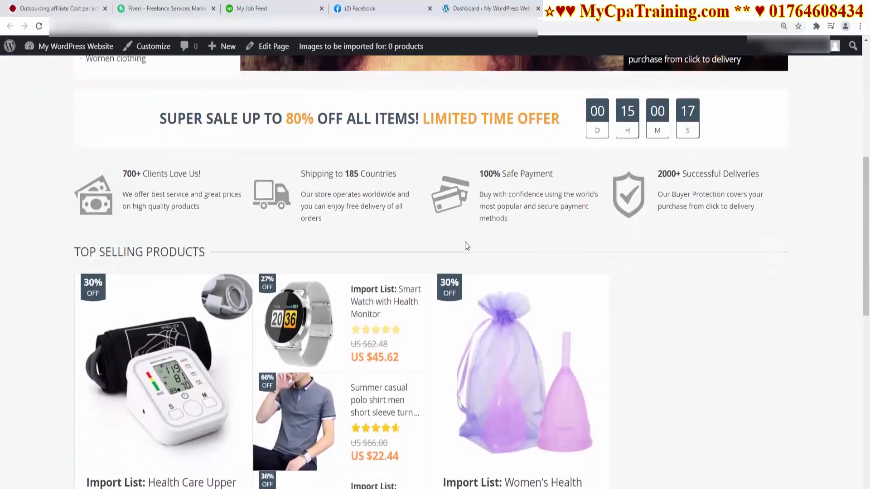
# Switch from the storefront to the WordPress dashboard and open AliDropship's Import Products page
pyautogui.scroll(2, 466, 242)
pyautogui.scroll(6, 466, 244)
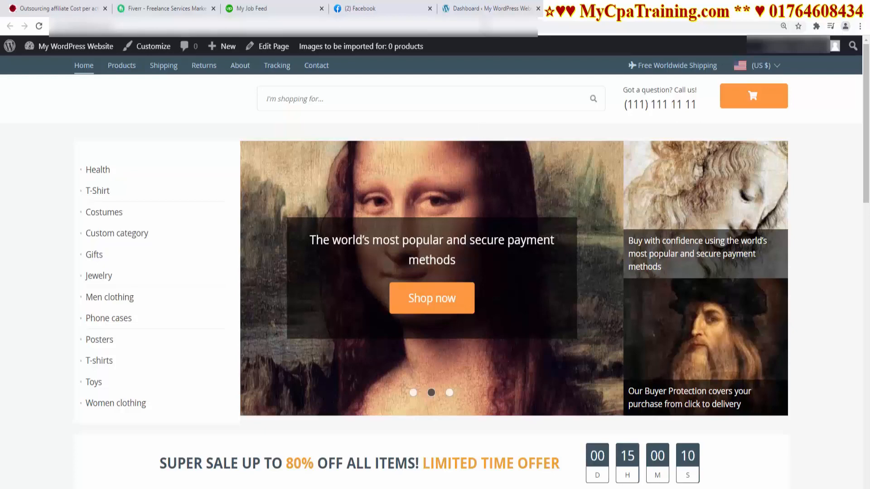
pyautogui.click(478, 8)
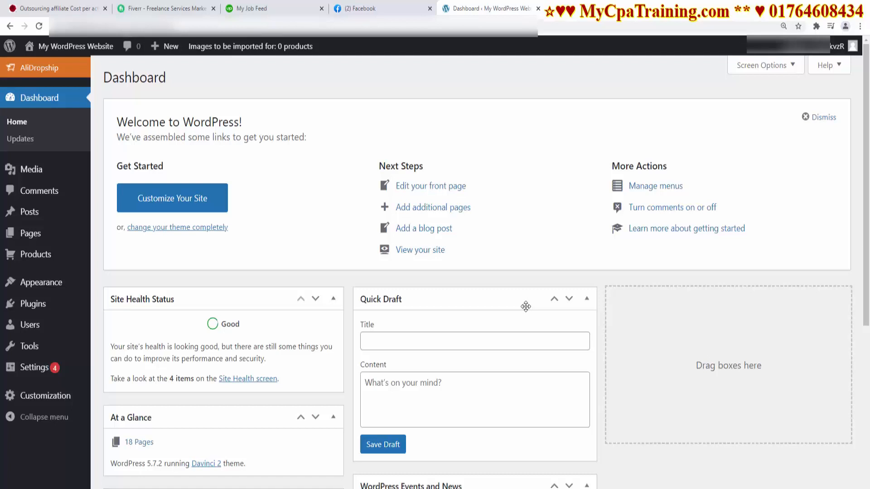
pyautogui.click(39, 69)
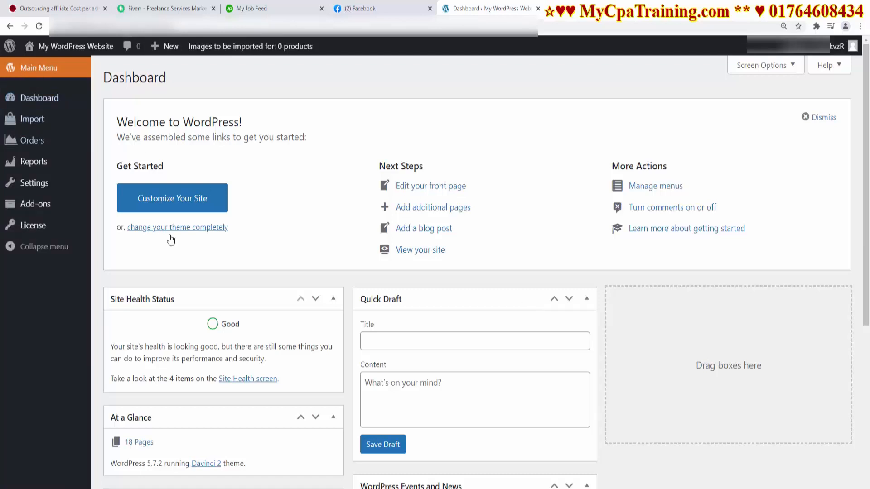
pyautogui.click(22, 120)
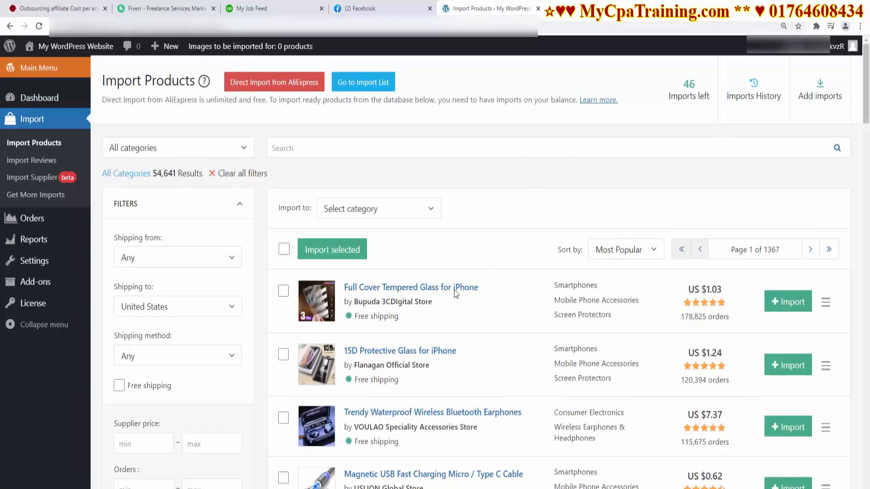
# Look through the importable product list and view the package code form for adding imports
pyautogui.scroll(-9, 578, 385)
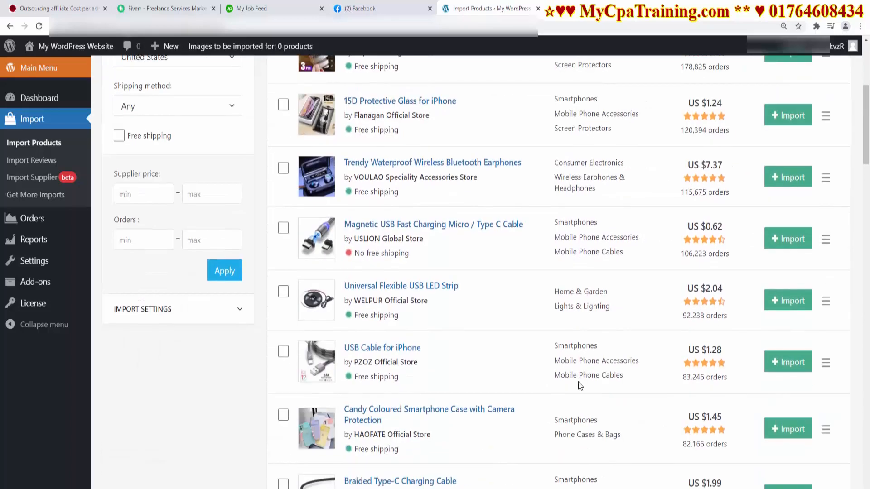
pyautogui.scroll(-3, 579, 385)
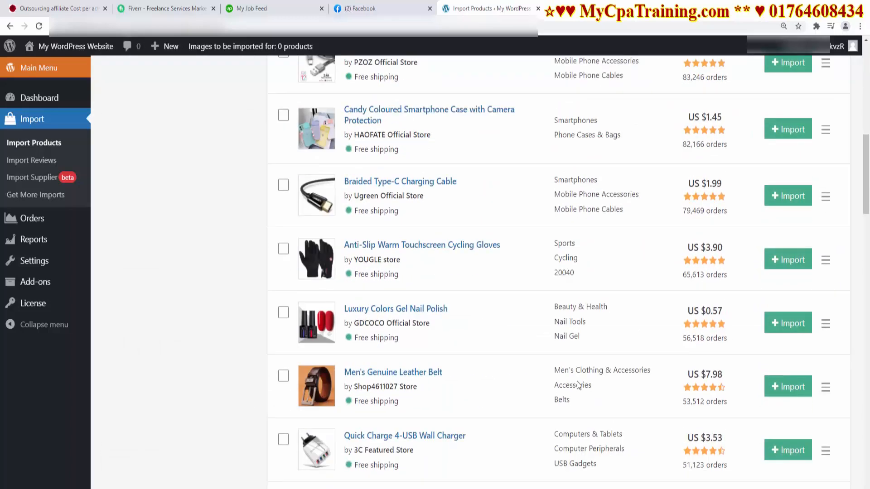
pyautogui.scroll(11, 577, 385)
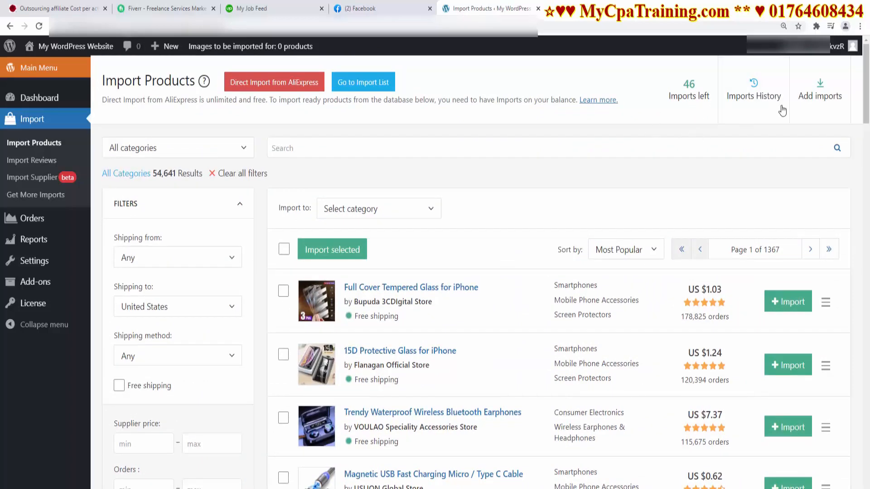
pyautogui.click(818, 100)
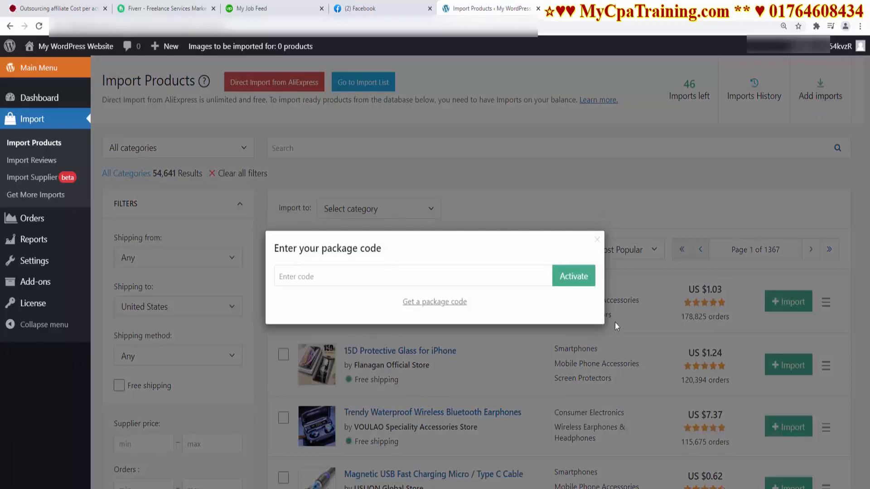
pyautogui.click(597, 240)
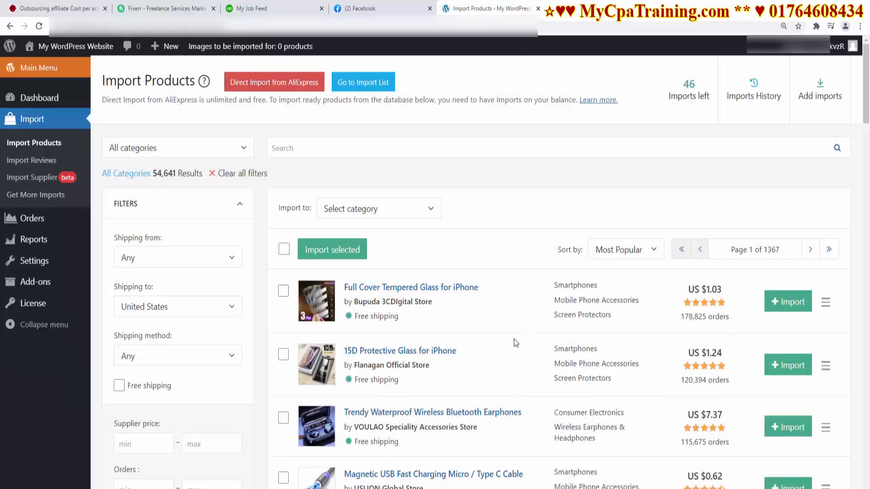
# Examine the storefront home page, including the category list, Top Selling Products, Best Deals and New Arrivals sections
pyautogui.click(572, 17)
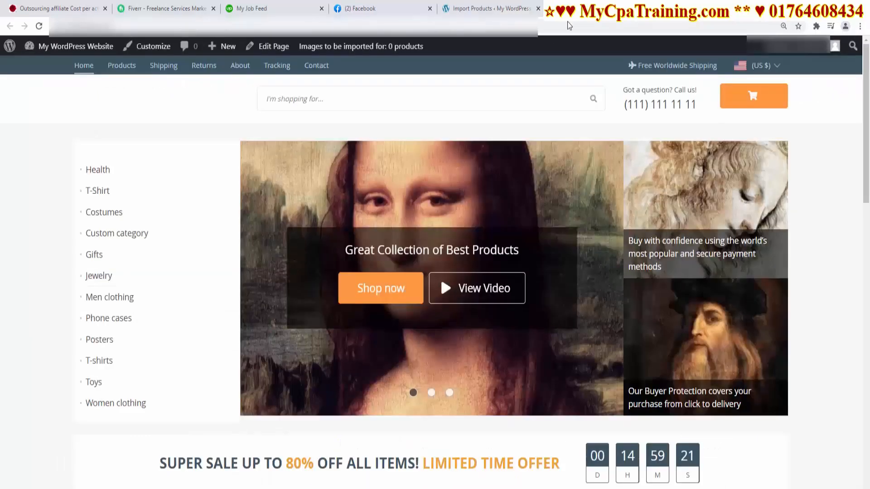
pyautogui.scroll(-9, 398, 286)
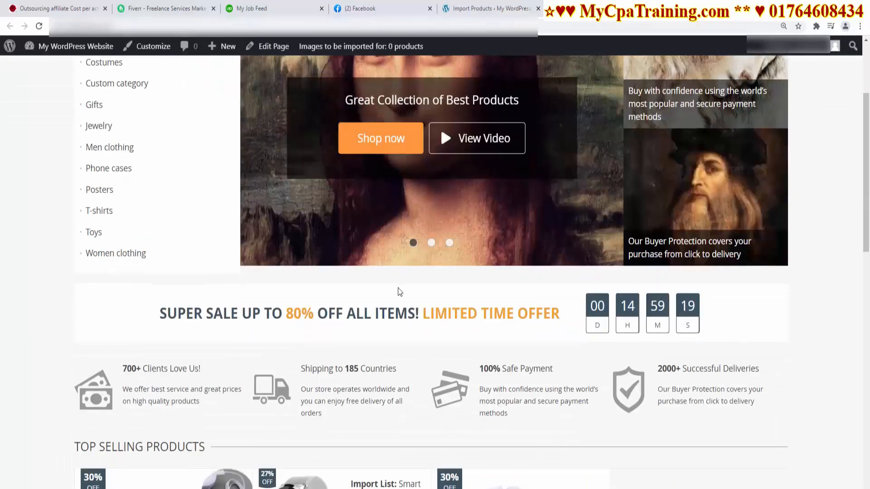
pyautogui.scroll(3, 399, 290)
pyautogui.scroll(5, 398, 286)
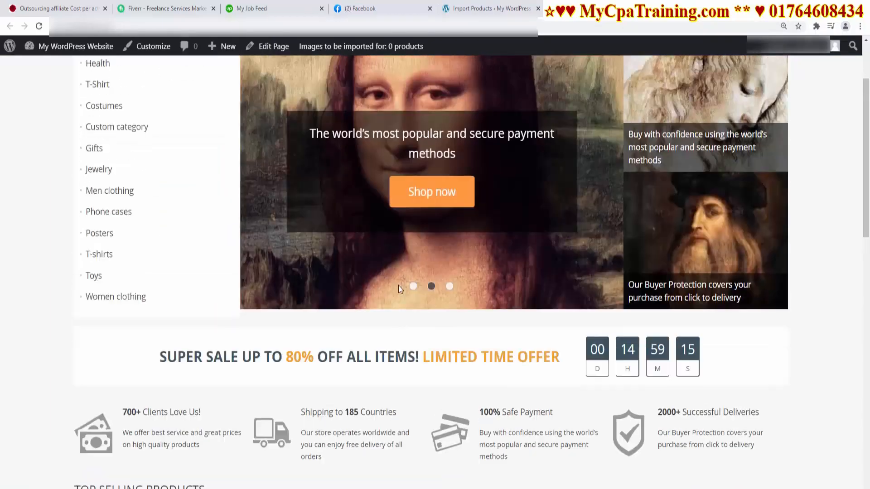
pyautogui.scroll(-10, 396, 290)
pyautogui.scroll(-4, 396, 294)
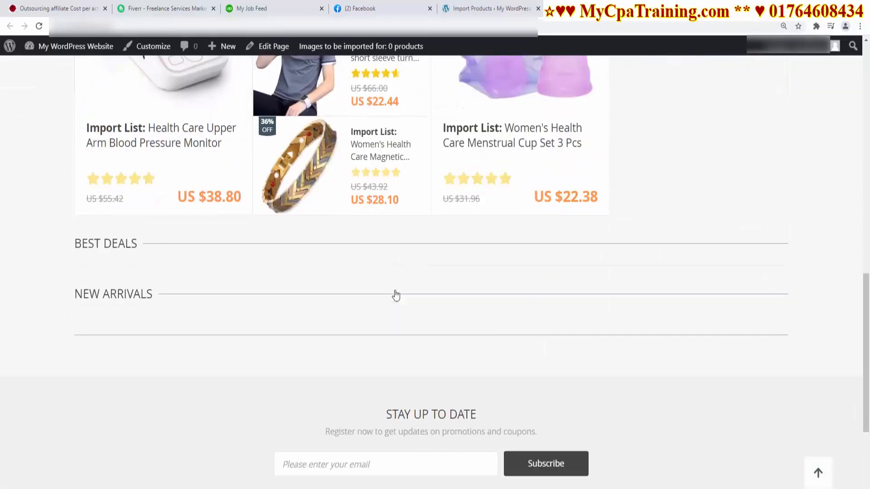
pyautogui.scroll(9, 395, 295)
pyautogui.scroll(5, 396, 294)
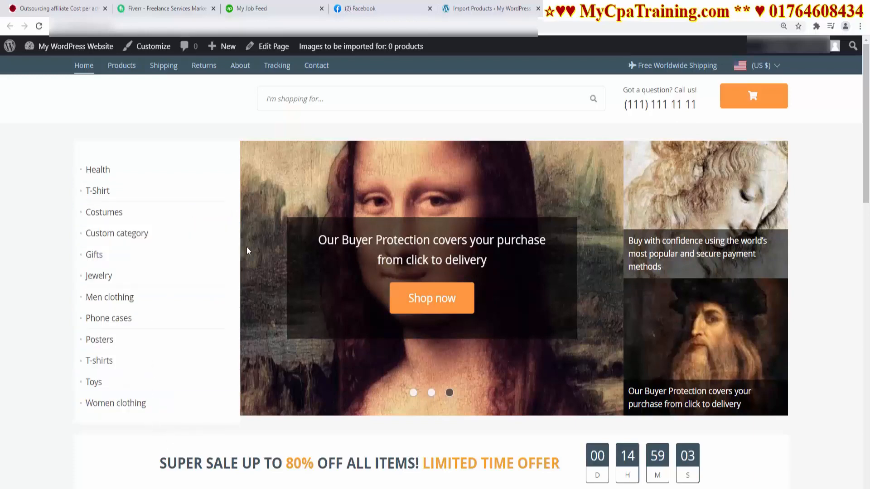
# Browse the product categories and their subcategories on the AliExpress home page
pyautogui.click(471, 10)
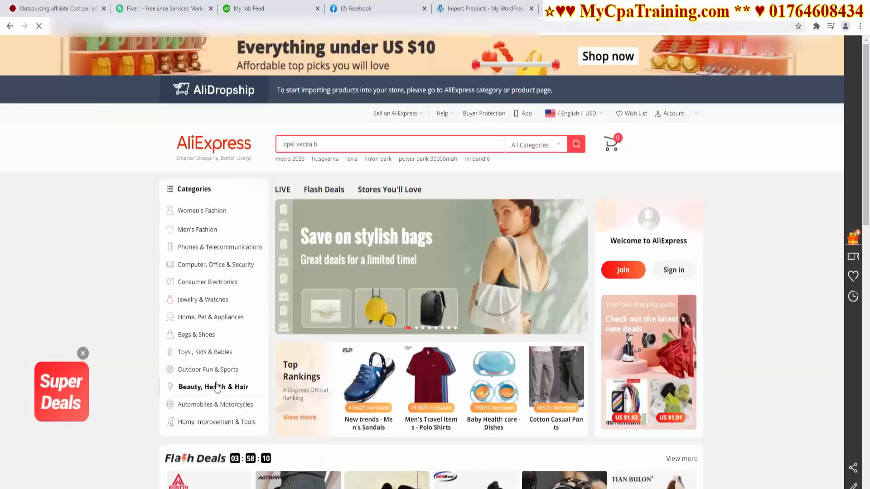
pyautogui.moveTo(207, 373)
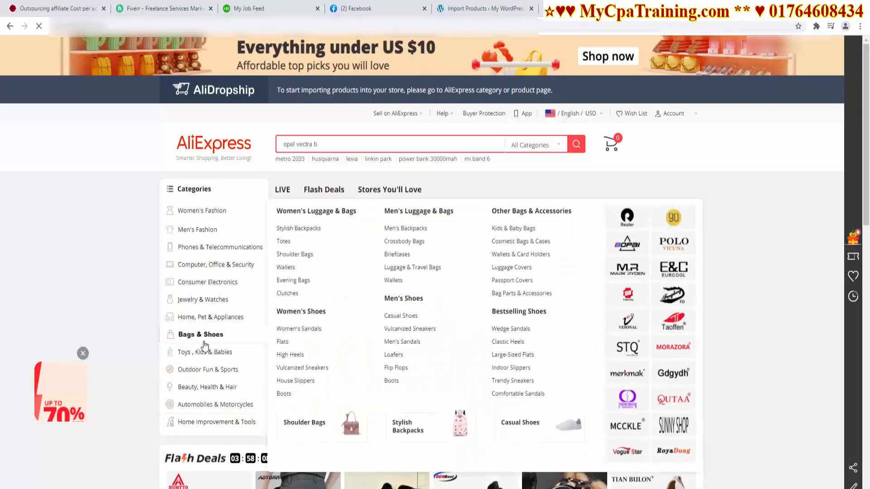
pyautogui.moveTo(232, 223)
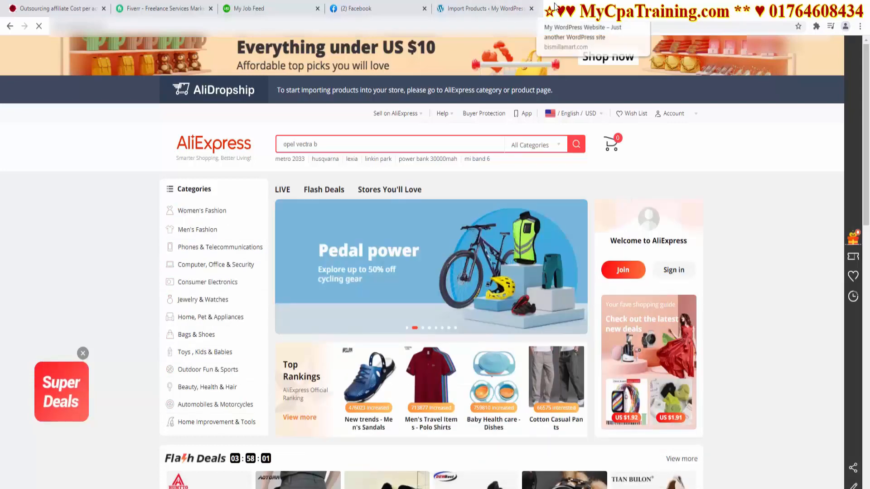
# Return to the WordPress admin and open the store's Product Categories page
pyautogui.click(481, 8)
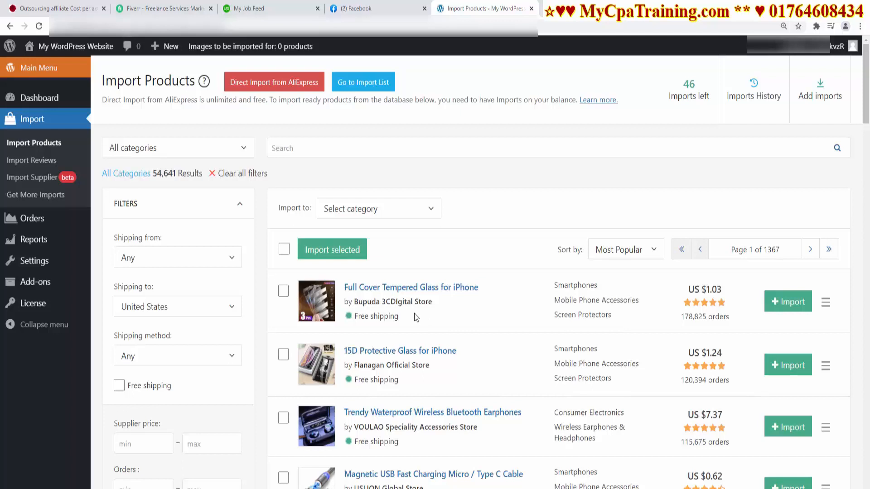
pyautogui.click(34, 68)
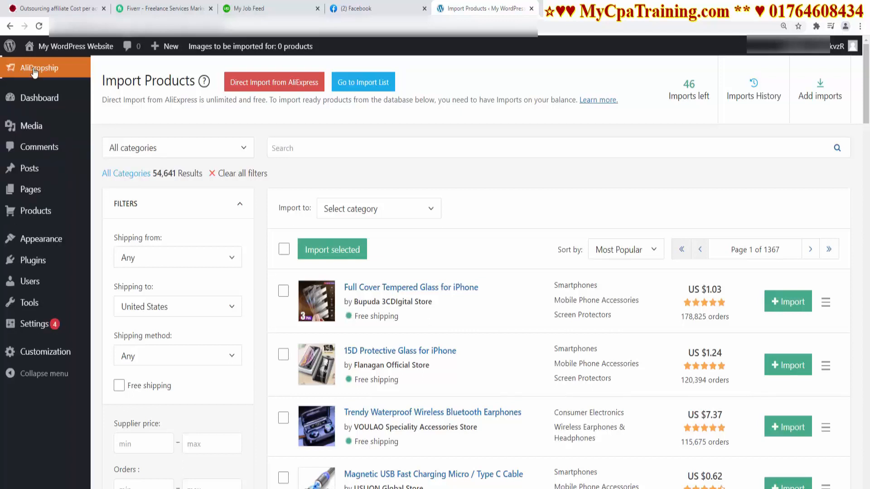
pyautogui.moveTo(39, 205)
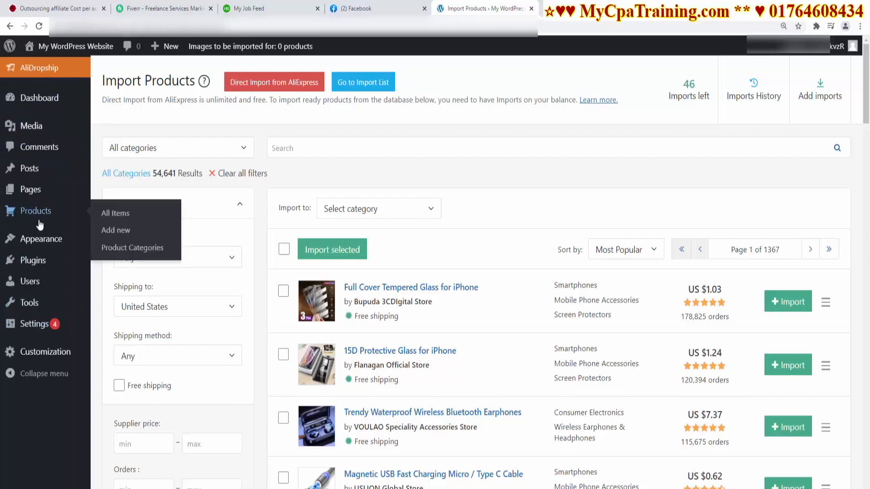
pyautogui.click(144, 252)
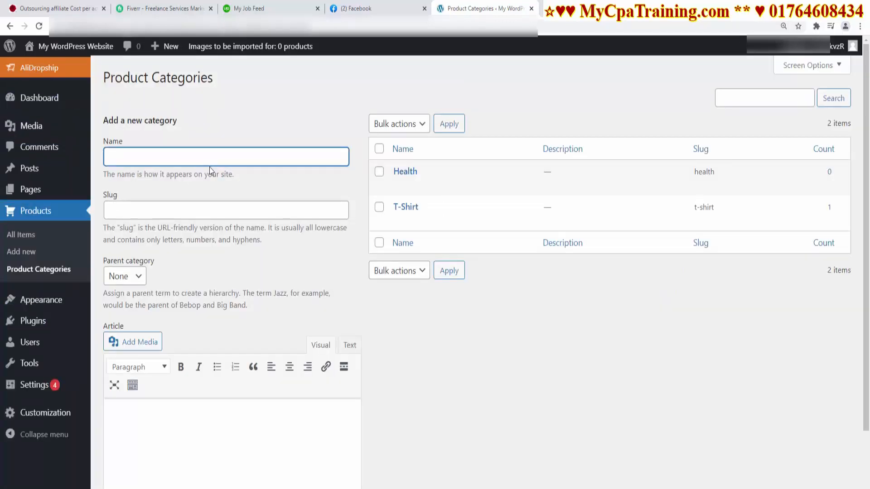
# Add a new product category named Best Seller with no parent category
pyautogui.write('Best Seller')
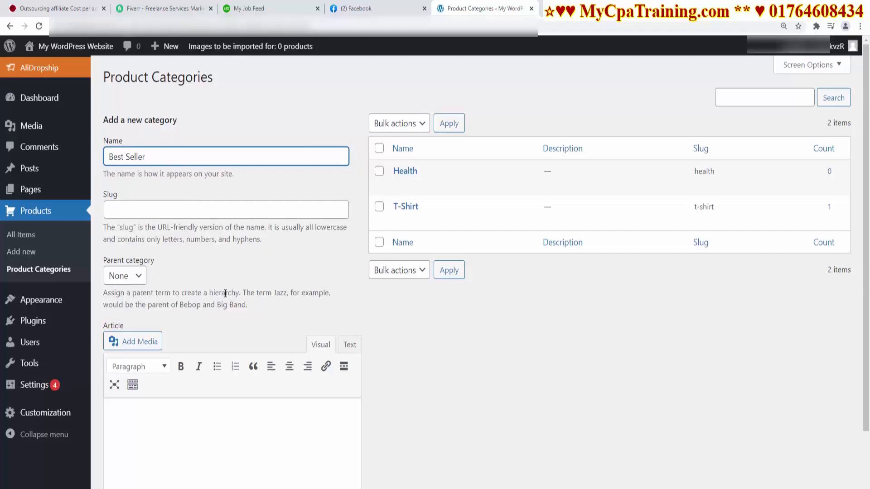
pyautogui.scroll(-2, 143, 202)
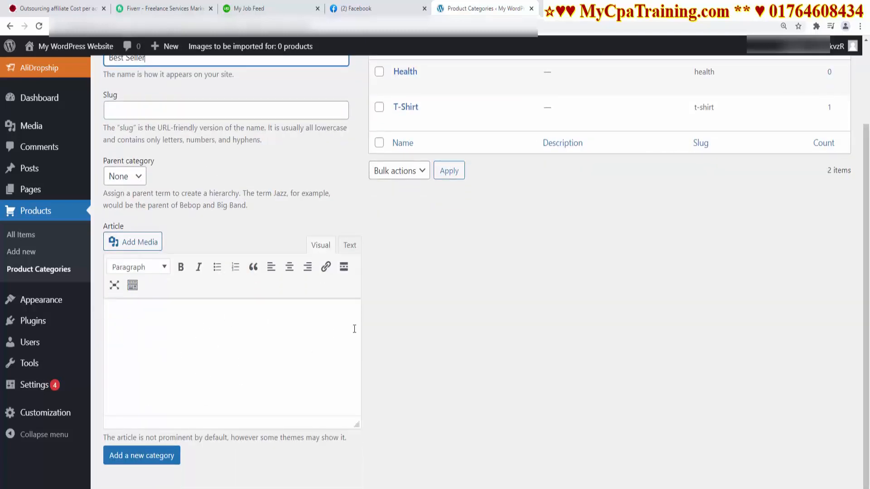
pyautogui.scroll(2, 458, 322)
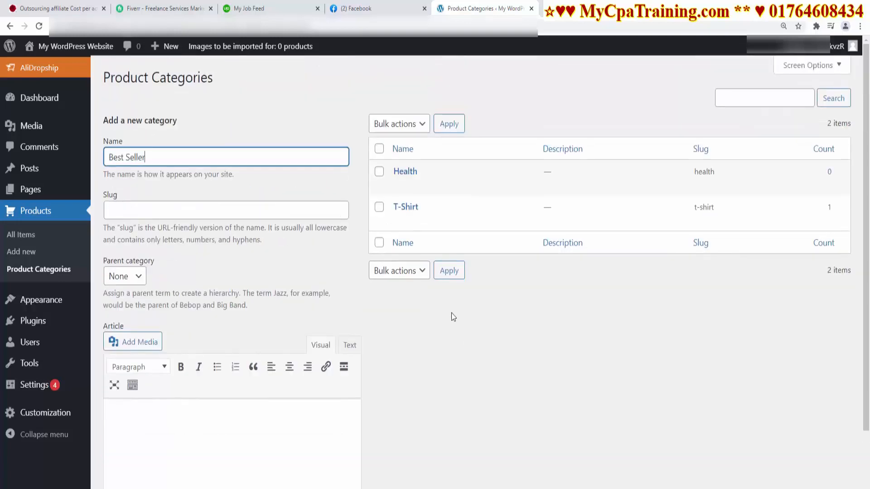
pyautogui.scroll(-2, 457, 356)
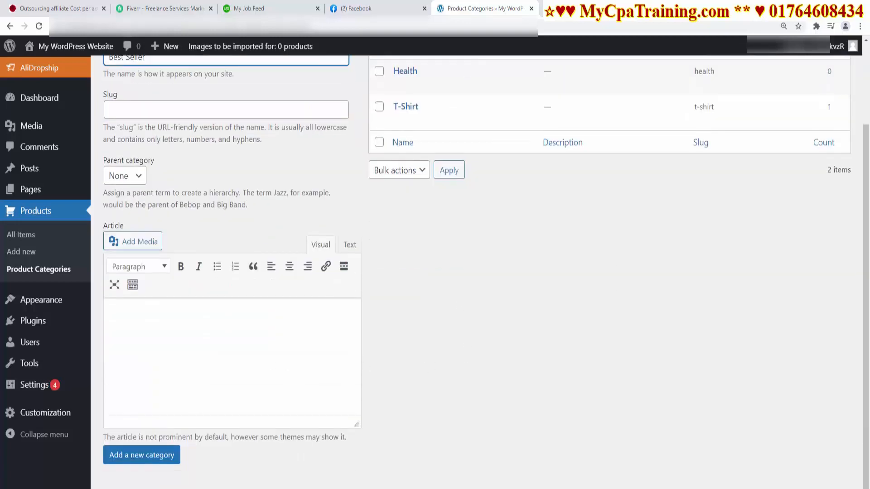
pyautogui.click(151, 455)
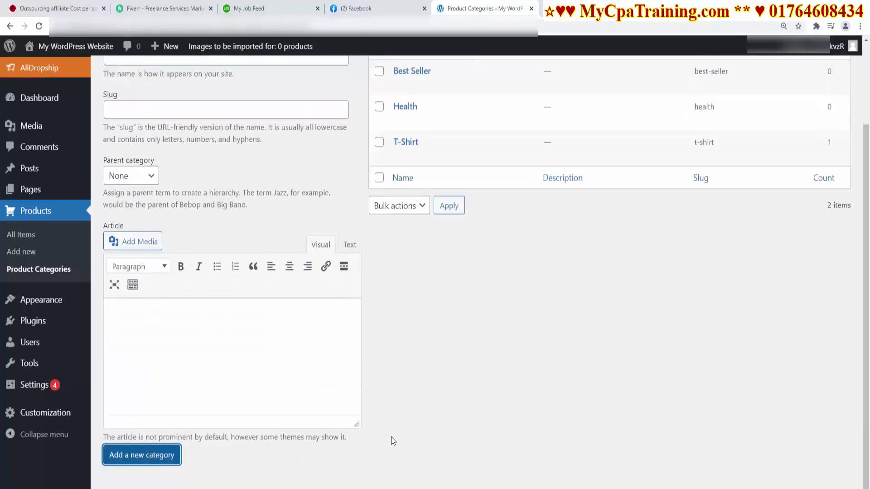
# Check the storefront's category list, then add the Best Seller product category to the Main menu
pyautogui.scroll(2, 429, 263)
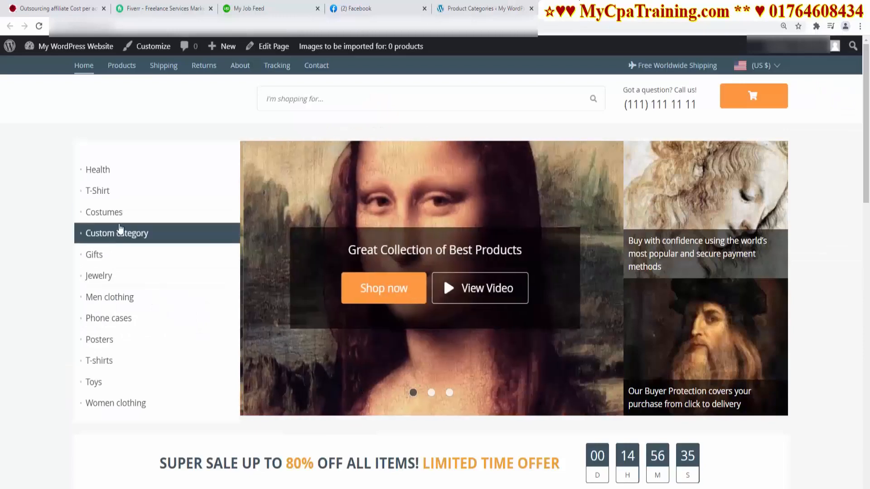
pyautogui.click(483, 8)
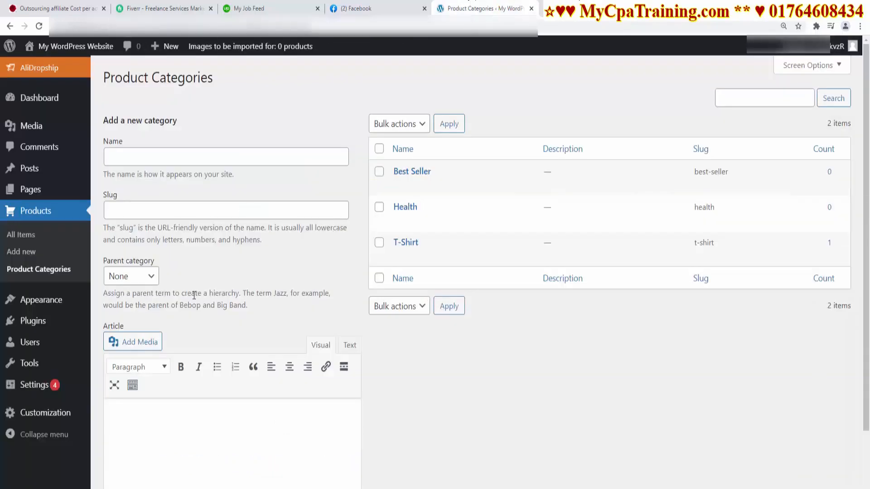
pyautogui.moveTo(42, 305)
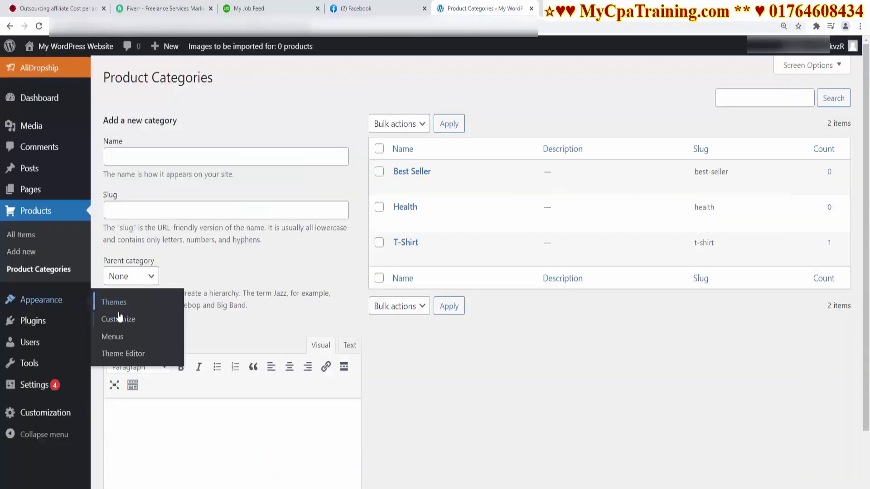
pyautogui.click(114, 336)
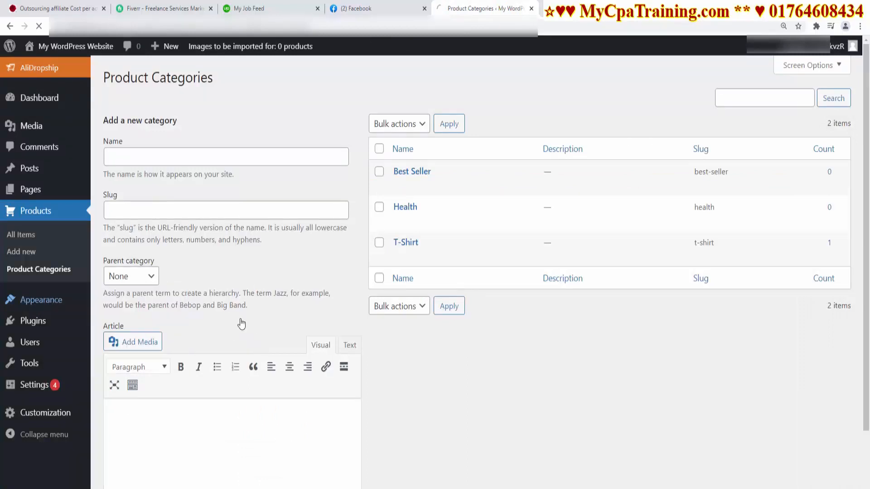
pyautogui.click(170, 401)
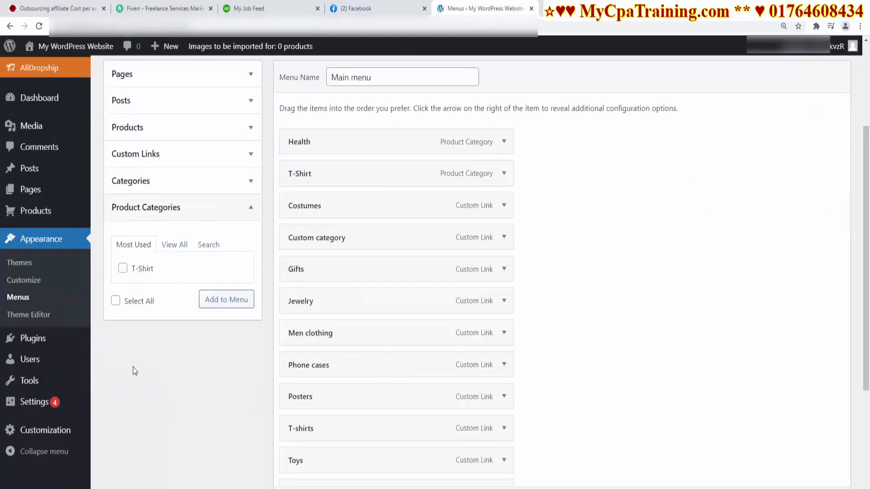
pyautogui.click(172, 245)
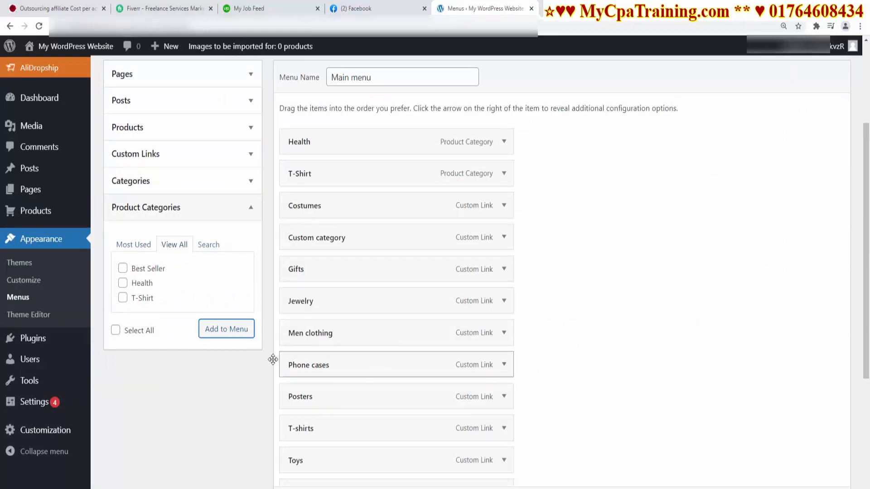
# Move the Best Seller item in the Main menu structure to directly below Health
pyautogui.scroll(-3, 563, 368)
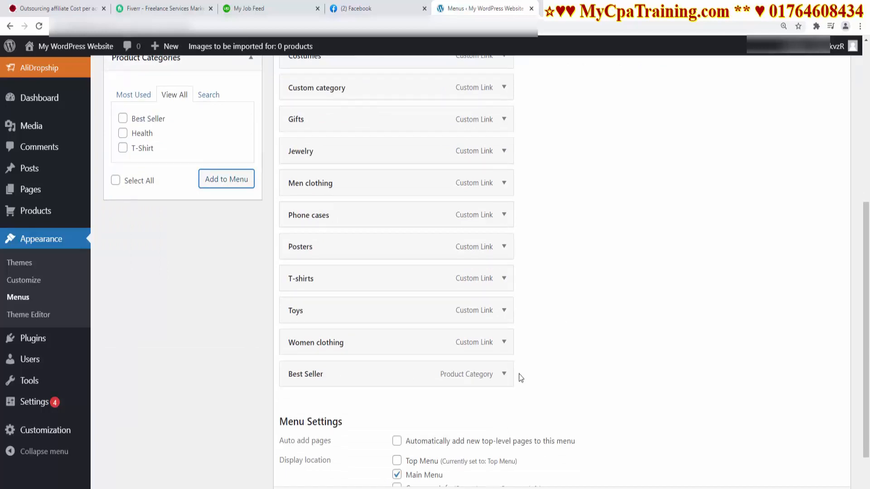
pyautogui.scroll(3, 539, 393)
pyautogui.scroll(-2, 537, 392)
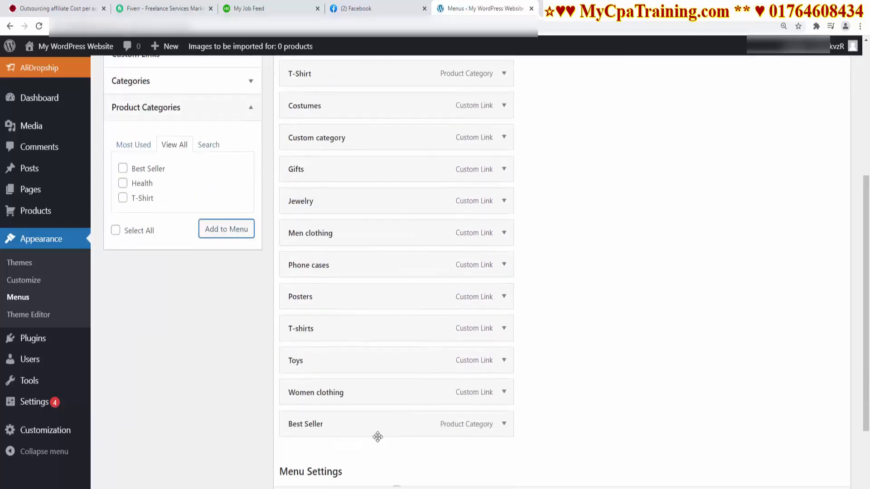
pyautogui.moveTo(363, 432)
pyautogui.mouseDown()
pyautogui.moveTo(377, 194)
pyautogui.moveTo(351, 40)
pyautogui.moveTo(349, 185)
pyautogui.moveTo(355, 163)
pyautogui.moveTo(369, 167)
pyautogui.moveTo(359, 165)
pyautogui.moveTo(349, 194)
pyautogui.mouseUp()
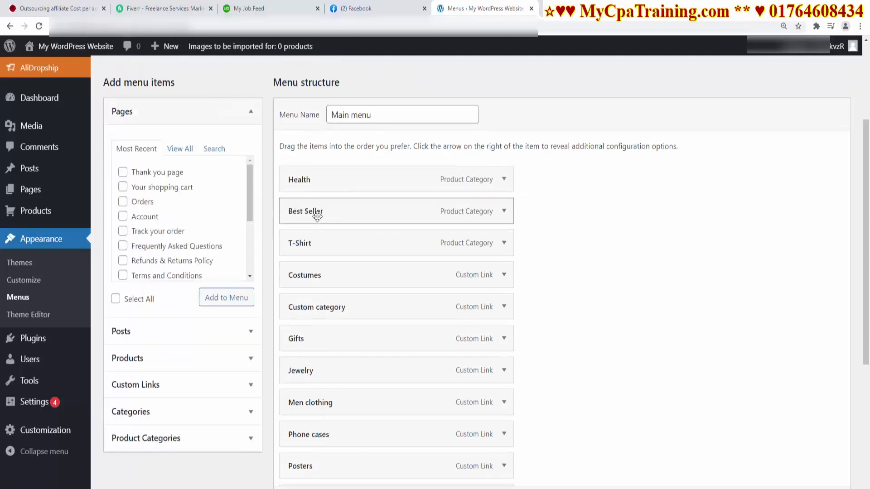
# Move Best Seller above Health in the Main menu structure, save the menu, and check the storefront's category list
pyautogui.moveTo(305, 212); pyautogui.dragTo(316, 178)
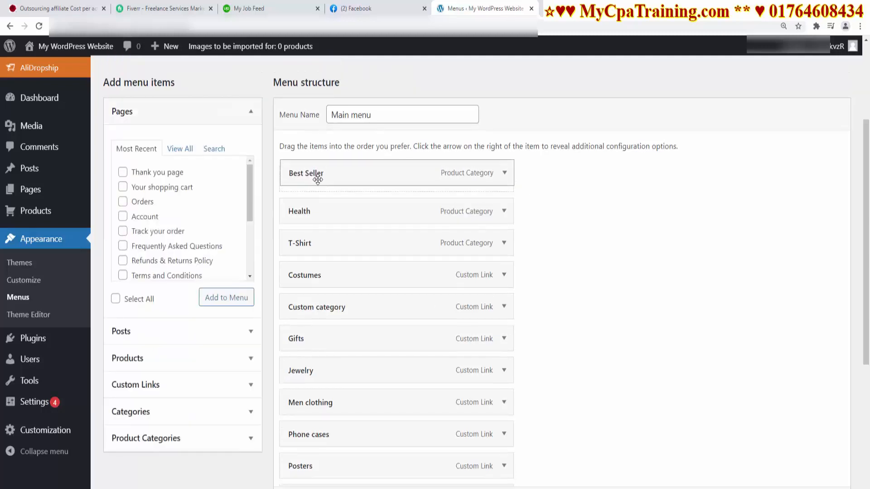
pyautogui.scroll(-1, 471, 290)
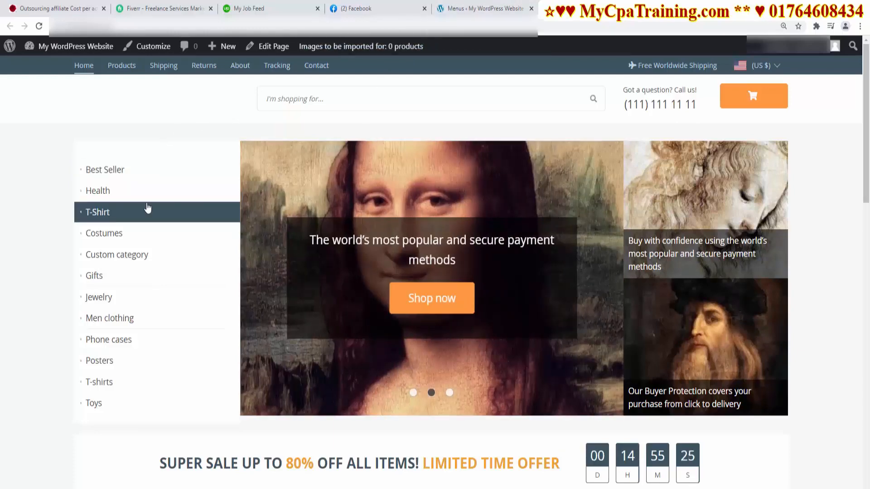
pyautogui.click(483, 8)
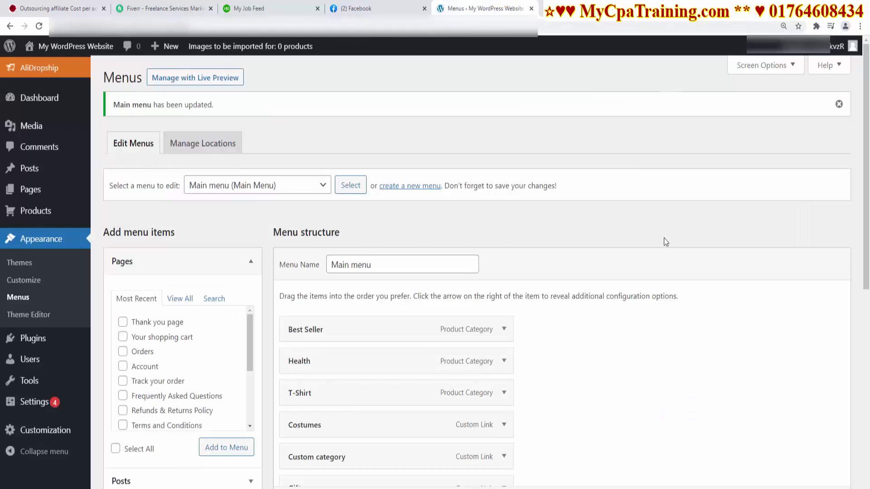
# Add a Women's Fashion product category with no parent, copying the name from the AliExpress category list
pyautogui.click(685, 15)
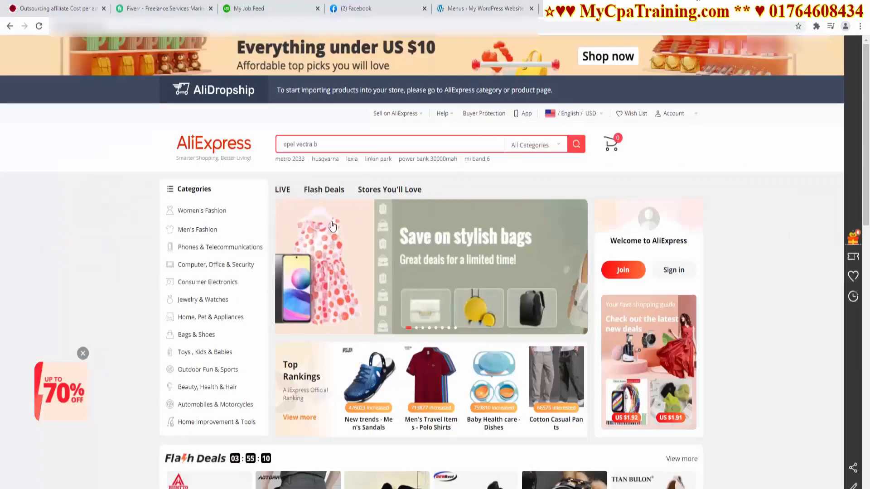
pyautogui.moveTo(253, 213)
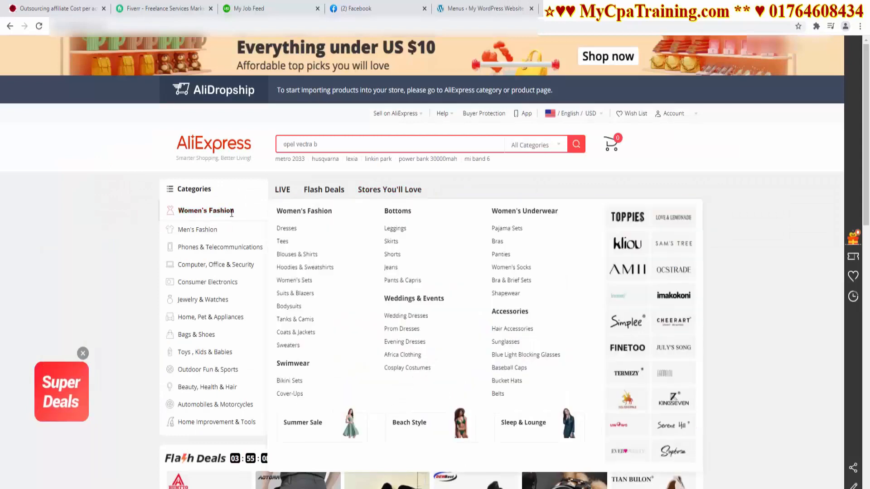
pyautogui.moveTo(232, 213); pyautogui.dragTo(178, 211)
pyautogui.moveTo(218, 301)
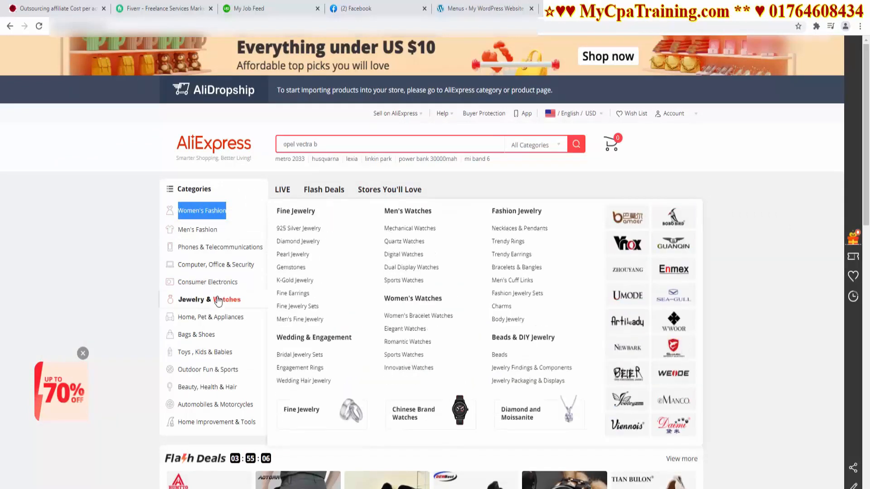
pyautogui.click(444, 5)
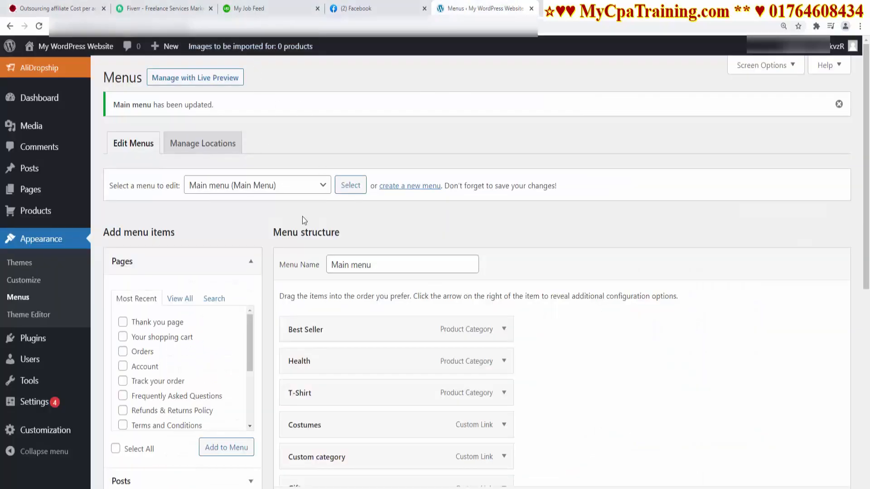
pyautogui.moveTo(40, 212)
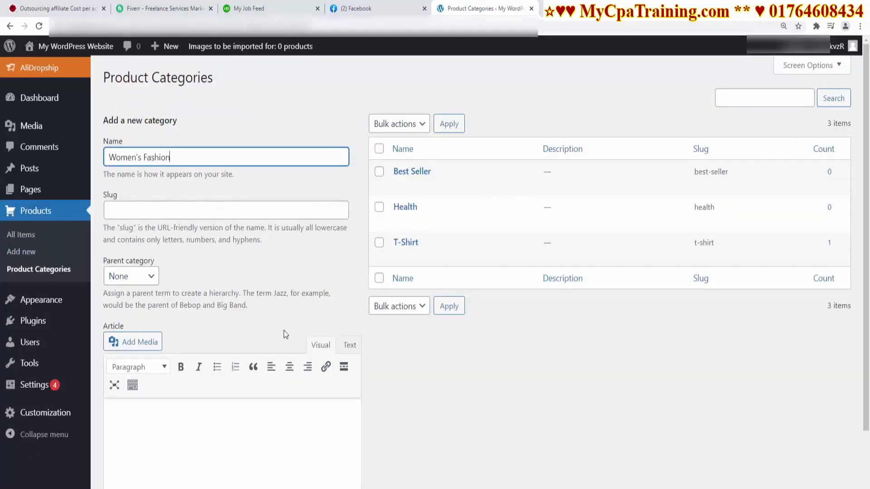
pyautogui.scroll(-2, 317, 344)
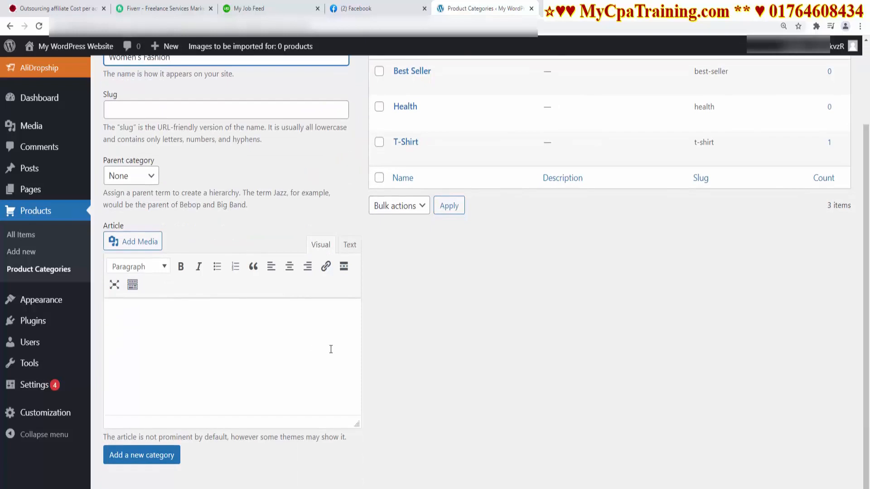
pyautogui.click(144, 460)
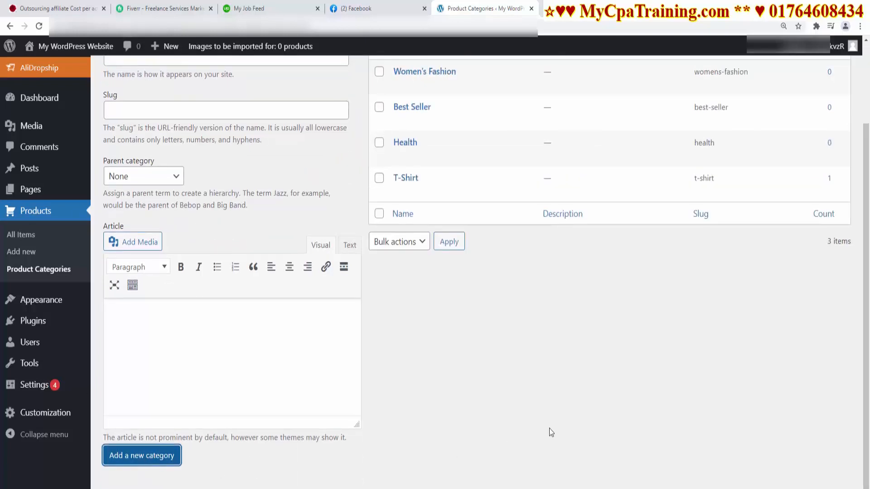
pyautogui.scroll(2, 549, 428)
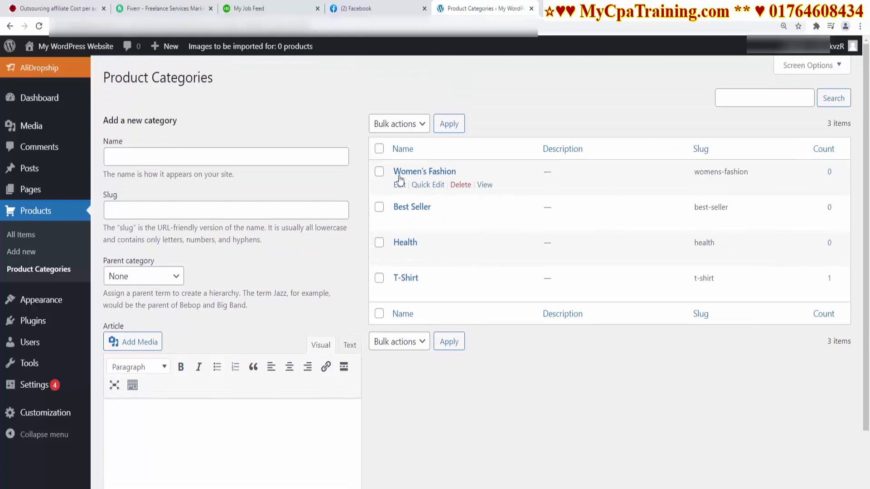
# Copy the Men's Fashion category name from AliExpress and add it as a product category with no parent
pyautogui.click(669, 3)
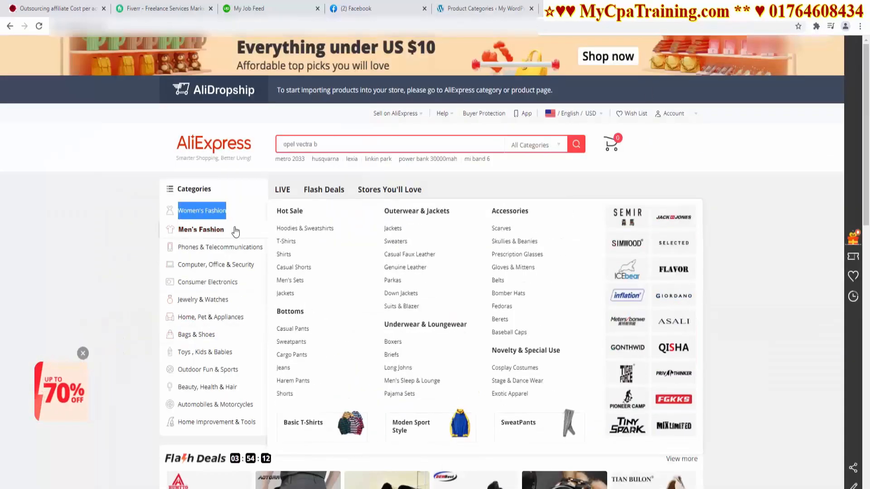
pyautogui.moveTo(235, 231); pyautogui.dragTo(175, 231)
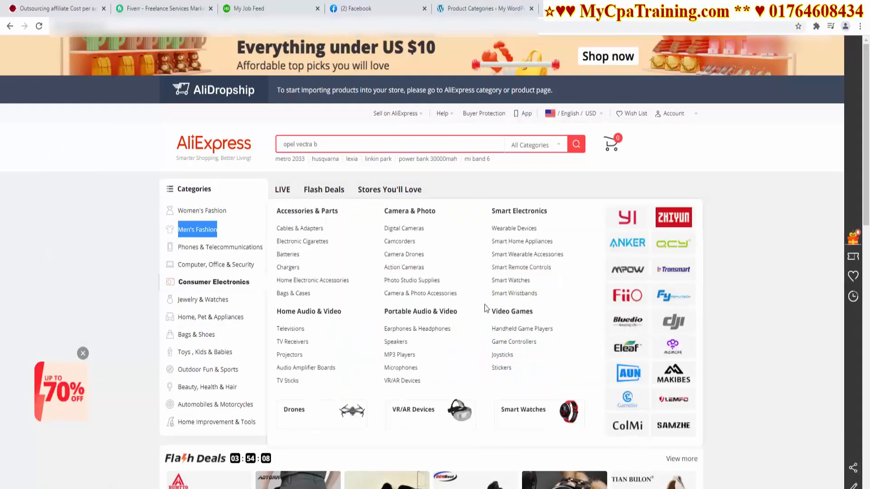
pyautogui.click(485, 8)
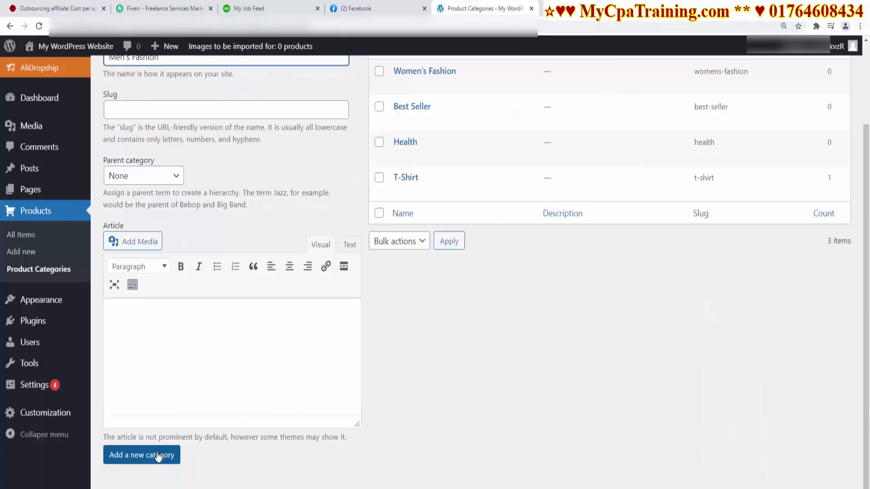
pyautogui.click(142, 455)
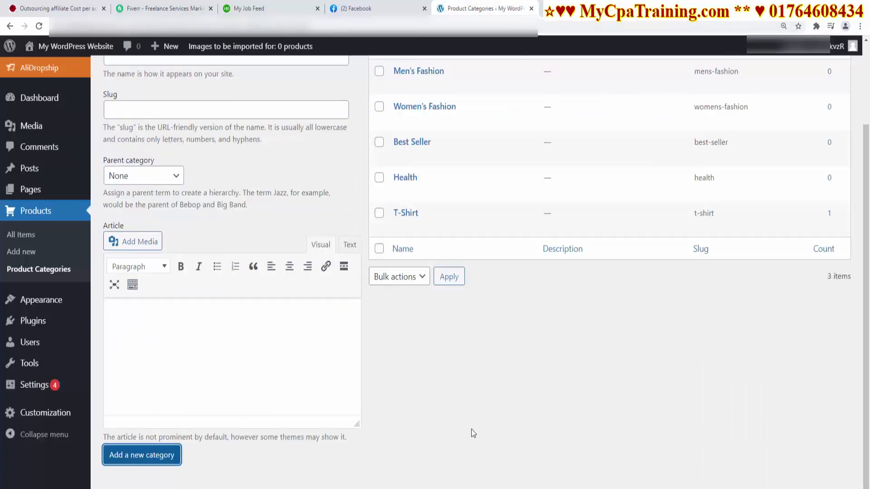
pyautogui.scroll(3, 471, 429)
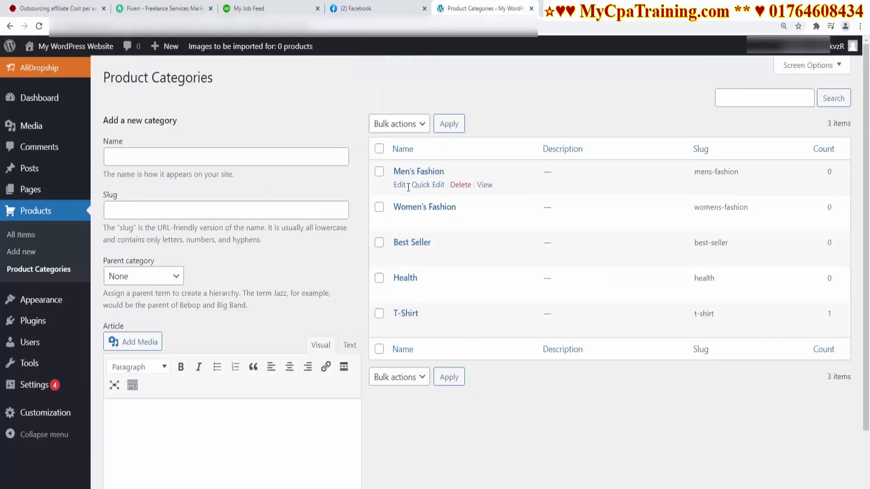
# Consult the AliExpress computer category, then add a product category named Computer Accessories with no parent
pyautogui.click(587, 4)
pyautogui.moveTo(254, 270)
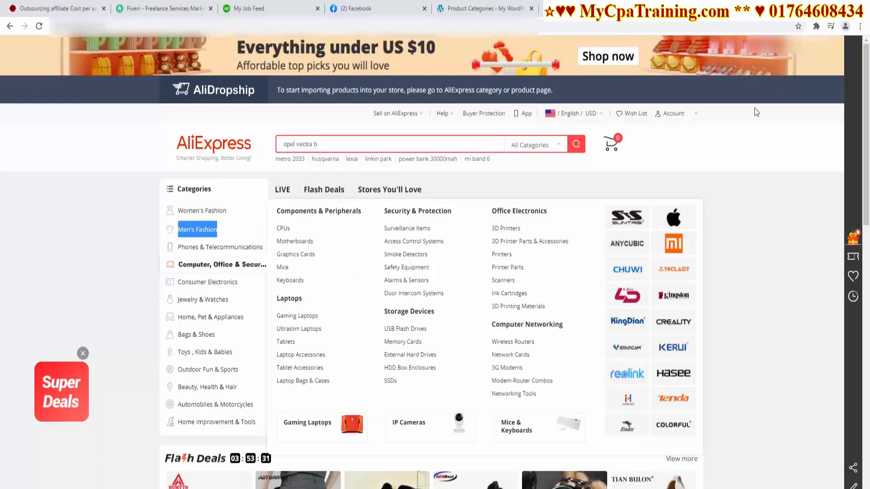
pyautogui.click(486, 9)
pyautogui.click(202, 145)
pyautogui.write('computer accessories')
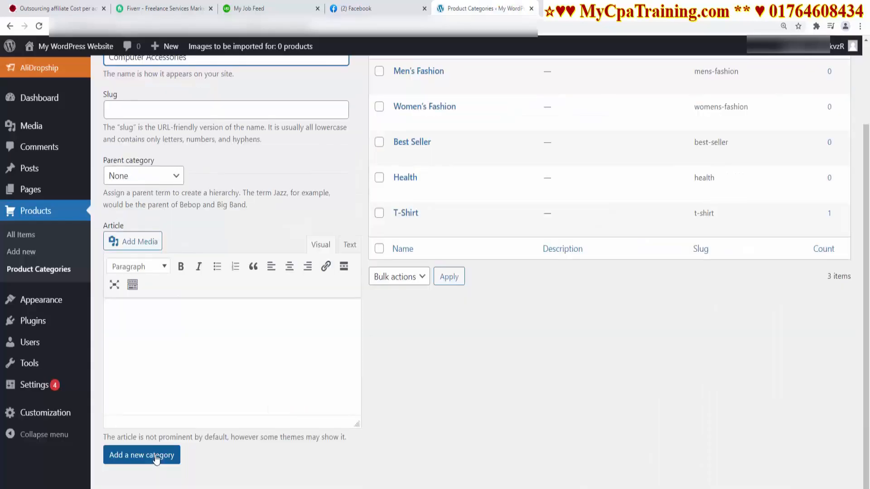
pyautogui.click(156, 458)
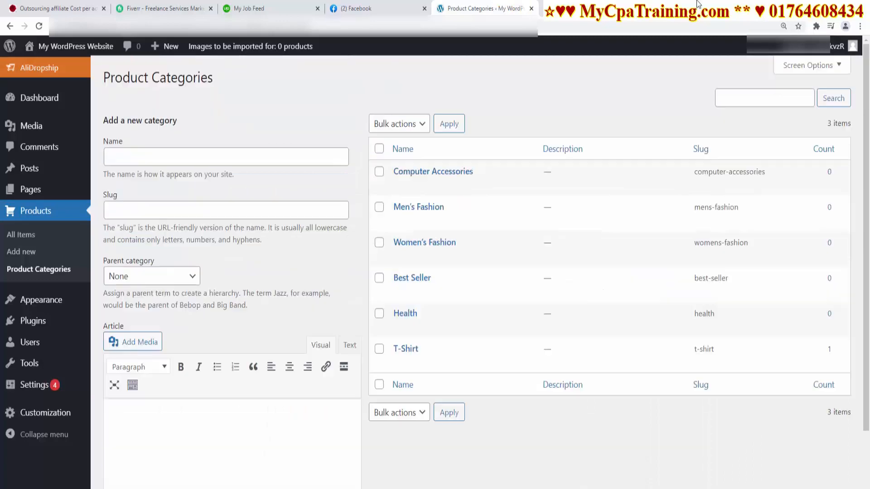
# Copy the Jewelry & Watches name from AliExpress and add it as a product category with no parent
pyautogui.click(593, 8)
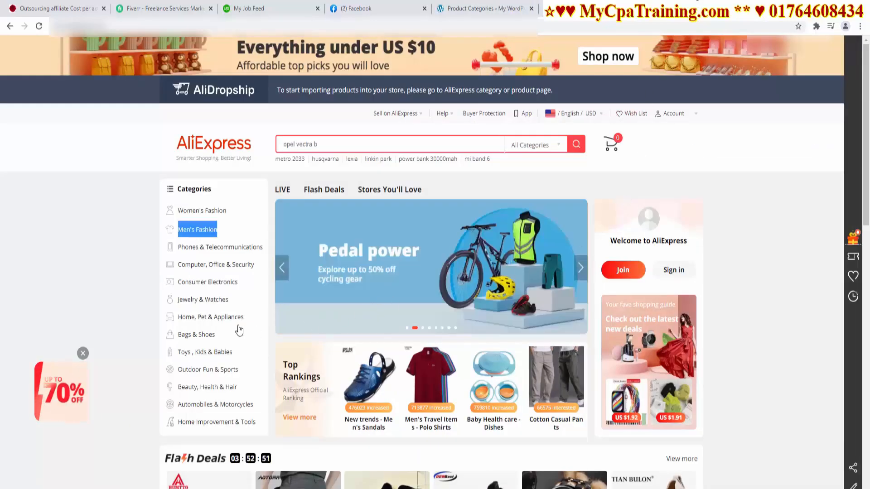
pyautogui.moveTo(235, 304)
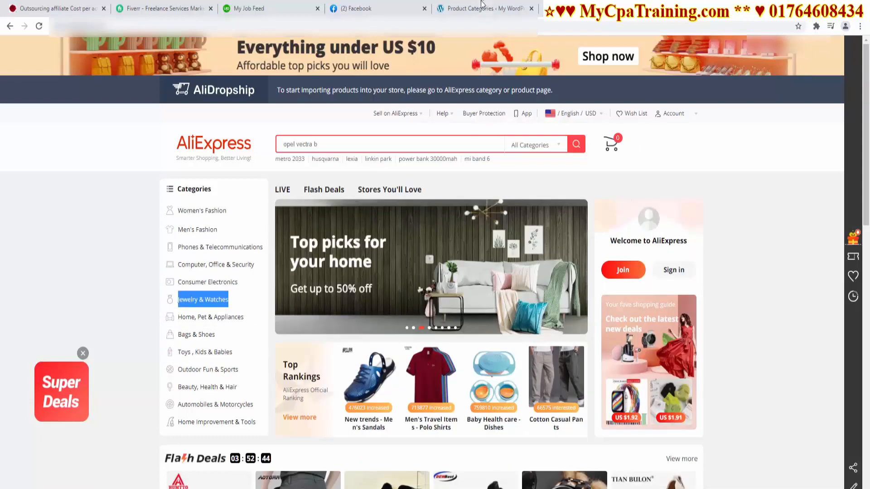
pyautogui.click(482, 8)
pyautogui.write('Jewelry & Watches')
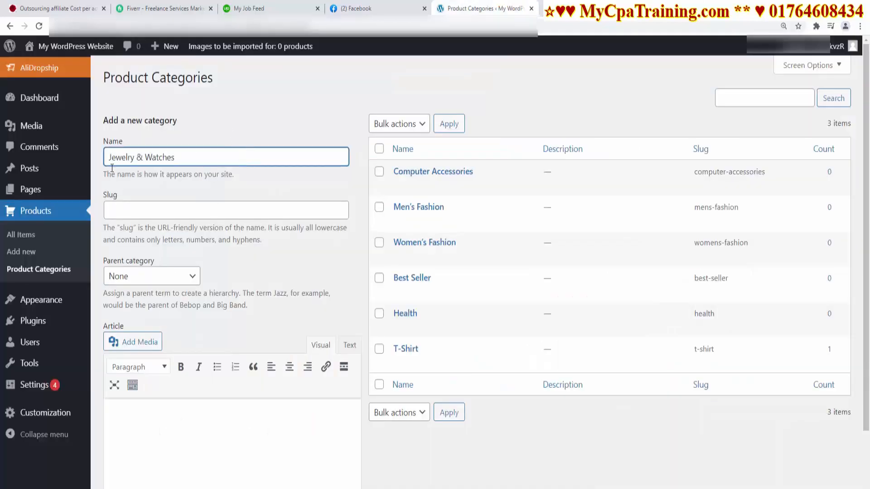
pyautogui.scroll(-3, 154, 453)
pyautogui.click(149, 455)
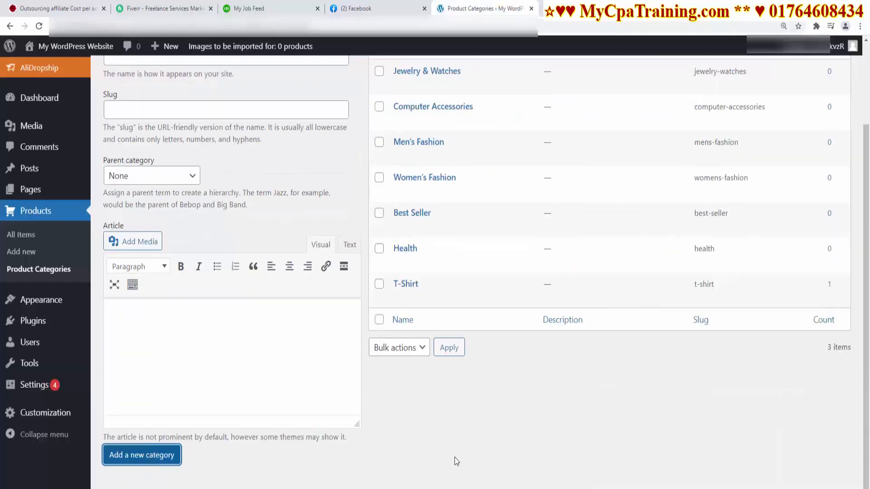
pyautogui.scroll(3, 455, 457)
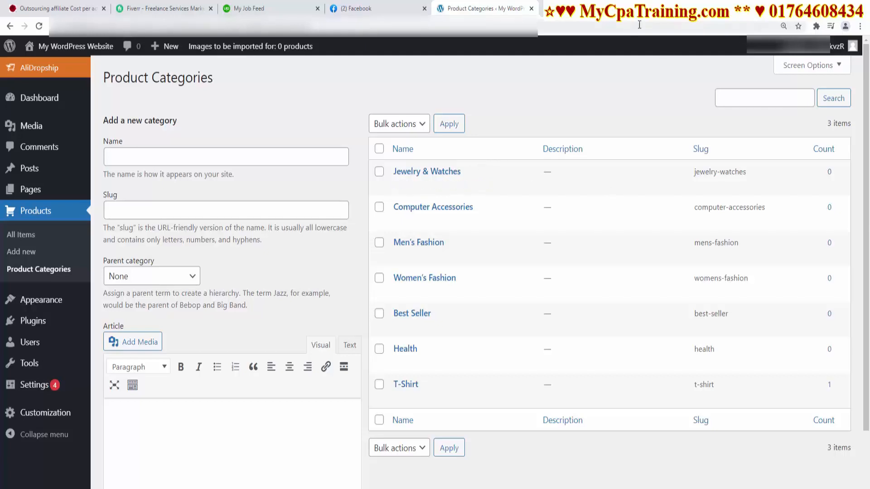
# Check AliExpress's Home, Pet & Appliances category, then add a product category named Home and Garden
pyautogui.click(629, 9)
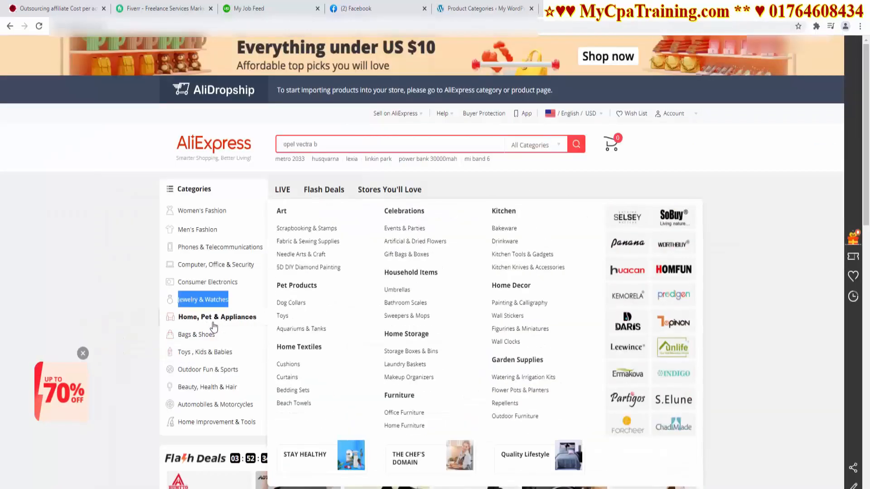
pyautogui.moveTo(218, 315)
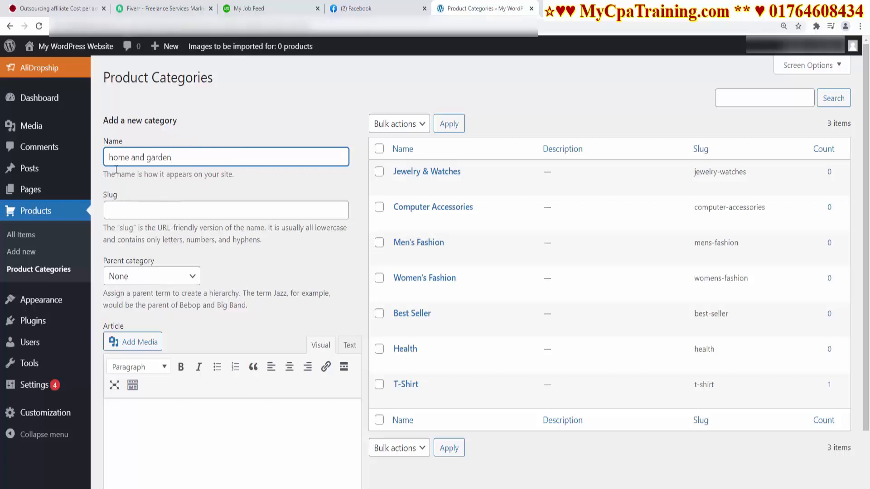
pyautogui.press('Return')
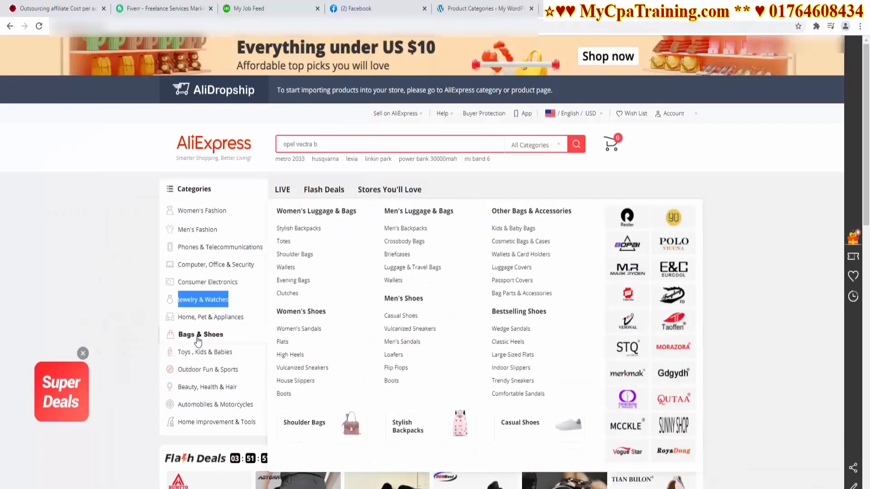
# Add two more product categories with no parent, Pet Needs and Toys, based on the AliExpress category list
pyautogui.moveTo(246, 325)
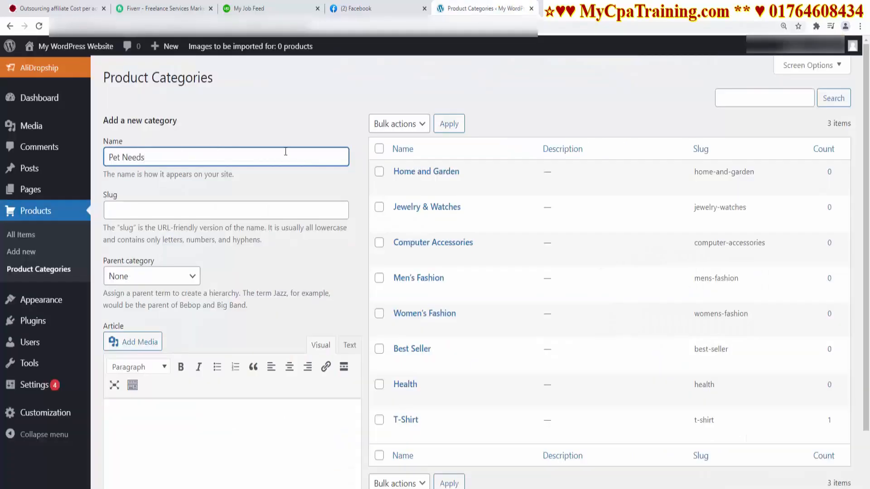
pyautogui.scroll(-2, 343, 272)
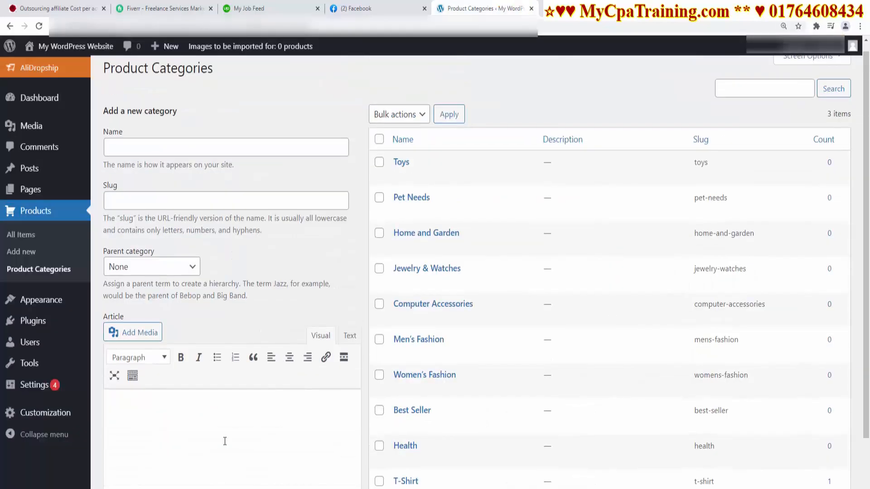
pyautogui.scroll(1, 224, 441)
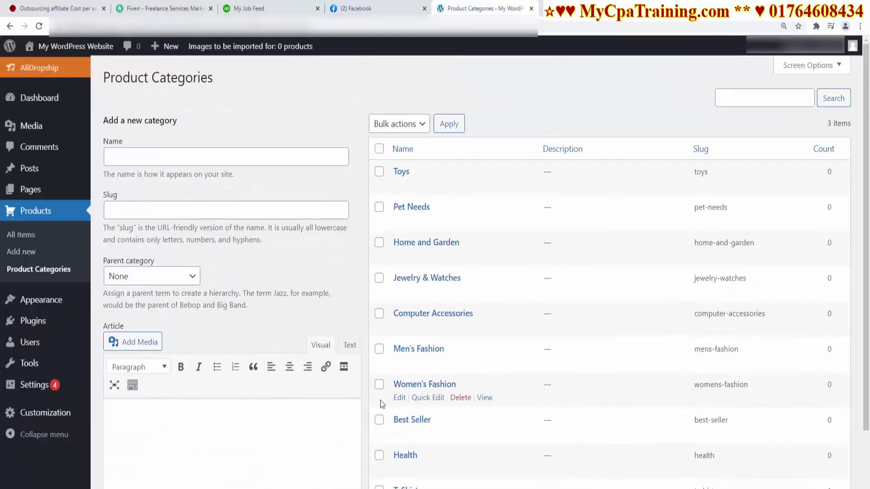
# Add a product category named Kids & Babies Needs, trimming the leading Toys from the pasted AliExpress category name
pyautogui.click(154, 158)
pyautogui.write('Toys , Kids & Babies')
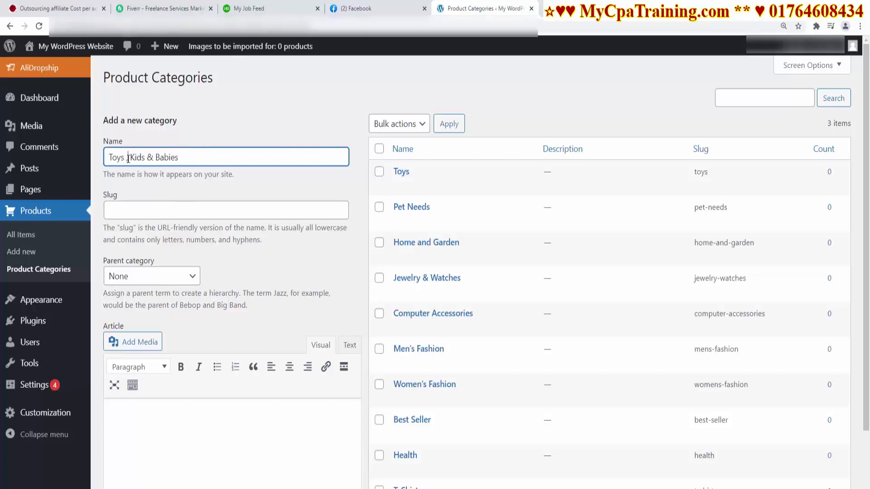
pyautogui.moveTo(128, 158); pyautogui.dragTo(64, 170)
pyautogui.press('BackSpace')
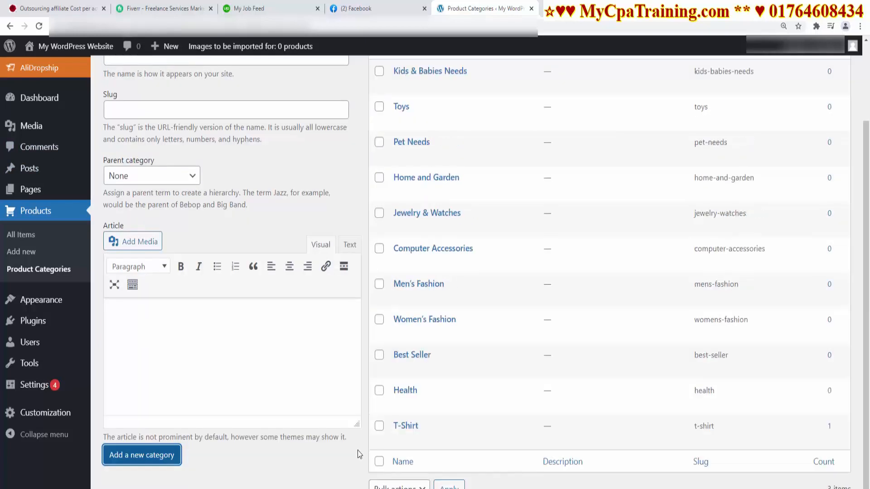
pyautogui.scroll(2, 357, 450)
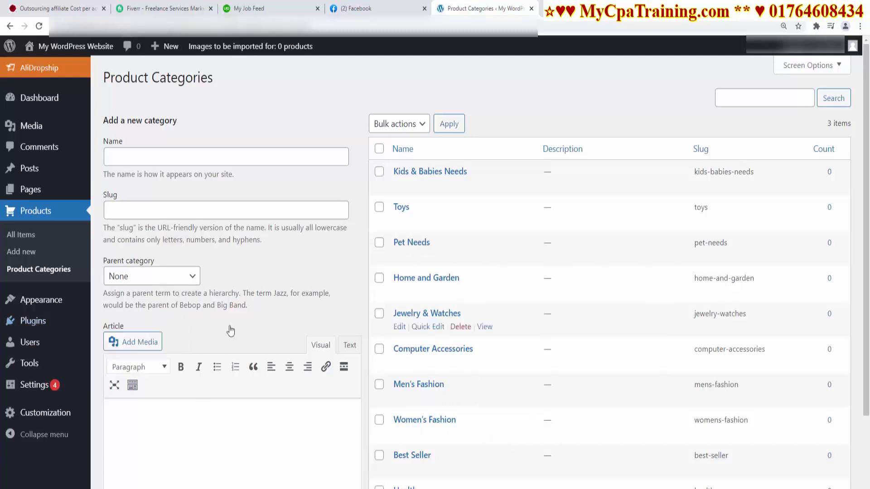
# Open the WordPress Menus page and bring up the Main menu's item structure
pyautogui.moveTo(53, 304)
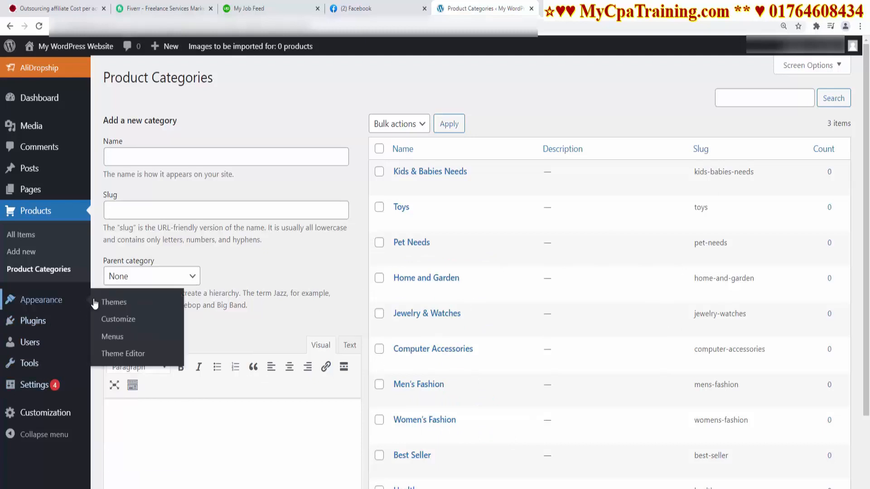
pyautogui.click(112, 338)
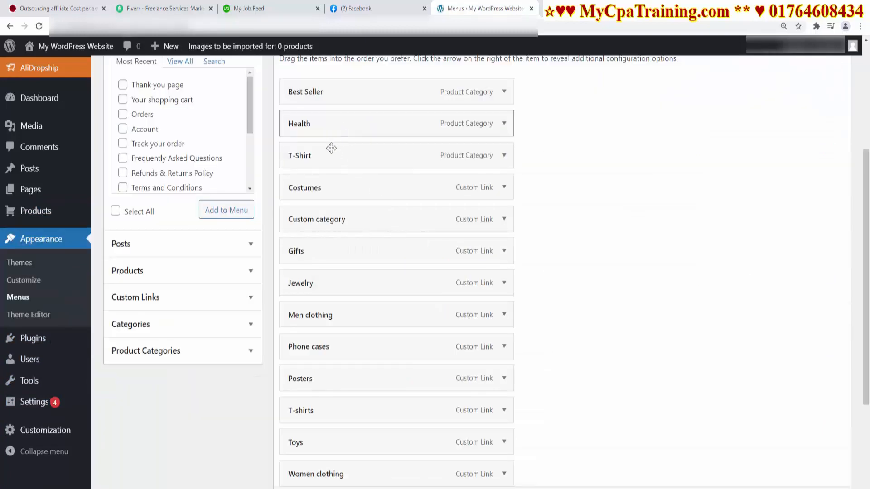
# Remove all Custom Link items, from Costumes through Women clothing, from the Main menu, keeping the three product categories, and save the menu
pyautogui.scroll(-2, 385, 410)
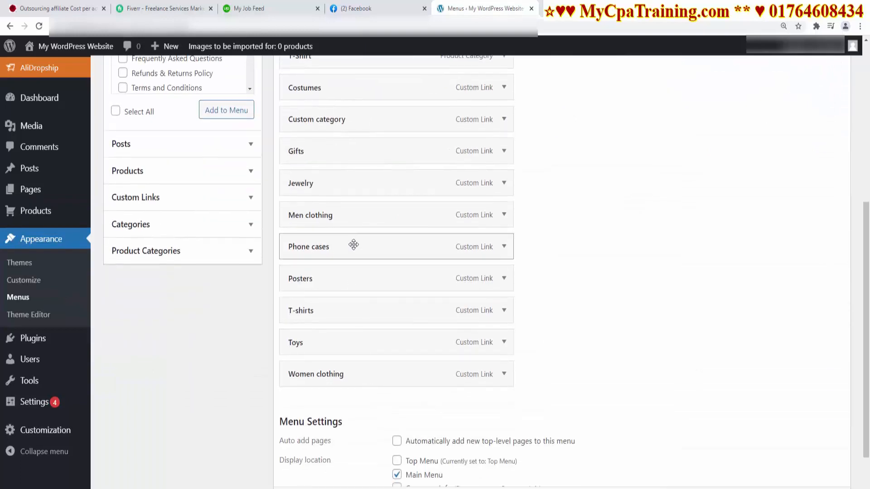
pyautogui.scroll(4, 357, 254)
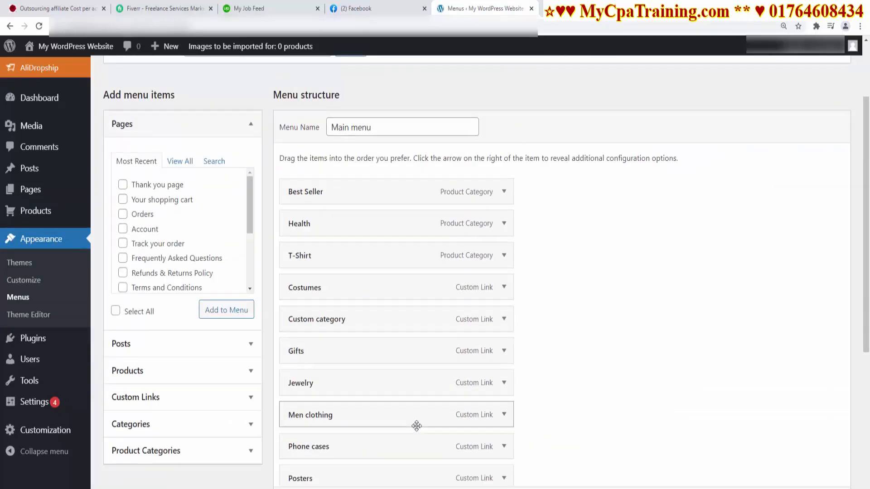
pyautogui.scroll(-3, 416, 424)
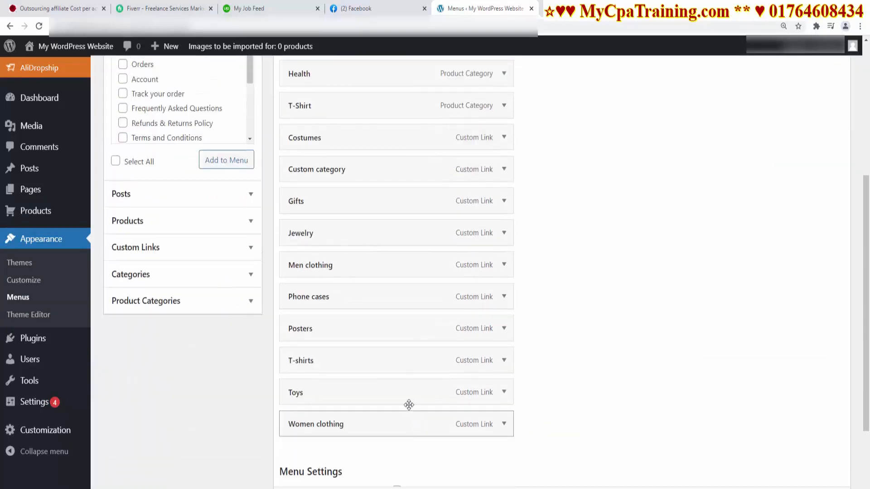
pyautogui.scroll(2, 379, 272)
pyautogui.scroll(-4, 498, 444)
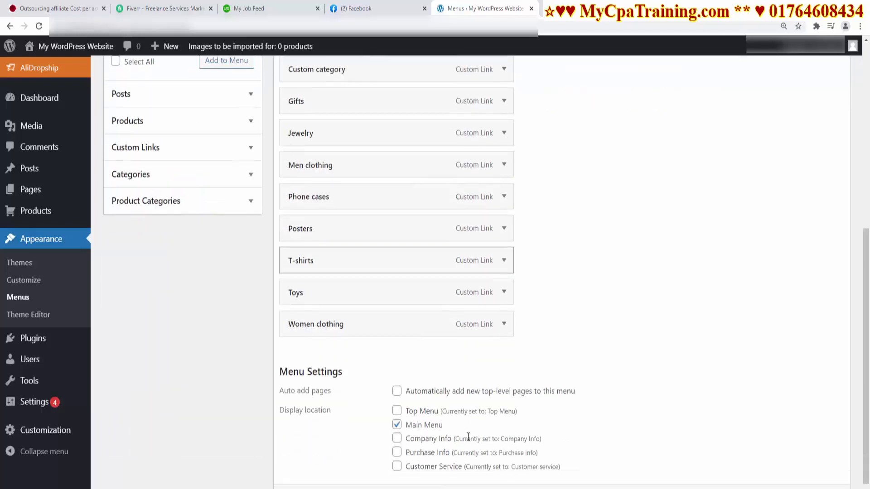
pyautogui.click(502, 324)
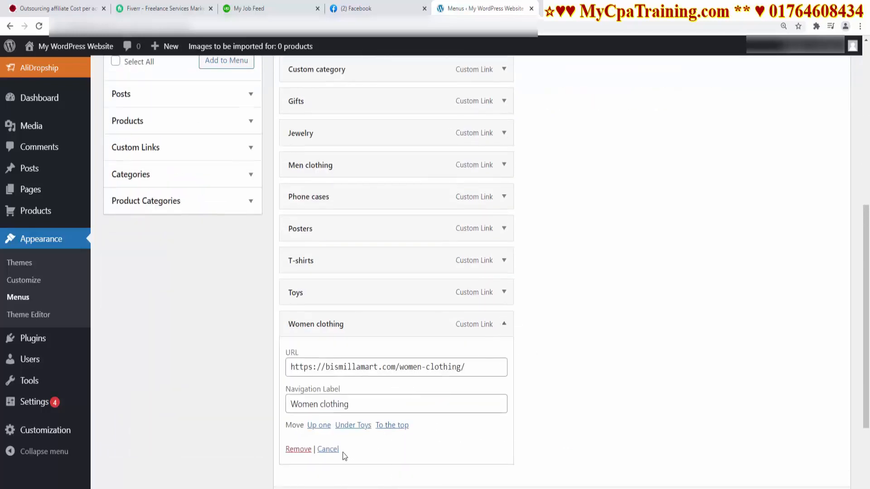
pyautogui.click(303, 450)
pyautogui.click(504, 292)
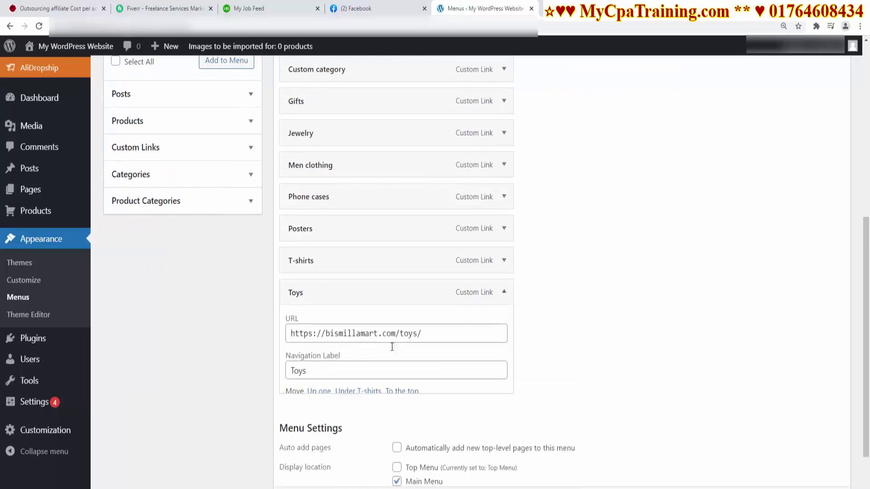
pyautogui.click(297, 416)
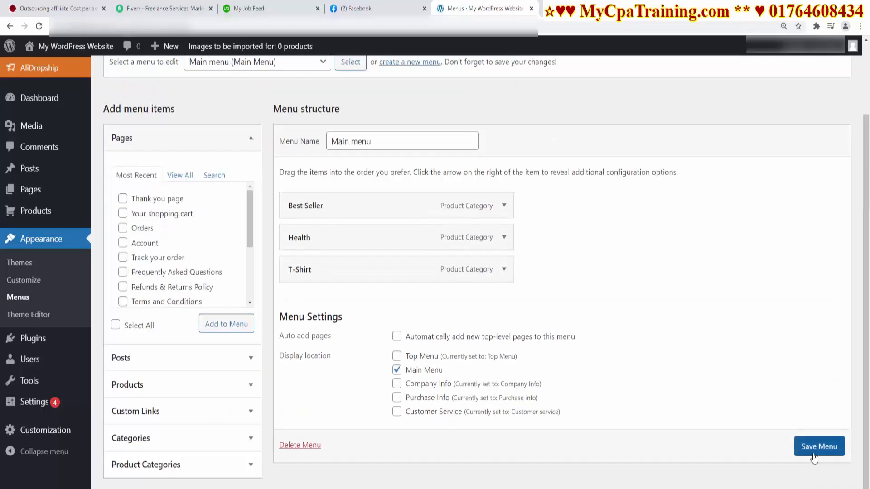
pyautogui.click(818, 446)
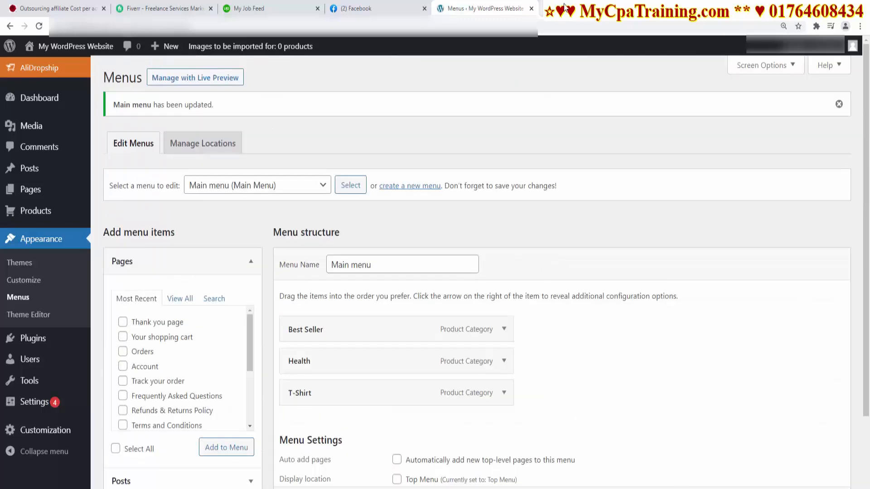
# Check the storefront's home page category list and the Health category page, and return to the home page
pyautogui.click(564, 6)
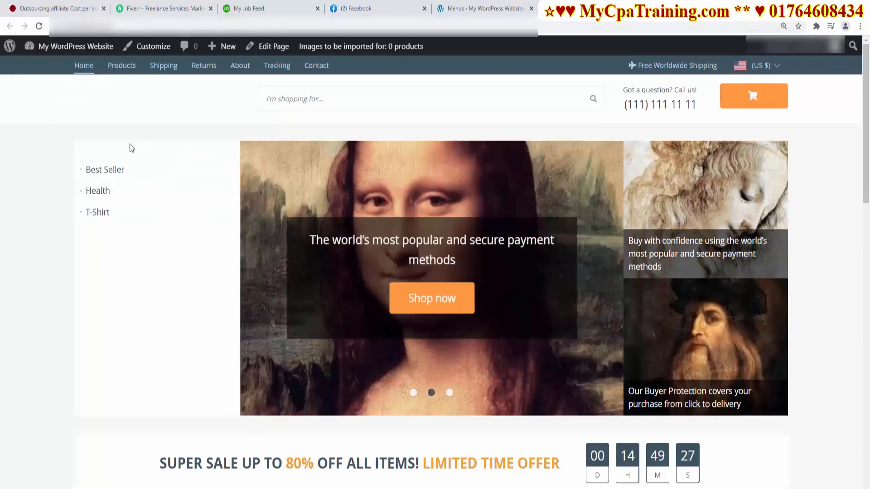
pyautogui.click(108, 193)
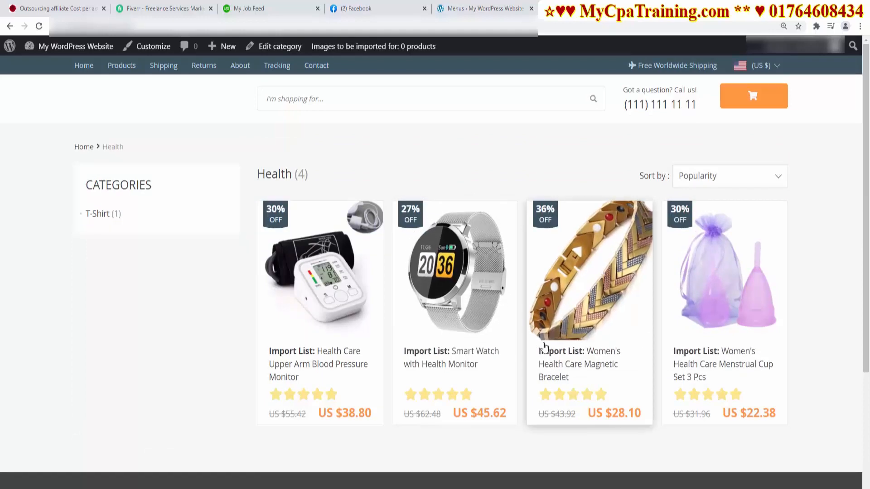
pyautogui.click(84, 147)
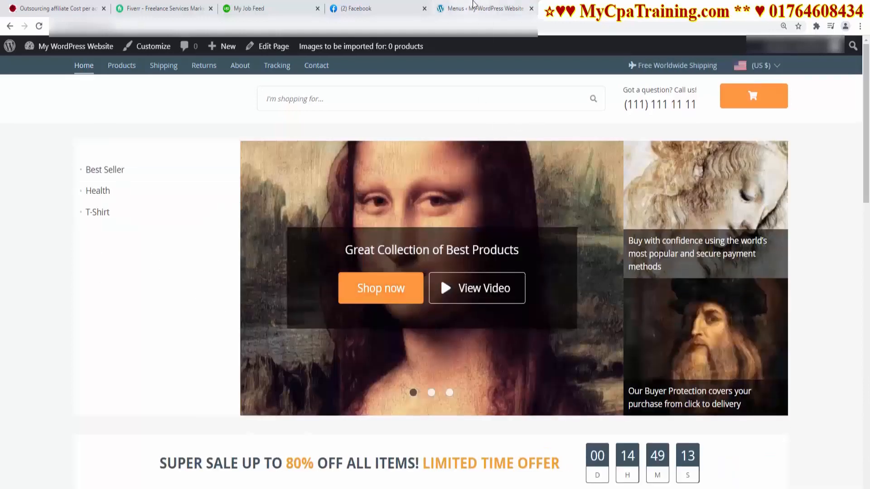
# Add every product category except Best Seller, Health and T-Shirt to the Main menu on the WordPress Menus page
pyautogui.click(484, 8)
pyautogui.scroll(-2, 181, 410)
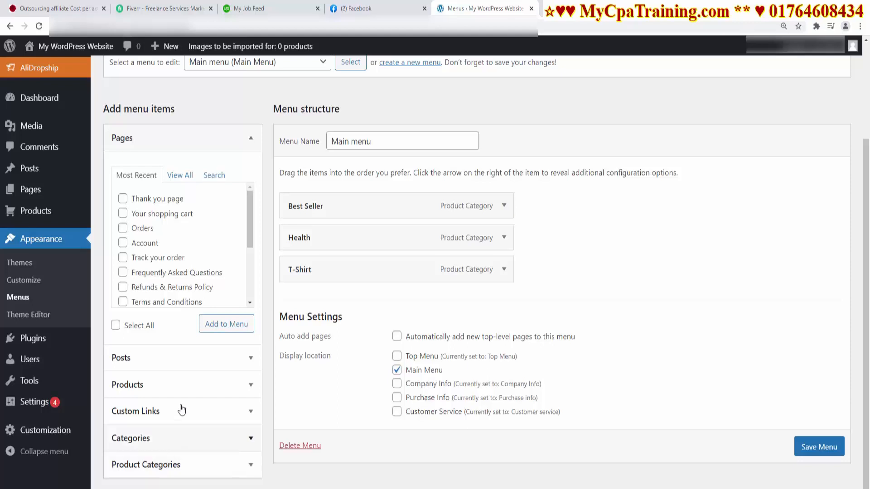
pyautogui.click(173, 470)
pyautogui.click(179, 313)
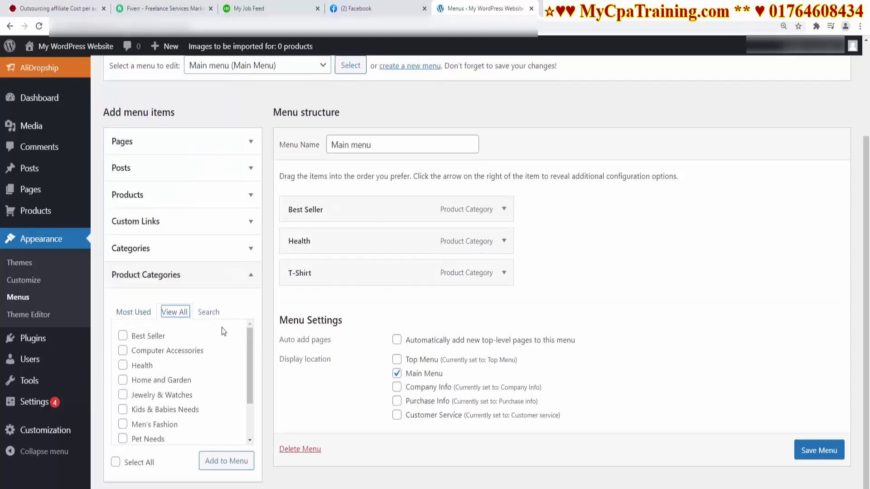
pyautogui.scroll(-2, 222, 330)
pyautogui.scroll(2, 181, 338)
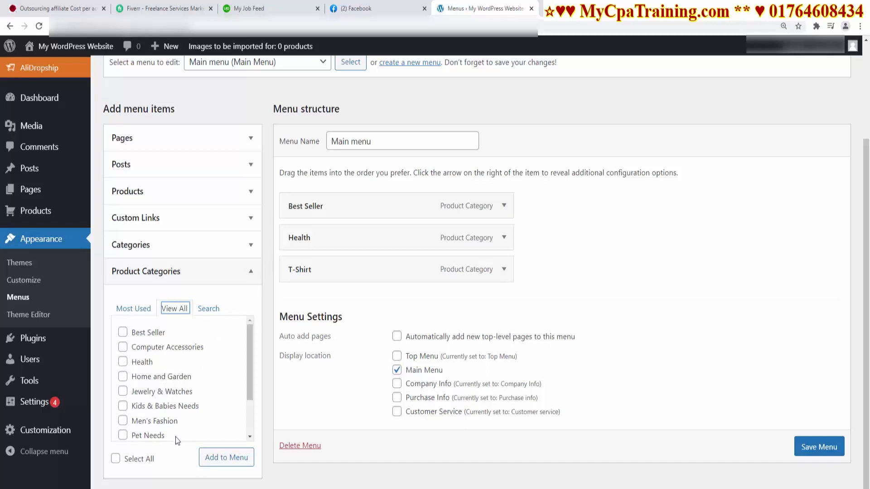
pyautogui.click(116, 459)
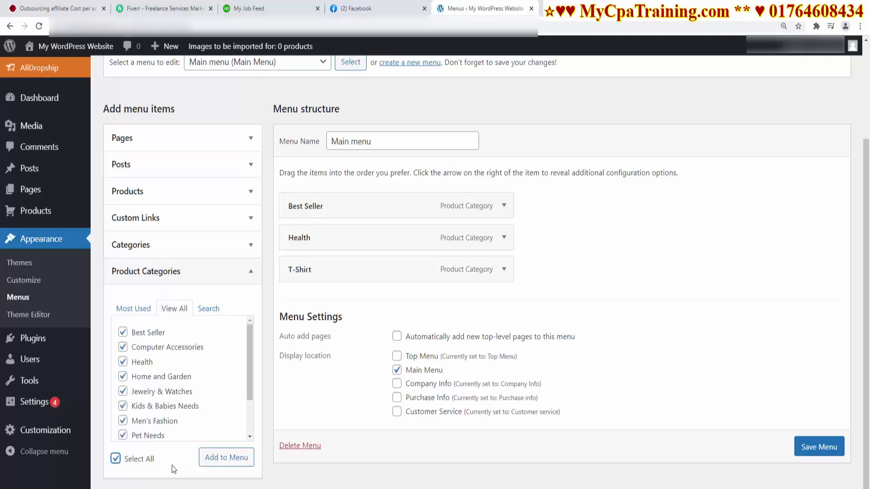
pyautogui.click(122, 363)
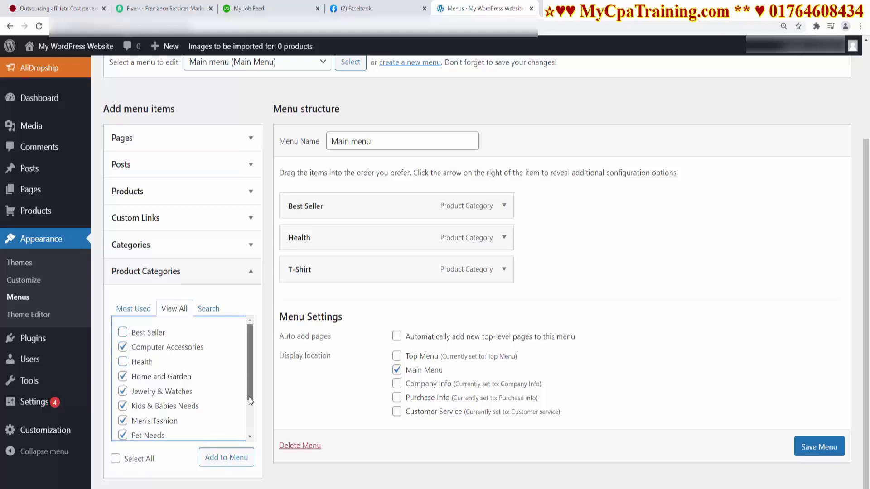
pyautogui.scroll(-1, 250, 398)
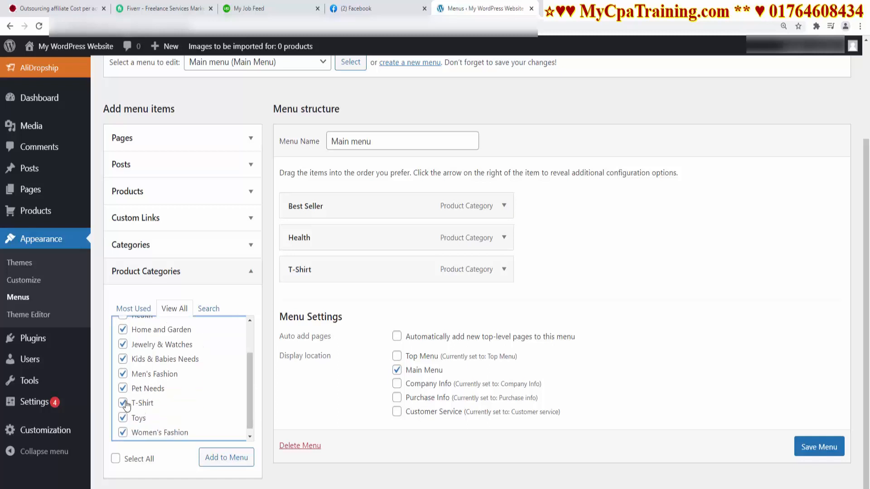
pyautogui.click(124, 403)
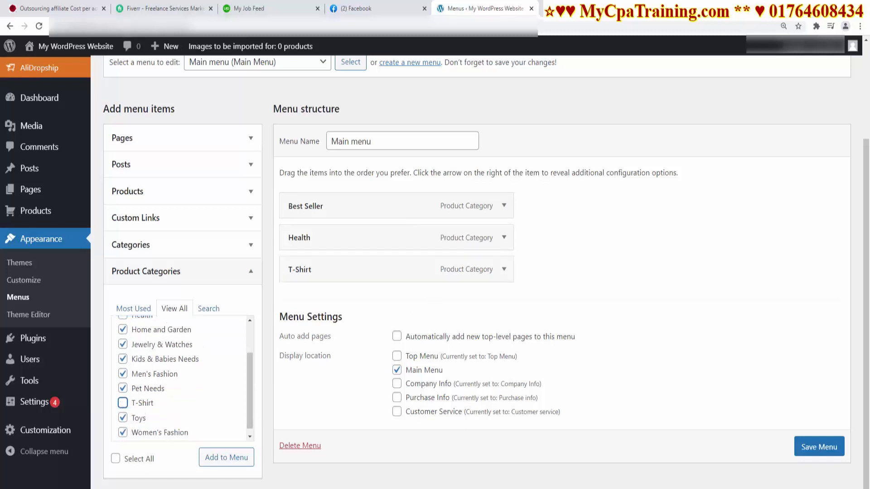
pyautogui.click(216, 459)
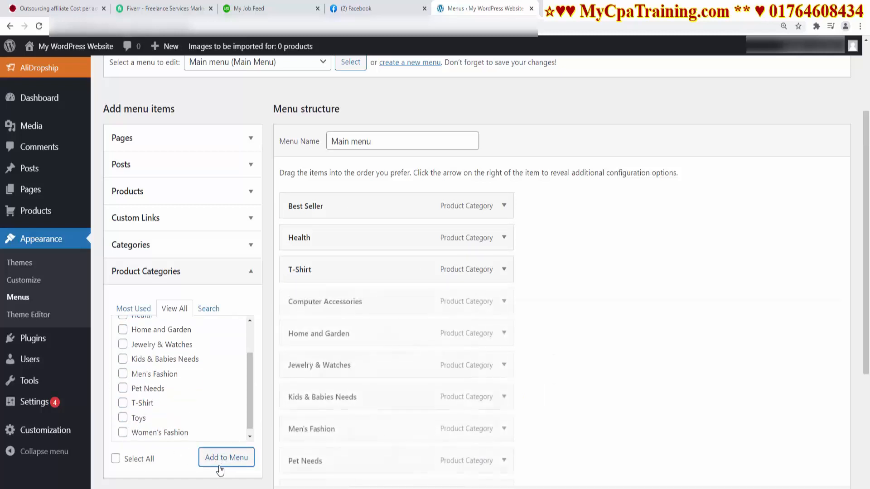
# Reorder the Main menu so Kids & Babies Needs, Women's Fashion and Men's Fashion follow Best Seller, and save the menu
pyautogui.scroll(-2, 444, 431)
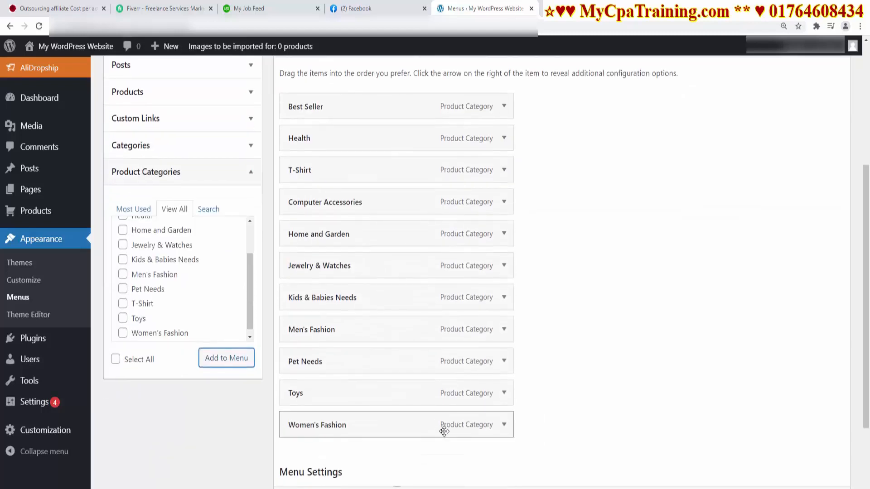
pyautogui.scroll(1, 439, 435)
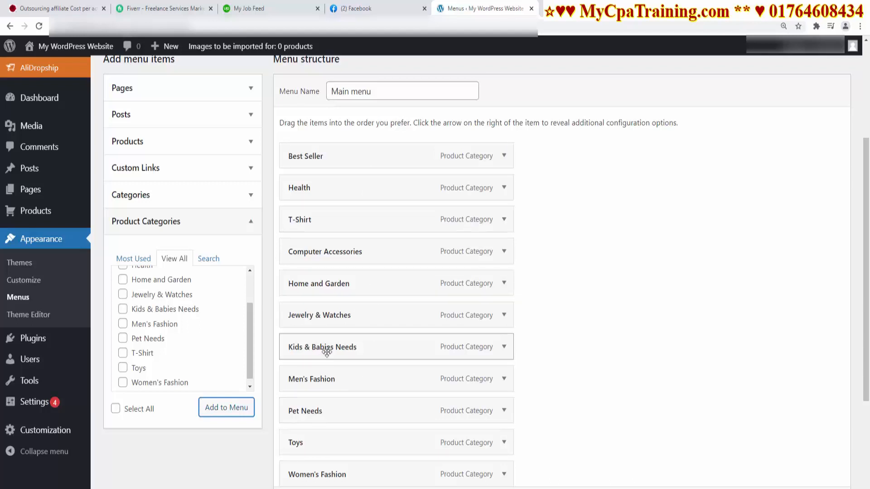
pyautogui.moveTo(326, 351)
pyautogui.mouseDown()
pyautogui.moveTo(322, 182)
pyautogui.moveTo(324, 195)
pyautogui.mouseUp()
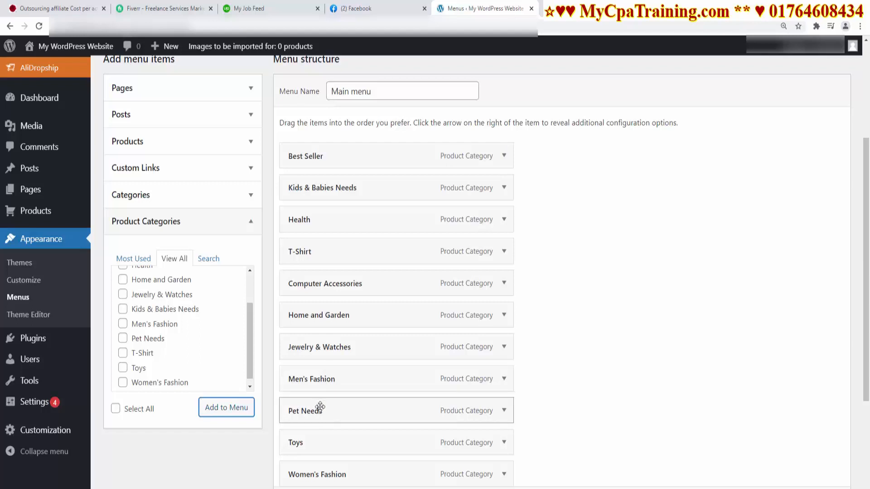
pyautogui.moveTo(337, 474); pyautogui.dragTo(324, 176)
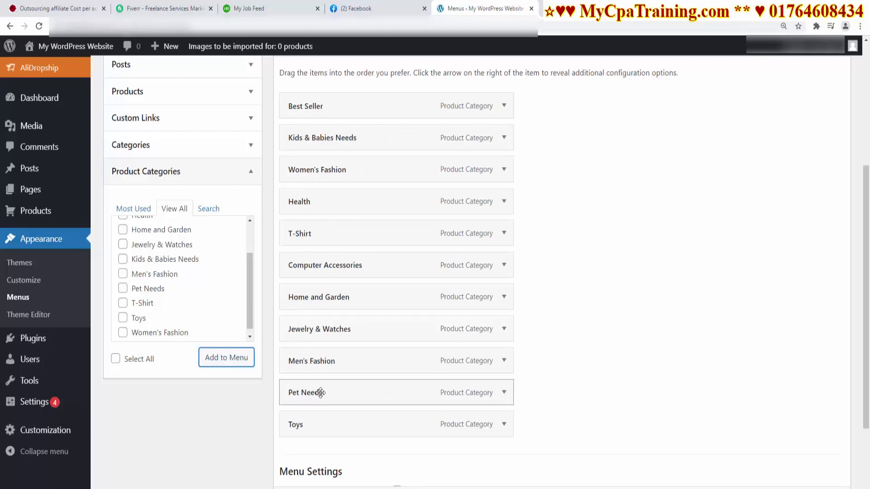
pyautogui.moveTo(324, 369)
pyautogui.mouseDown()
pyautogui.moveTo(393, 206)
pyautogui.moveTo(326, 206)
pyautogui.moveTo(335, 215)
pyautogui.mouseUp()
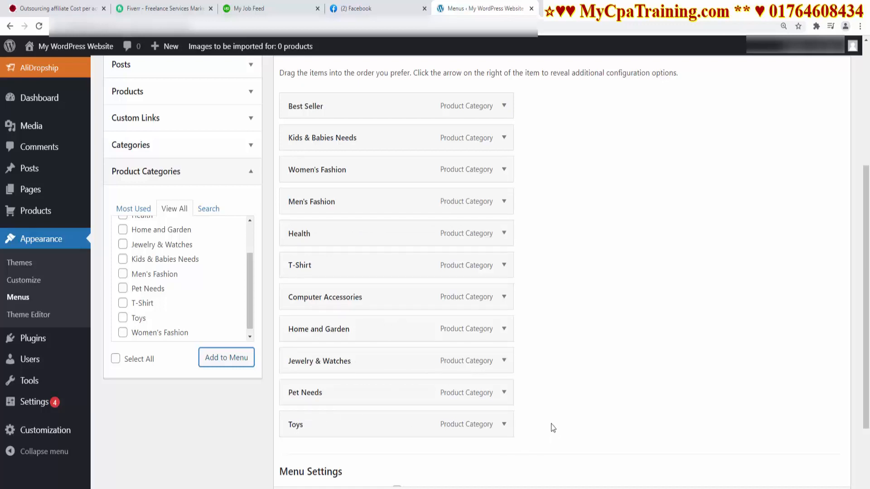
pyautogui.scroll(-3, 550, 425)
pyautogui.scroll(8, 569, 331)
pyautogui.scroll(-6, 597, 402)
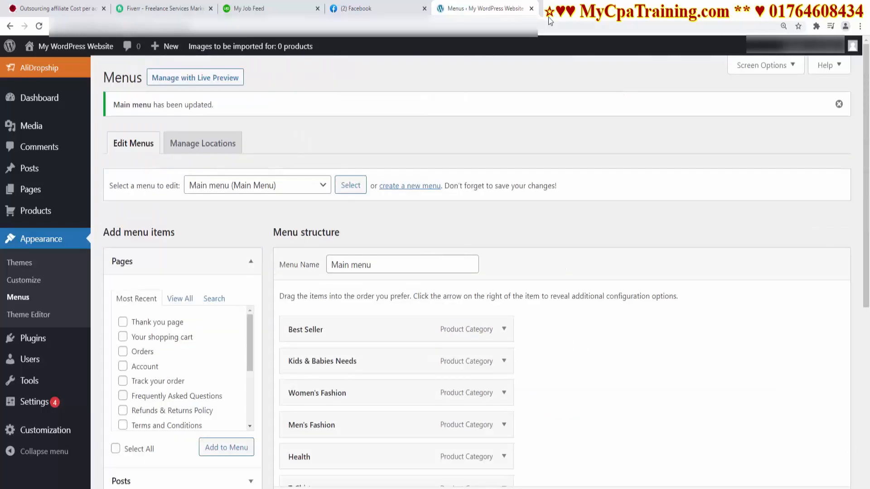
# Reload the storefront home page and examine its category list and the product sections further down
pyautogui.click(556, 10)
pyautogui.click(158, 27)
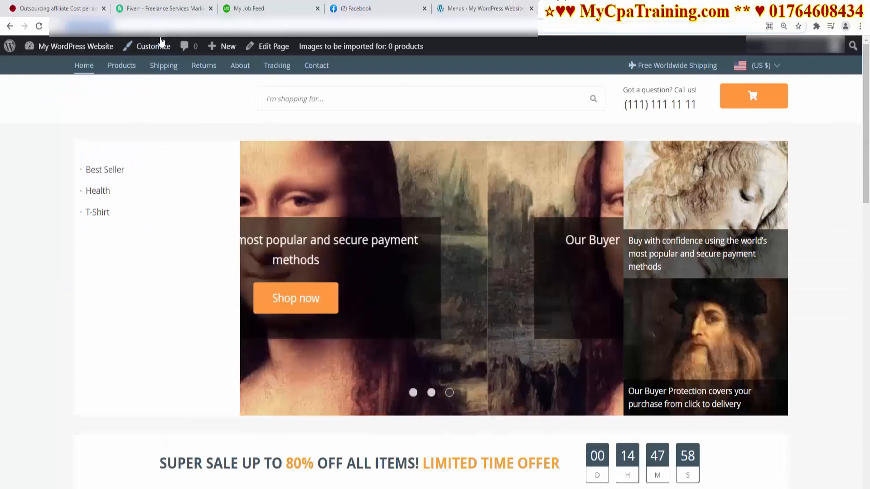
pyautogui.press('Return')
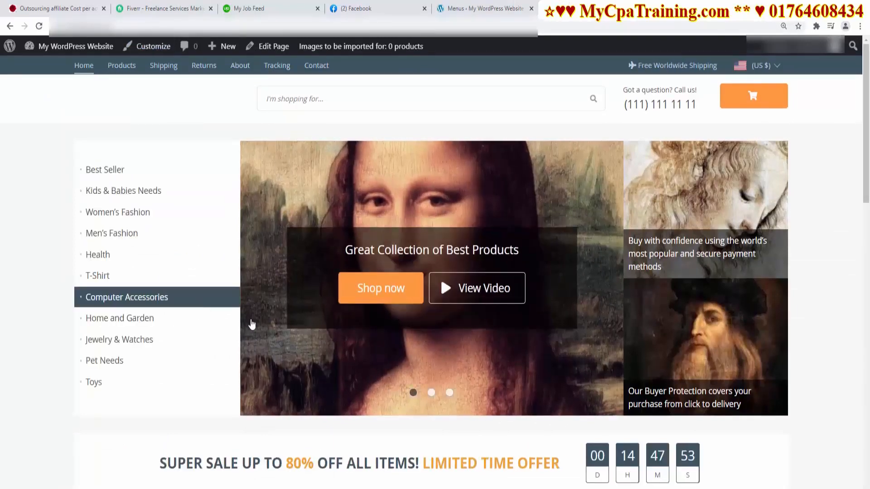
pyautogui.scroll(-2, 164, 349)
pyautogui.scroll(-6, 164, 350)
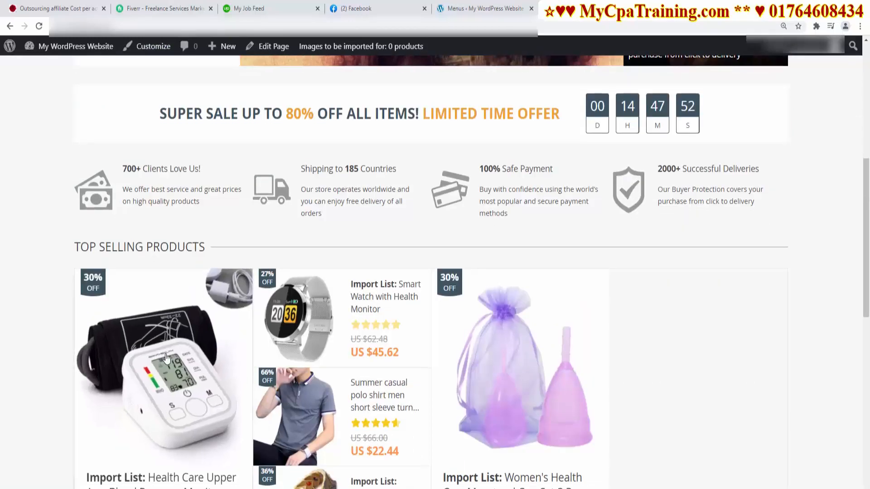
pyautogui.scroll(8, 212, 358)
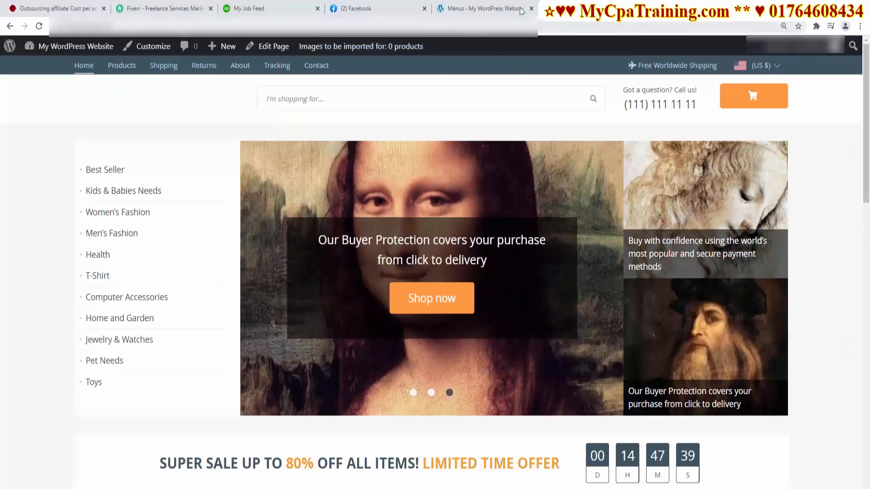
# Return to the WordPress admin and open AliDropship's Import Products page
pyautogui.click(471, 8)
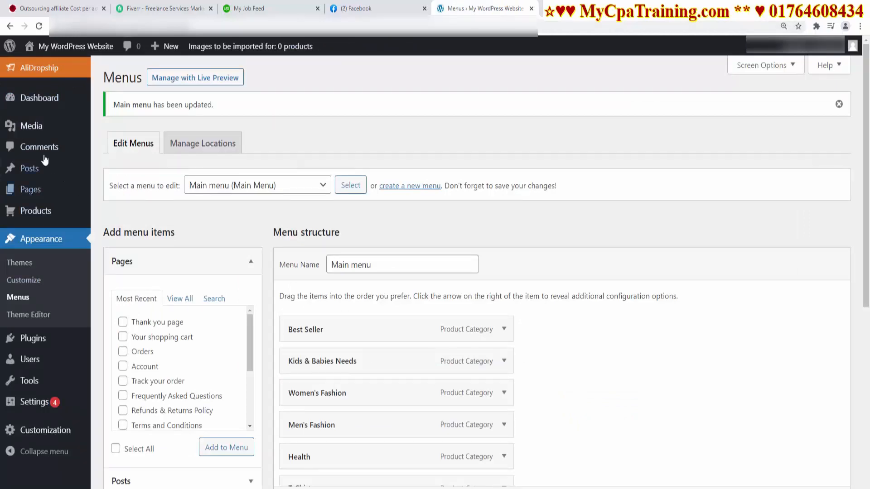
pyautogui.click(45, 69)
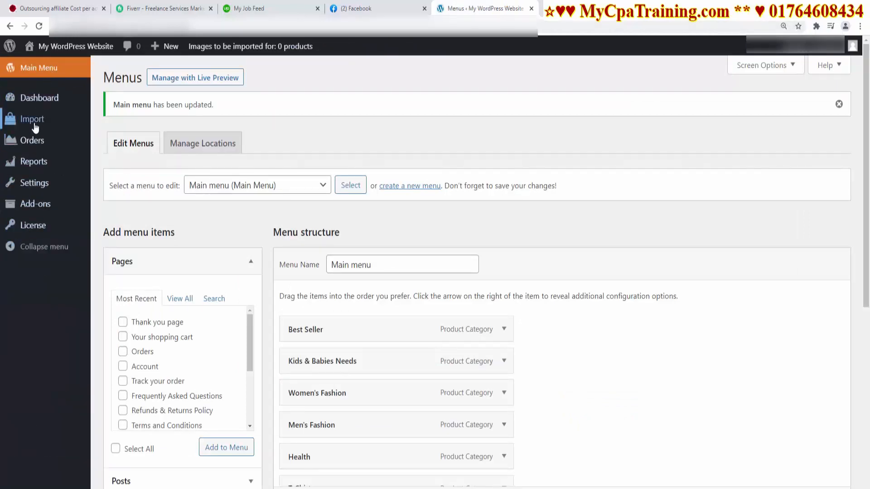
pyautogui.click(114, 121)
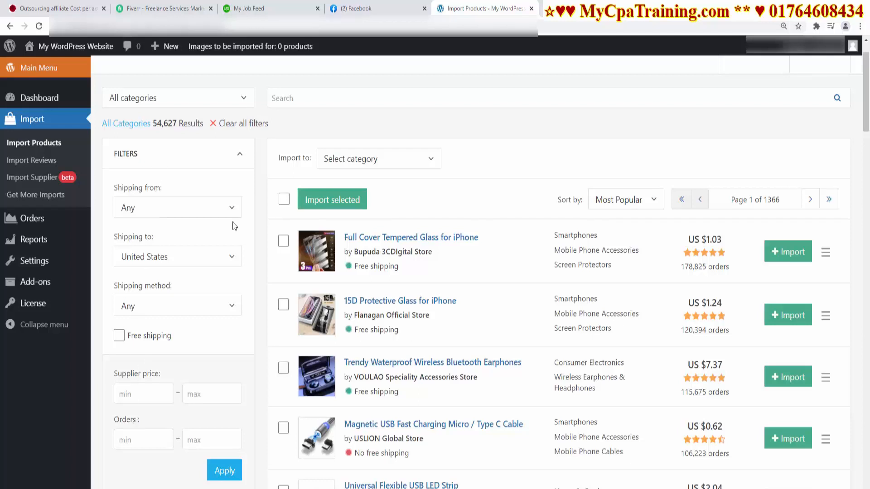
# Filter the importable products to those shipped from the United States and check the shipping destination options and resulting products
pyautogui.click(224, 213)
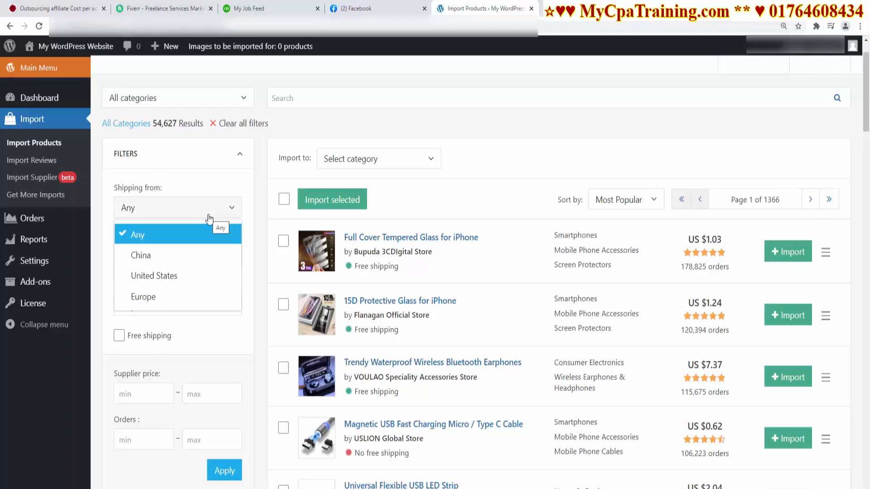
pyautogui.click(160, 277)
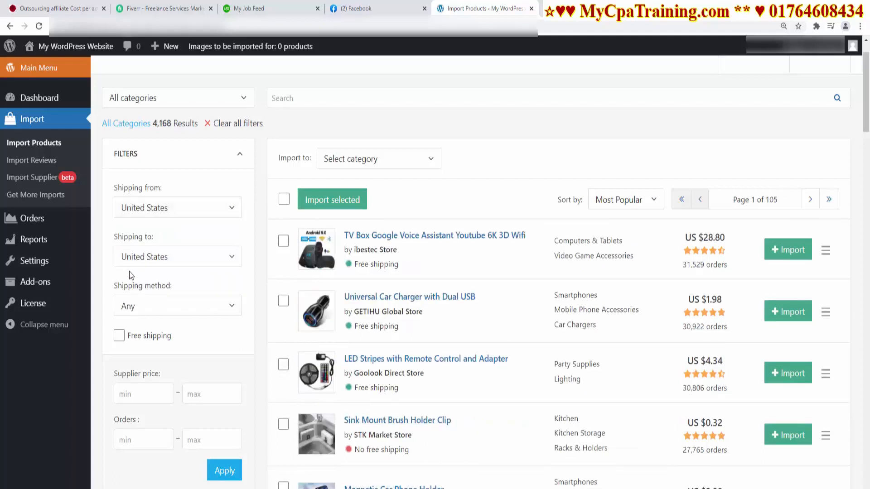
pyautogui.click(232, 263)
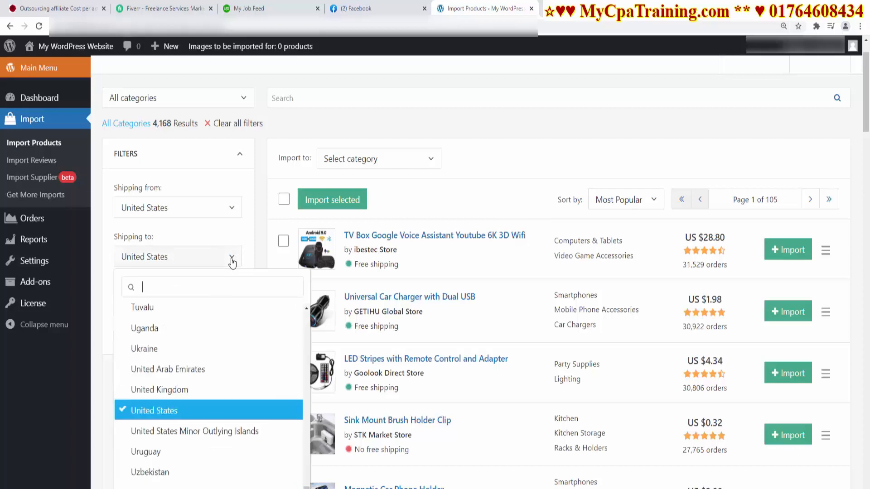
pyautogui.click(232, 262)
pyautogui.scroll(-15, 585, 320)
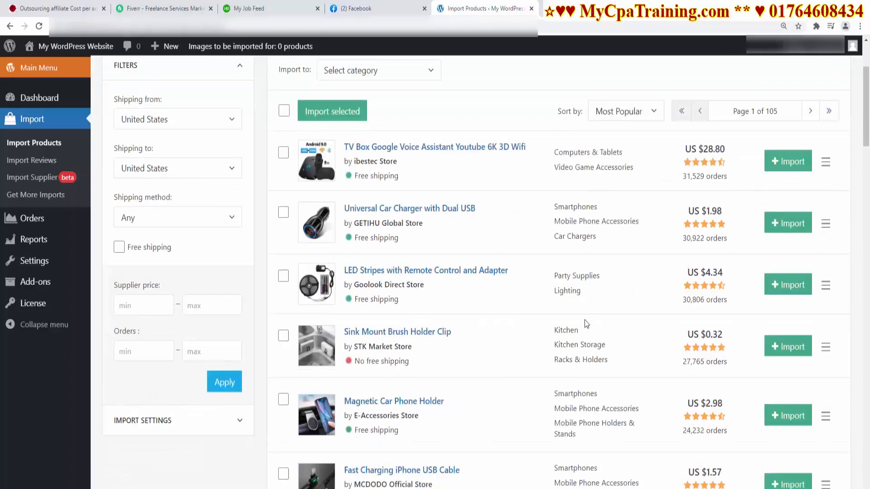
pyautogui.scroll(4, 581, 317)
pyautogui.scroll(11, 580, 316)
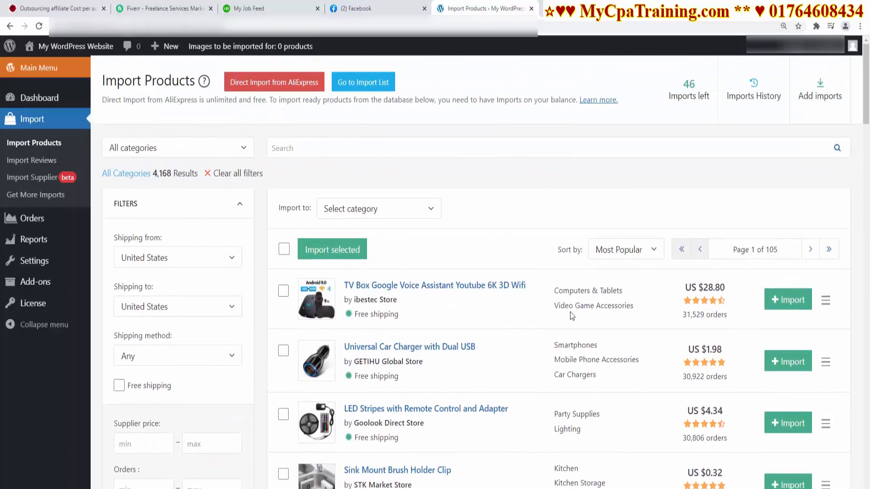
# Restrict the product filters to the ePacket shipping method and free shipping
pyautogui.scroll(-3, 571, 316)
pyautogui.click(229, 206)
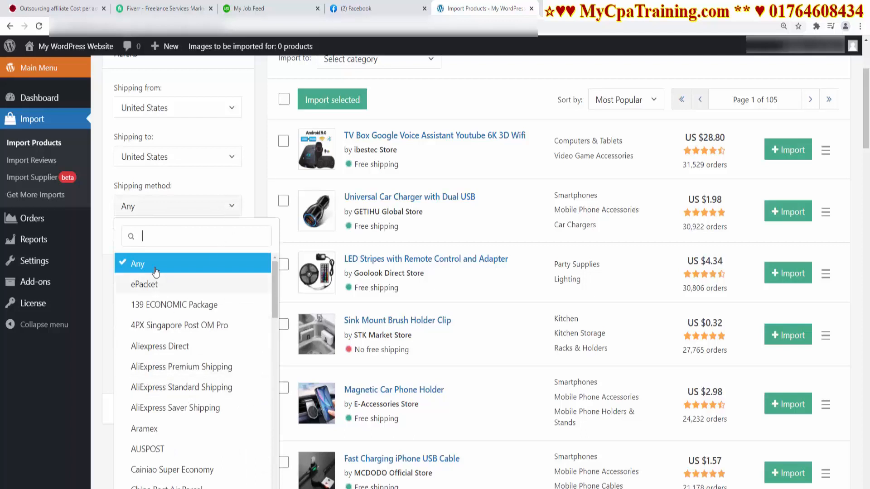
pyautogui.click(155, 283)
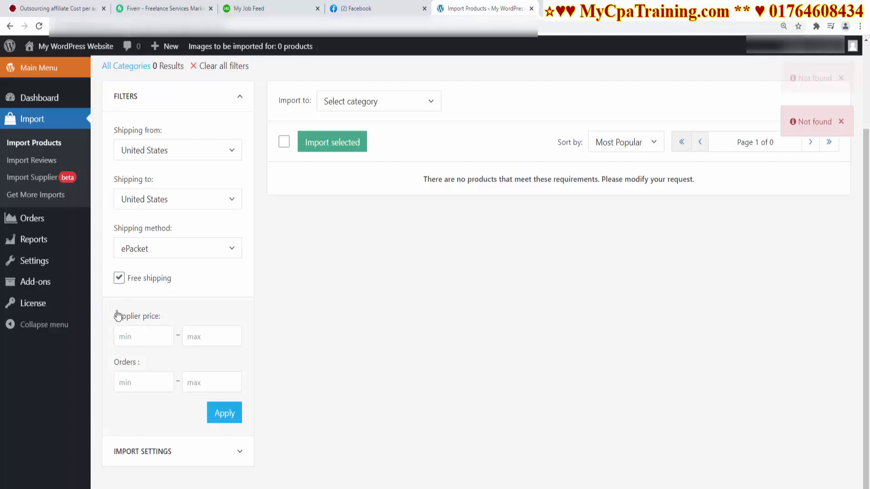
pyautogui.scroll(2, 486, 349)
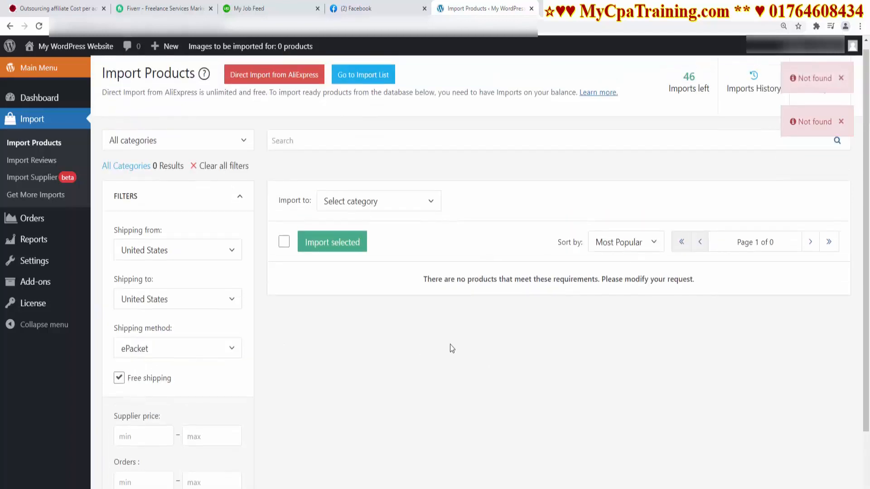
pyautogui.click(425, 206)
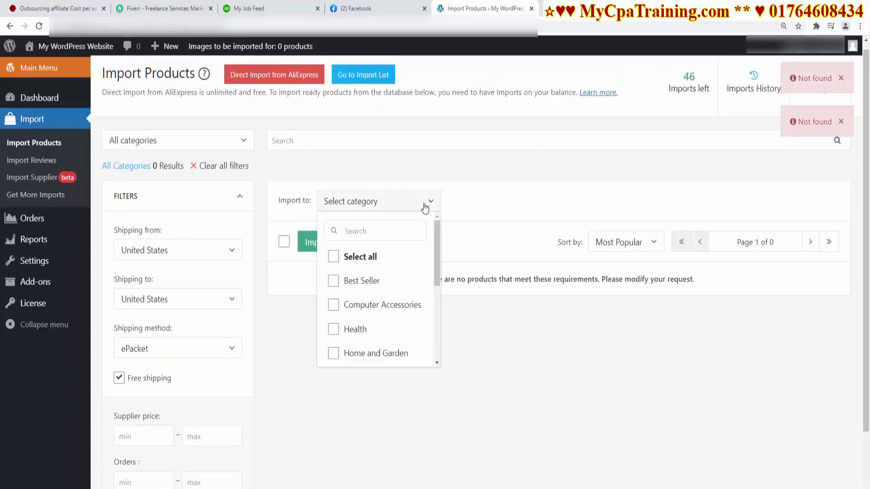
pyautogui.click(533, 194)
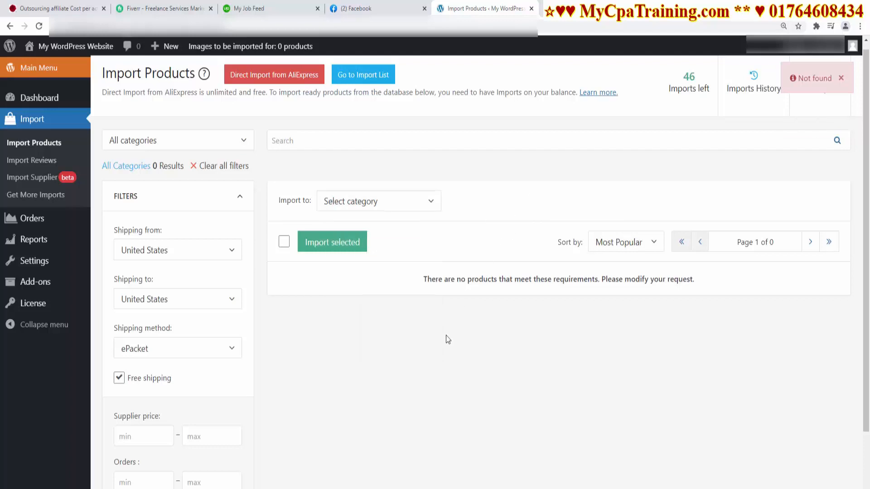
pyautogui.scroll(-2, 453, 338)
pyautogui.scroll(2, 453, 335)
# Search the importable products for "watch"
pyautogui.click(349, 147)
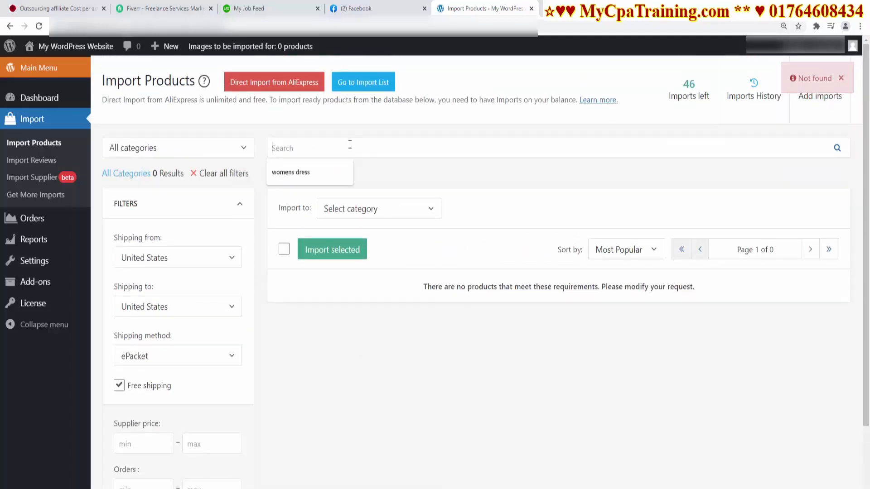
pyautogui.write('wa')
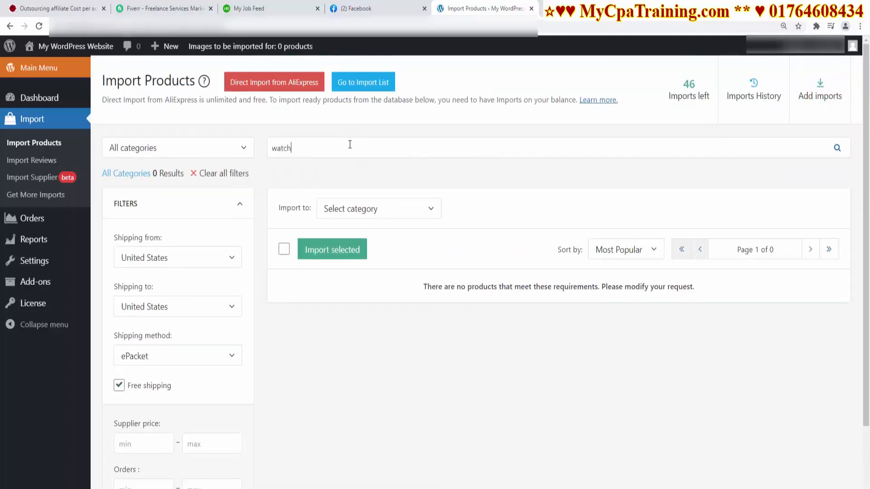
pyautogui.write('tch')
pyautogui.press('Return')
# Set the shipping method filter back to Any and look through the watch products
pyautogui.scroll(-2, 415, 310)
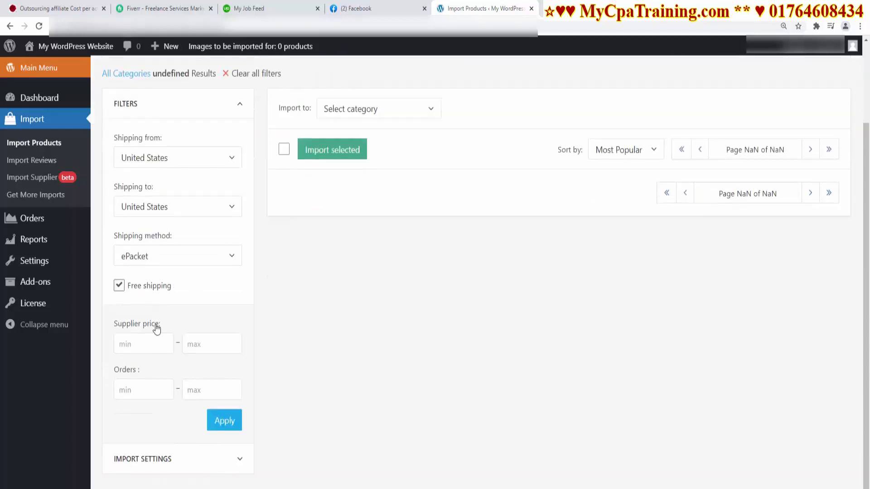
pyautogui.click(230, 260)
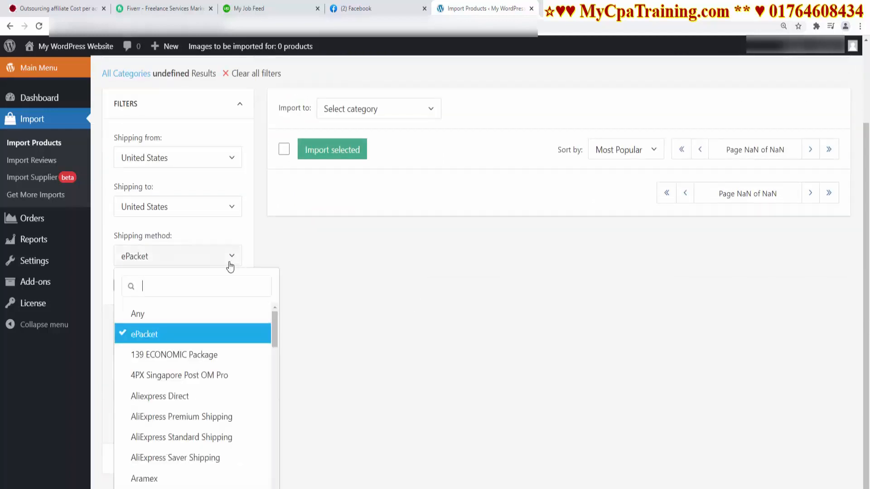
pyautogui.click(164, 317)
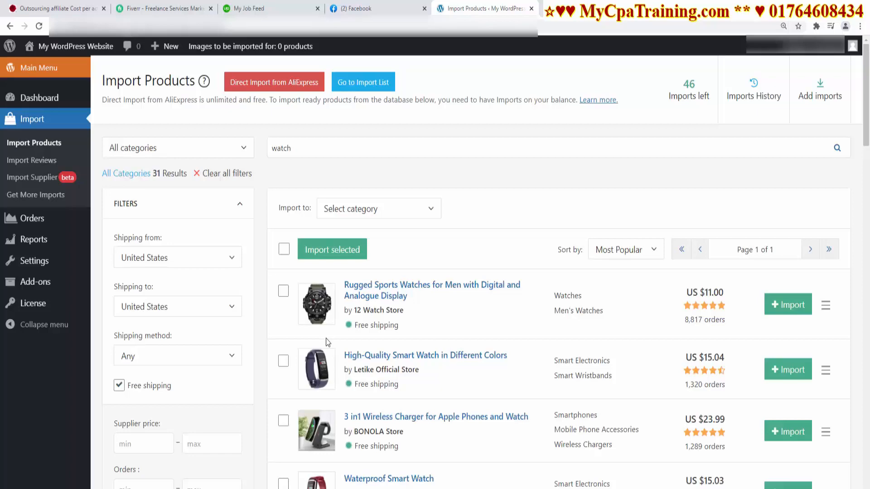
pyautogui.scroll(-3, 195, 386)
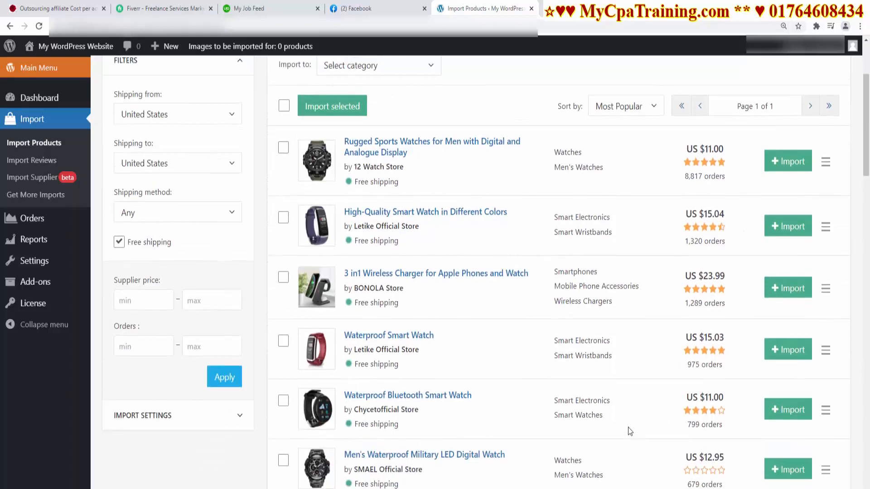
pyautogui.scroll(3, 628, 428)
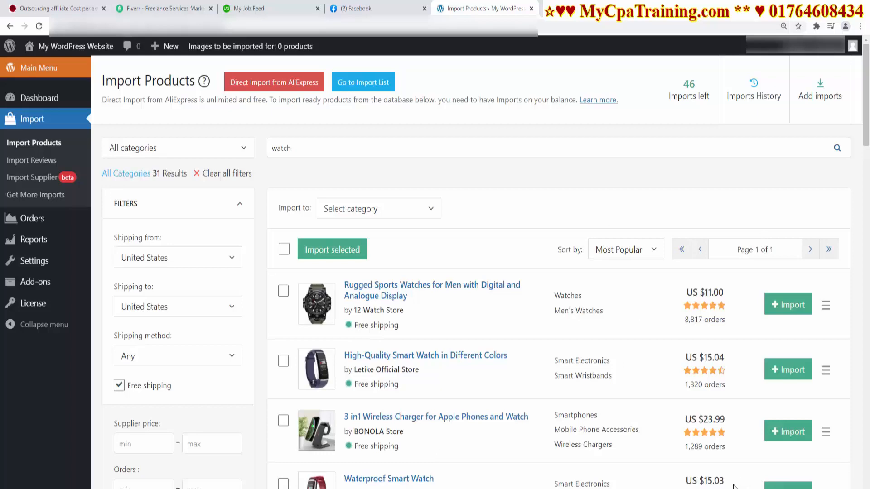
# Check the storefront's category list, and search the importable products for "kids" and review the results
pyautogui.click(583, 4)
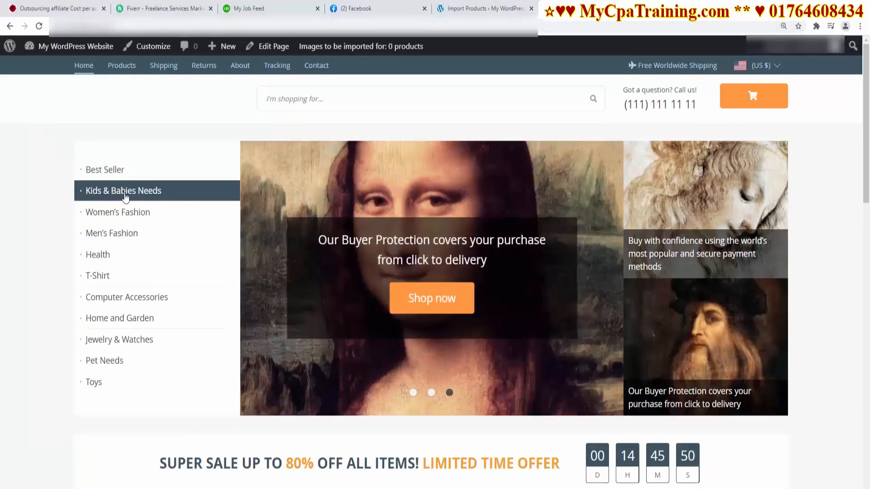
pyautogui.click(469, 10)
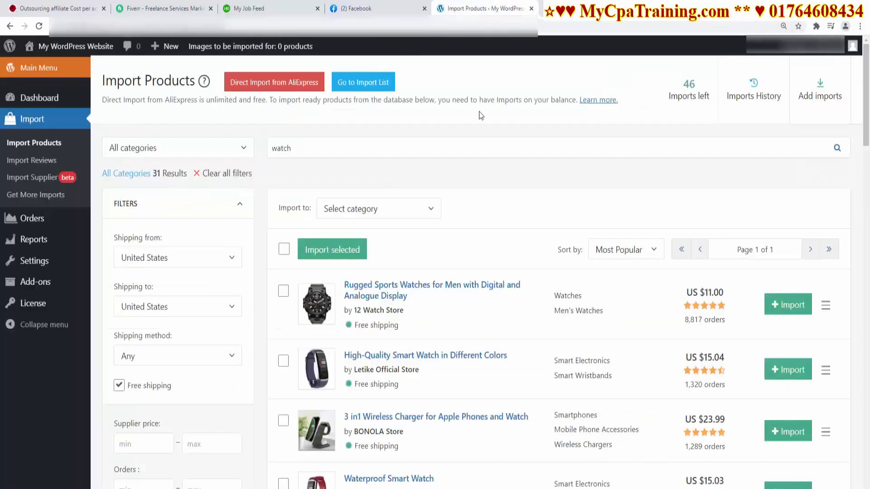
pyautogui.doubleClick(264, 148)
pyautogui.write('kids')
pyautogui.scroll(-10, 390, 349)
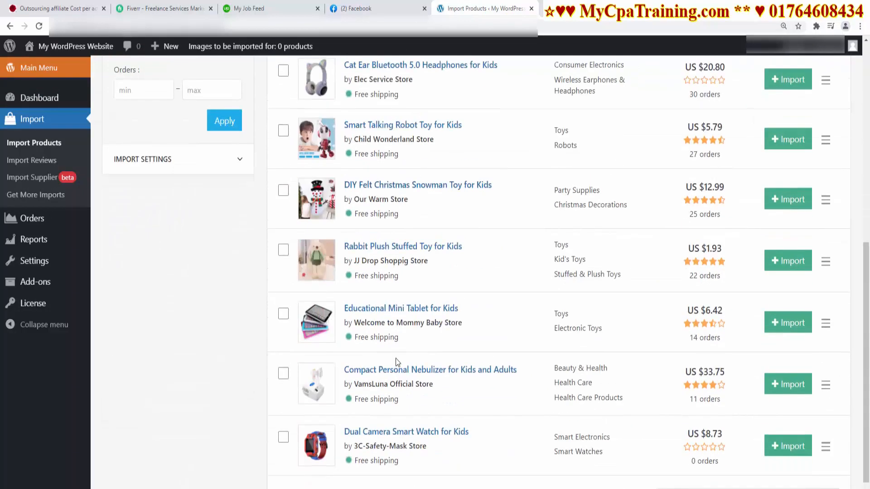
pyautogui.scroll(10, 397, 359)
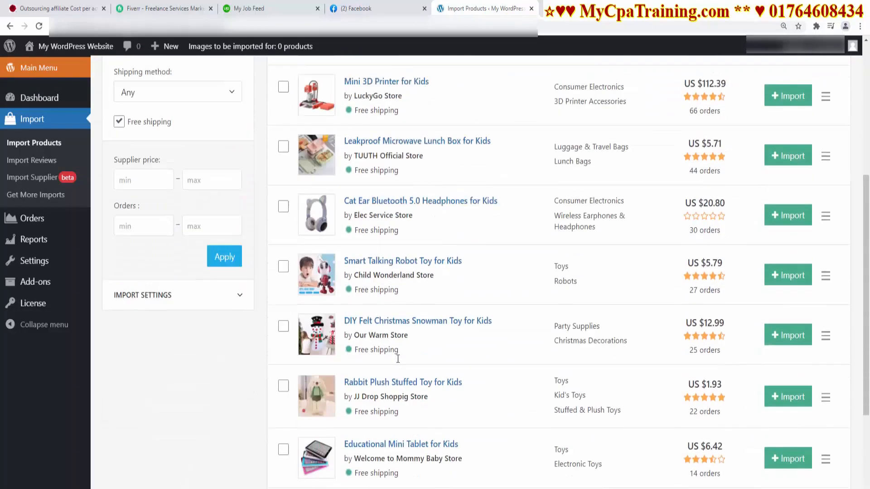
pyautogui.scroll(-3, 398, 361)
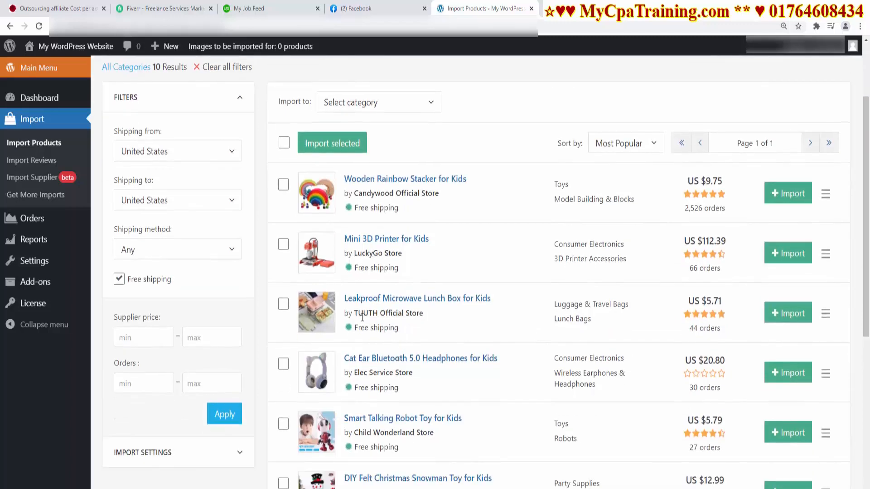
# Select the kids' Mini 3D Printer, Leakproof Microwave Lunch Box, Cat Ear Bluetooth 5.0 Headphones and Dual Camera Smart Watch, and import them
pyautogui.click(283, 184)
pyautogui.scroll(1, 227, 301)
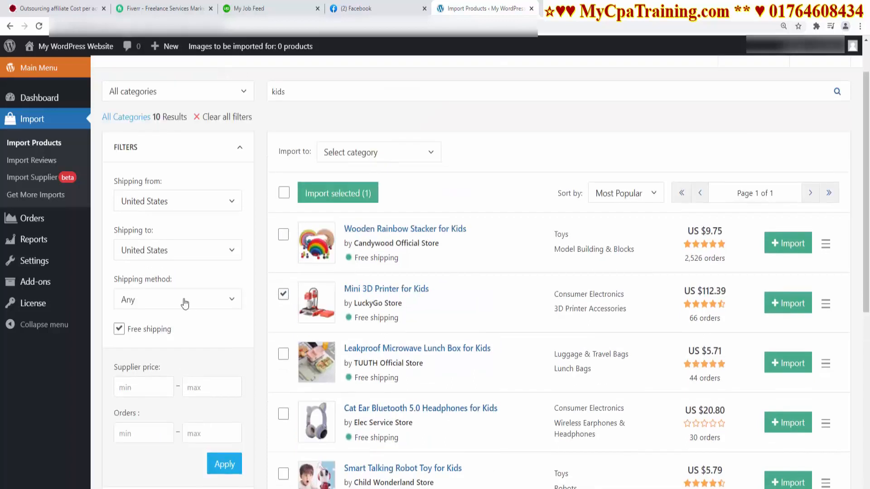
pyautogui.click(232, 301)
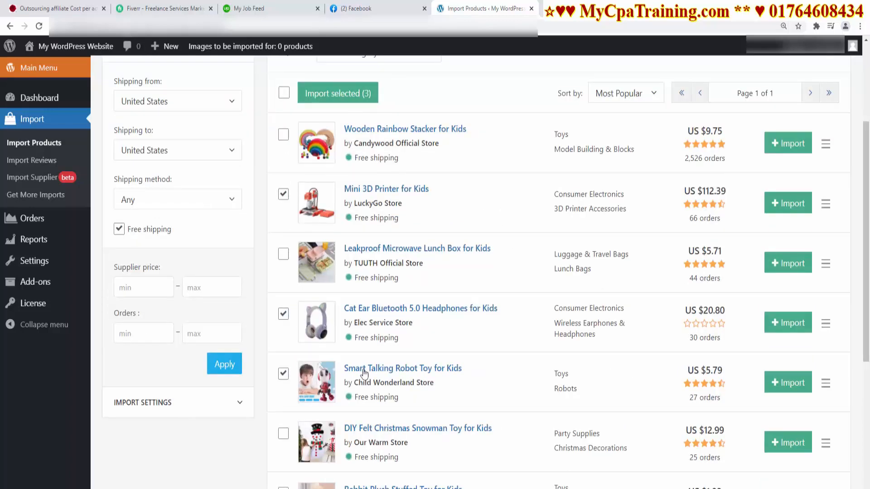
pyautogui.scroll(-6, 289, 399)
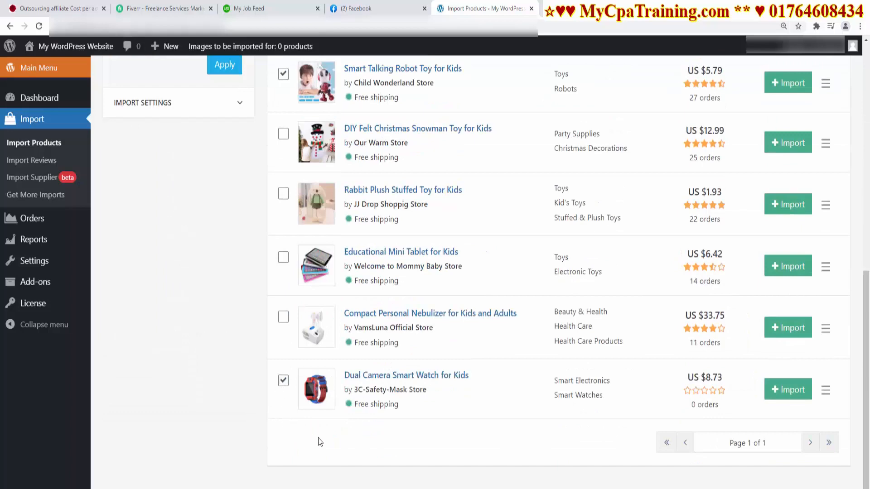
pyautogui.scroll(9, 465, 359)
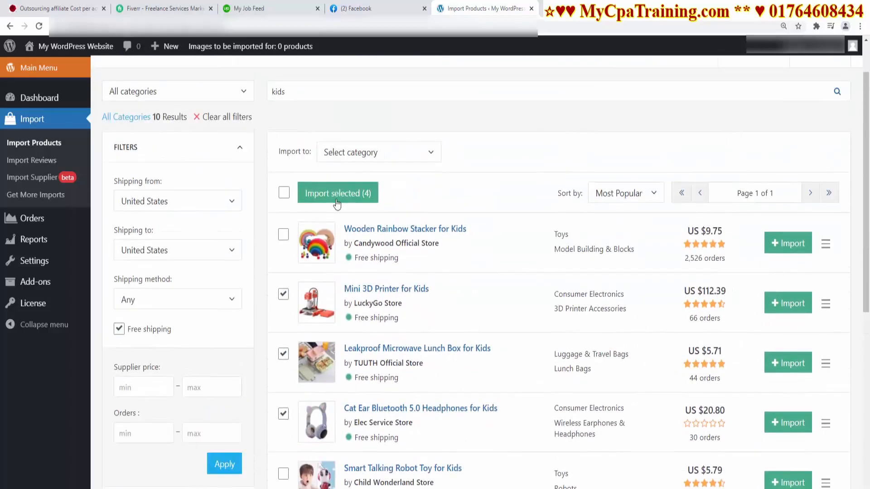
pyautogui.click(336, 203)
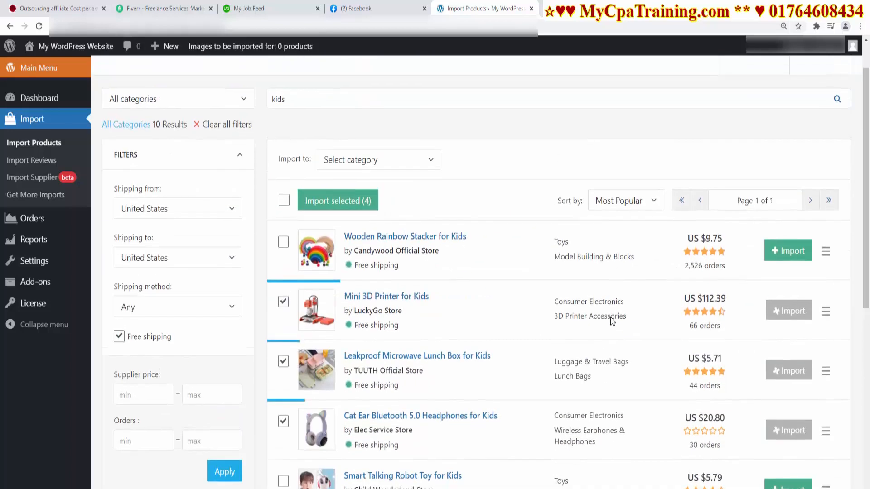
pyautogui.scroll(-5, 528, 351)
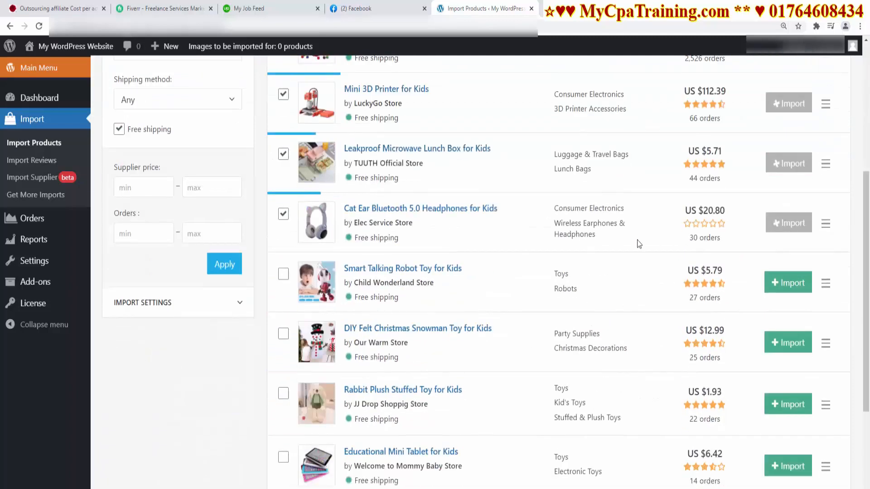
pyautogui.scroll(2, 637, 240)
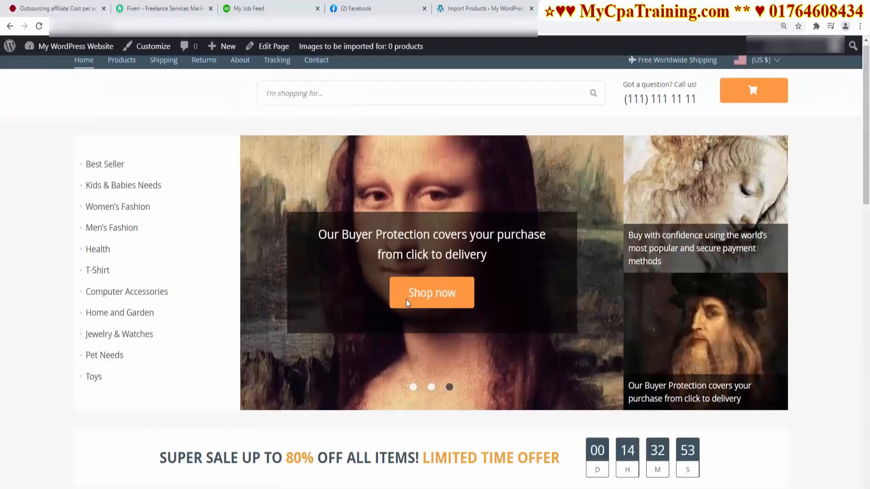
# Reload the storefront home page and examine the imported items in the Top Selling Products and Best Deals sections
pyautogui.scroll(1, 406, 300)
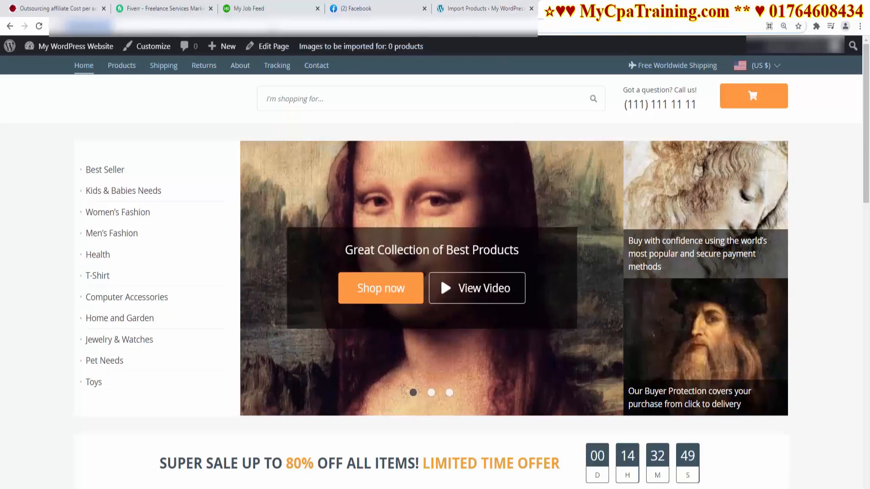
pyautogui.scroll(-12, 439, 276)
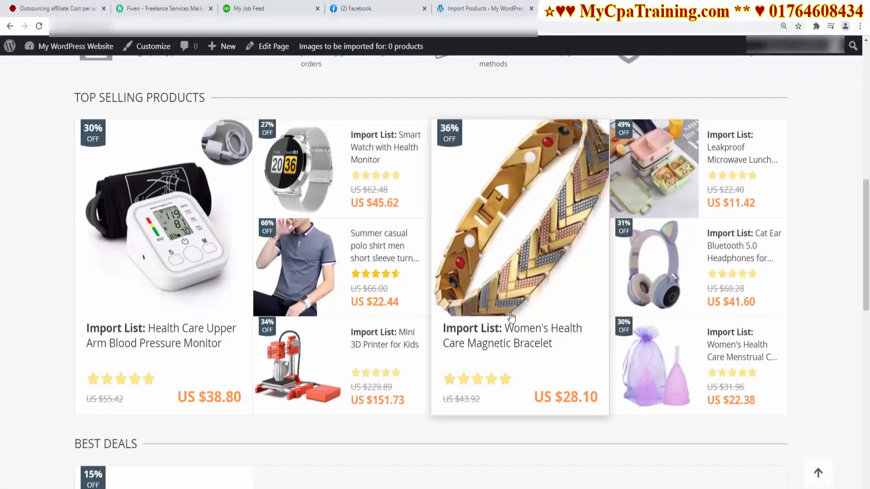
pyautogui.scroll(-5, 498, 315)
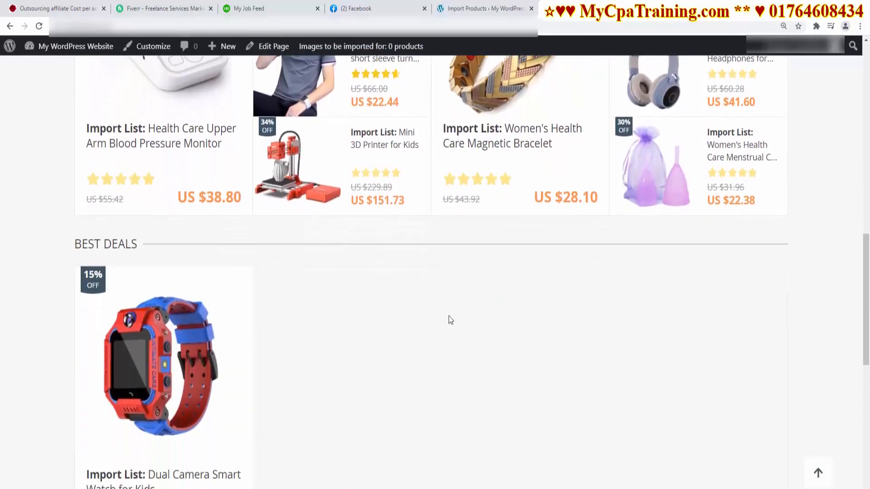
pyautogui.scroll(-3, 449, 316)
pyautogui.scroll(7, 451, 321)
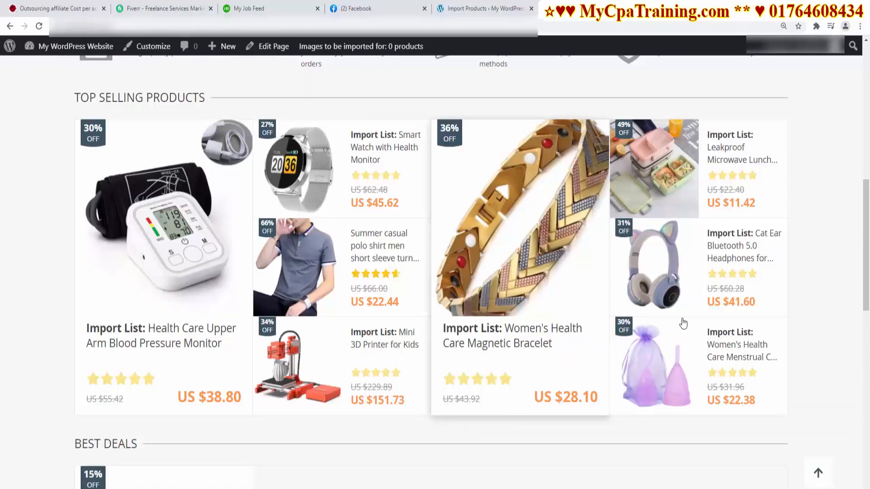
# Return to the Import Products page and search the importable products for "womens fashion"
pyautogui.click(691, 276)
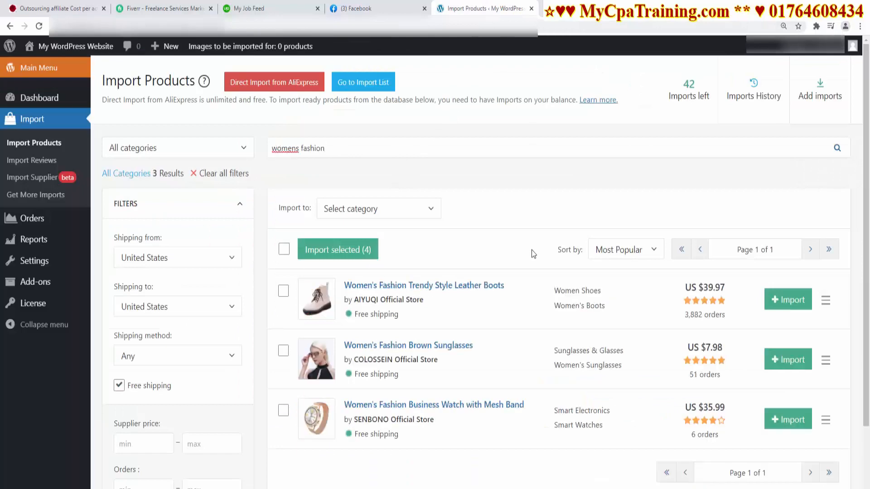
pyautogui.scroll(-3, 505, 276)
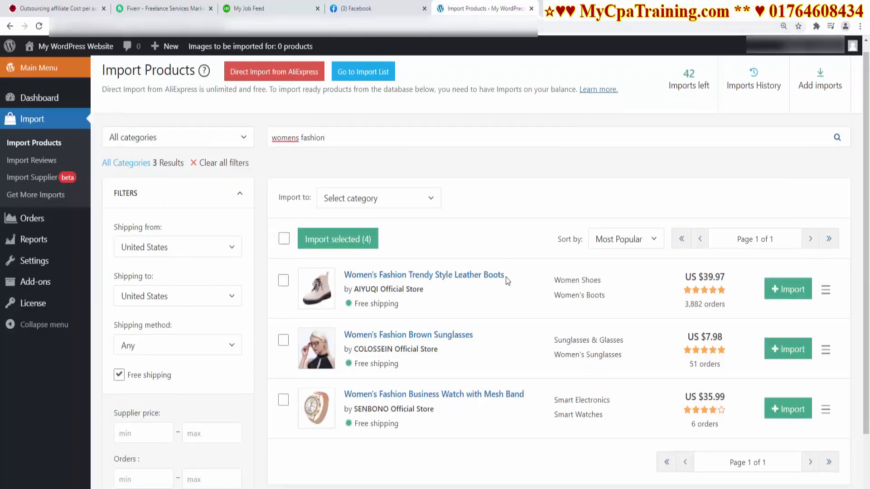
# Set the destination category for the imported products to Women's Fashion
pyautogui.scroll(2, 508, 277)
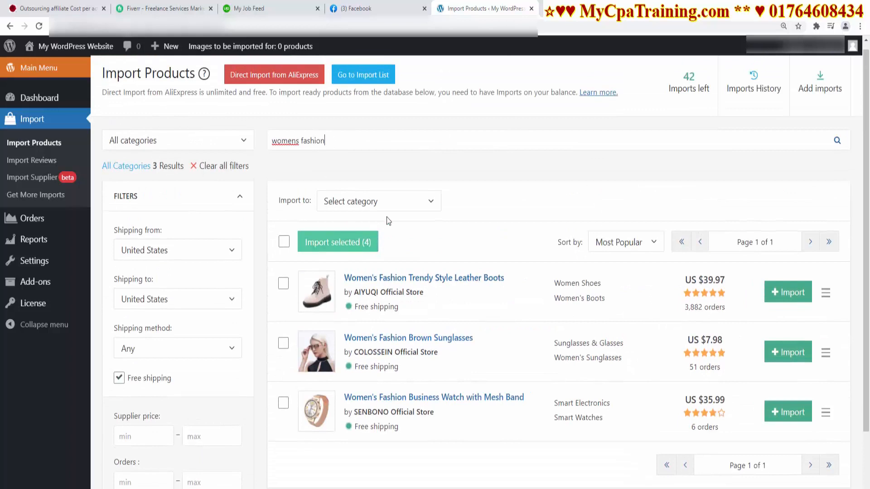
pyautogui.click(421, 209)
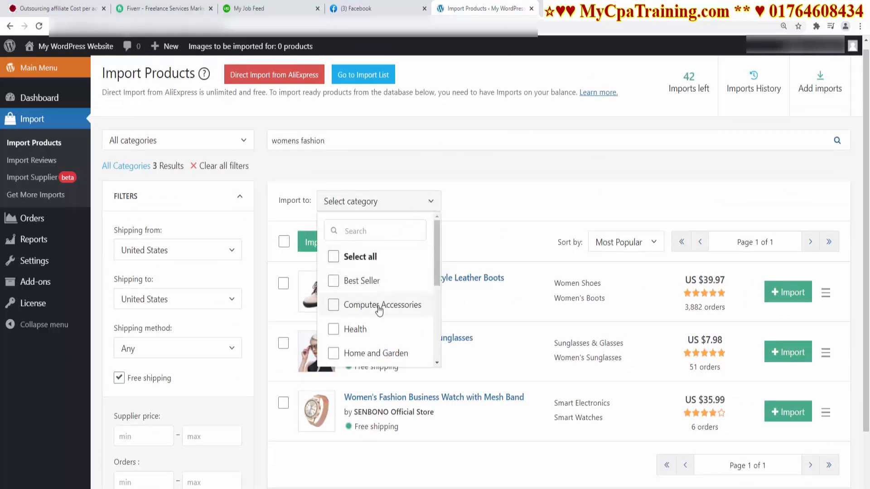
pyautogui.scroll(-2, 380, 308)
pyautogui.scroll(-2, 381, 310)
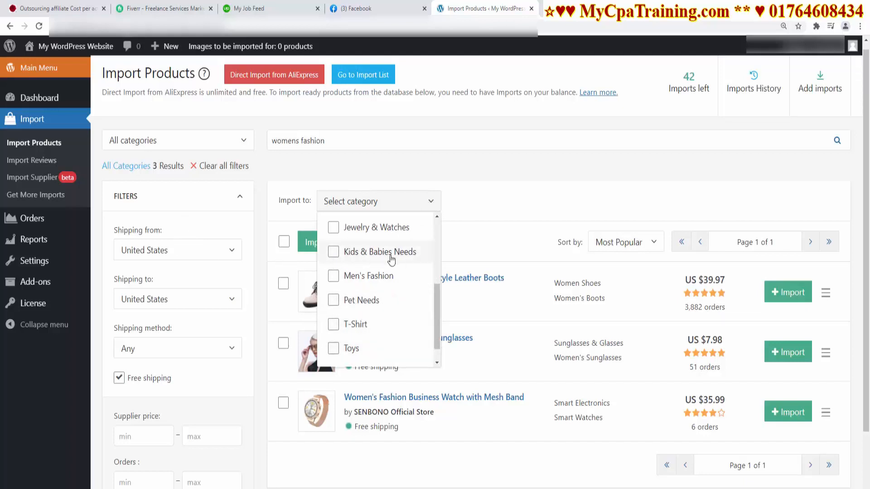
pyautogui.scroll(2, 391, 315)
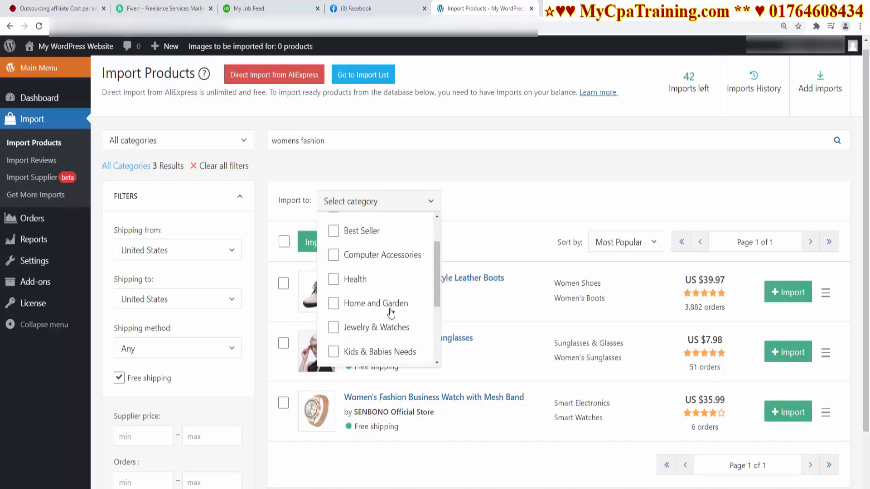
pyautogui.scroll(-2, 391, 312)
pyautogui.scroll(-2, 390, 313)
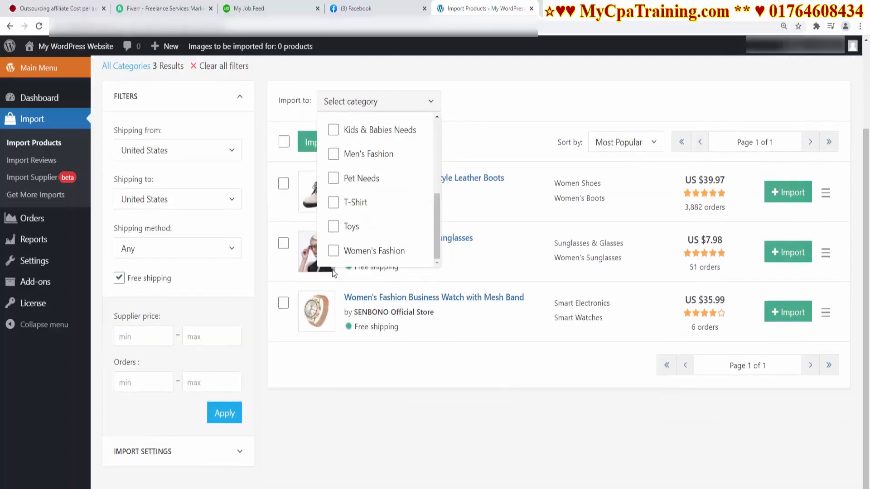
pyautogui.click(334, 252)
pyautogui.click(510, 127)
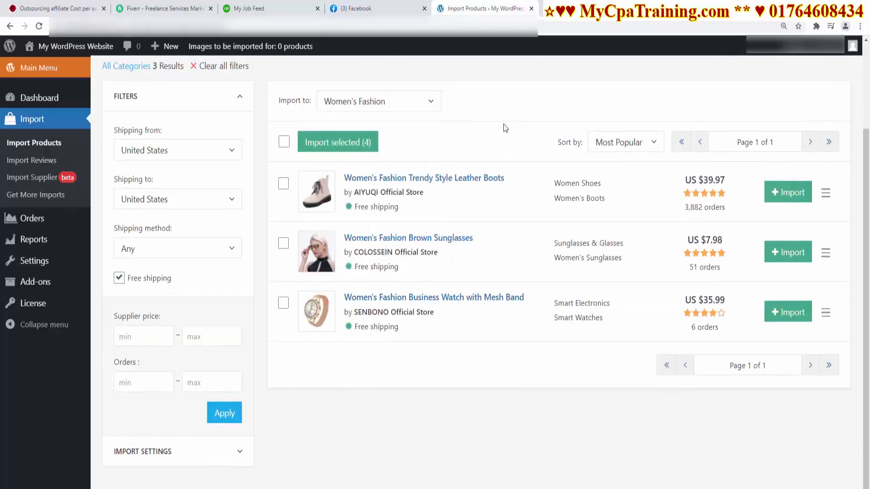
# Select the Women's Fashion Trendy Style Leather Boots, Brown Sunglasses and Business Watch with Mesh Band, and import them
pyautogui.scroll(2, 446, 181)
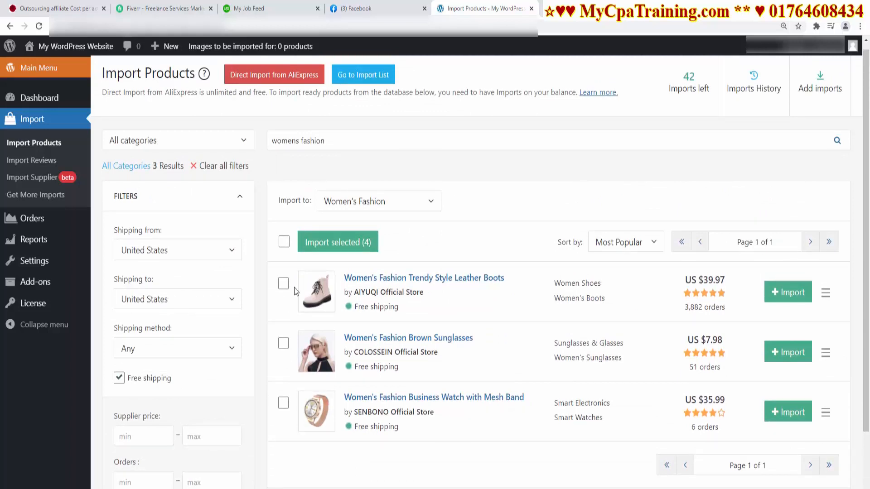
pyautogui.click(284, 283)
pyautogui.click(283, 343)
pyautogui.click(283, 402)
pyautogui.click(350, 243)
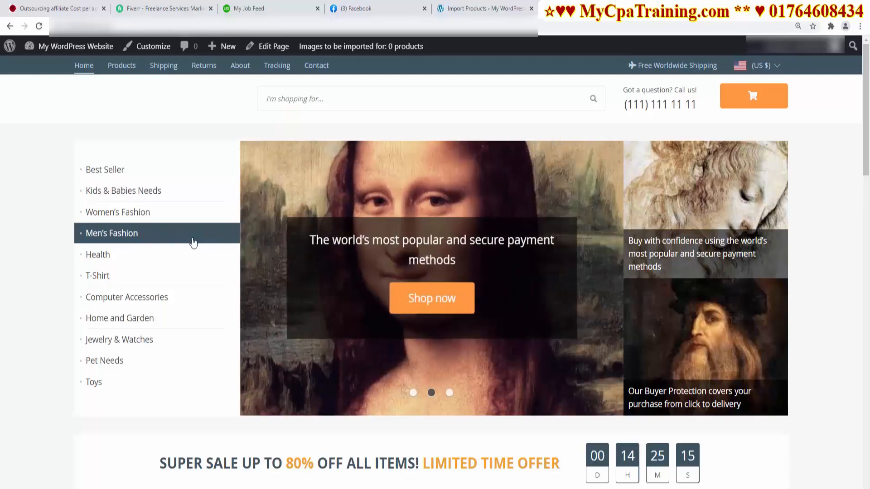
# Return to the Import Products page and search the importable products for "mens fashion"
pyautogui.click(492, 7)
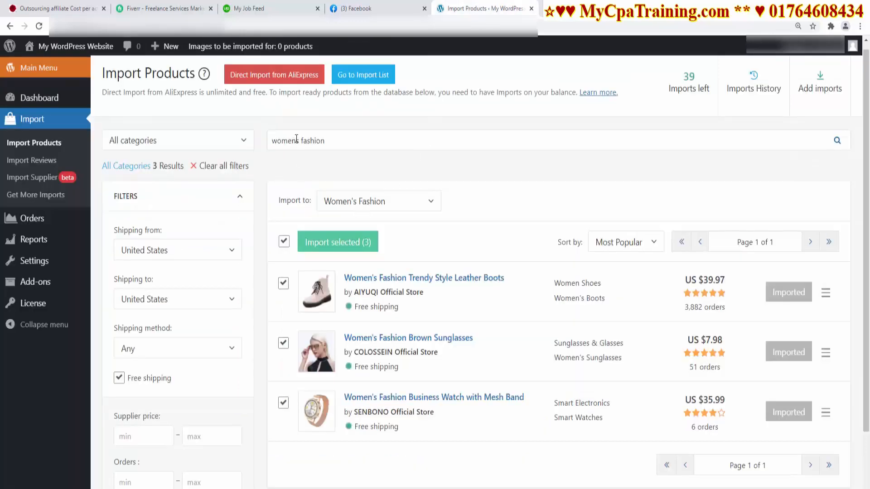
pyautogui.click(282, 142)
pyautogui.press('BackSpace')
pyautogui.press('BackSpace')
pyautogui.click(374, 140)
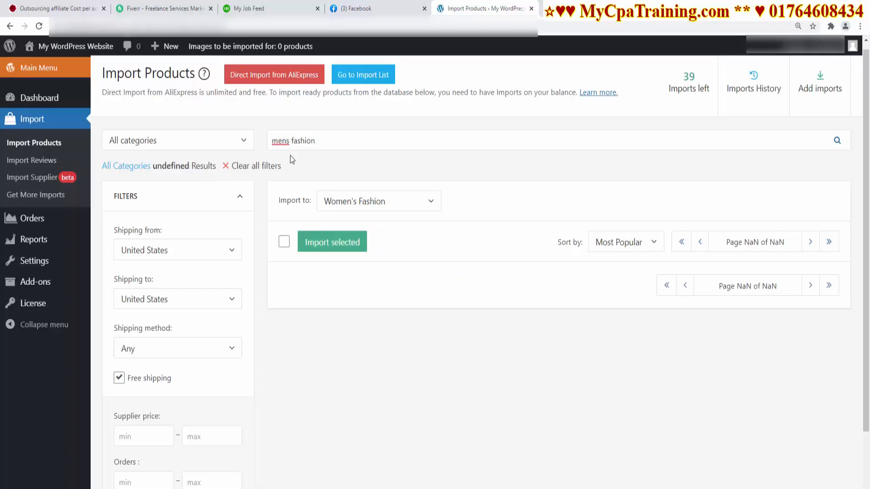
# Look at the direct AliExpress import page, and check the products in the storefront's T-Shirt category
pyautogui.click(279, 77)
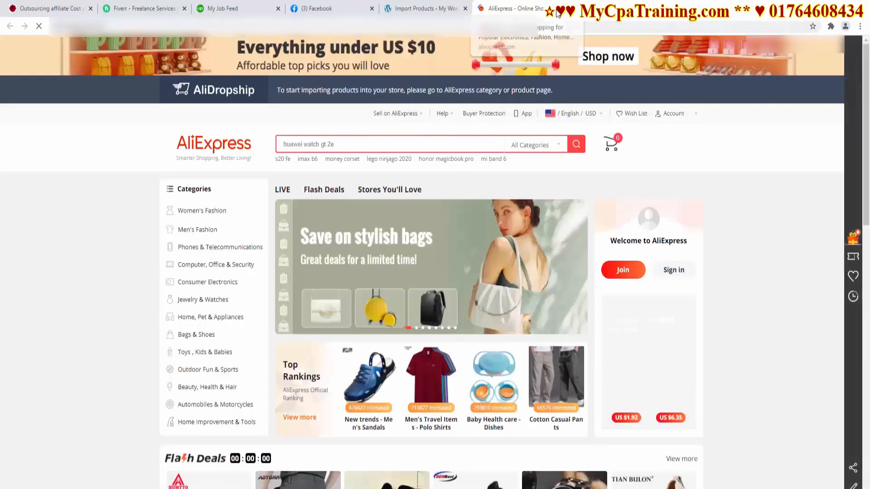
pyautogui.click(559, 9)
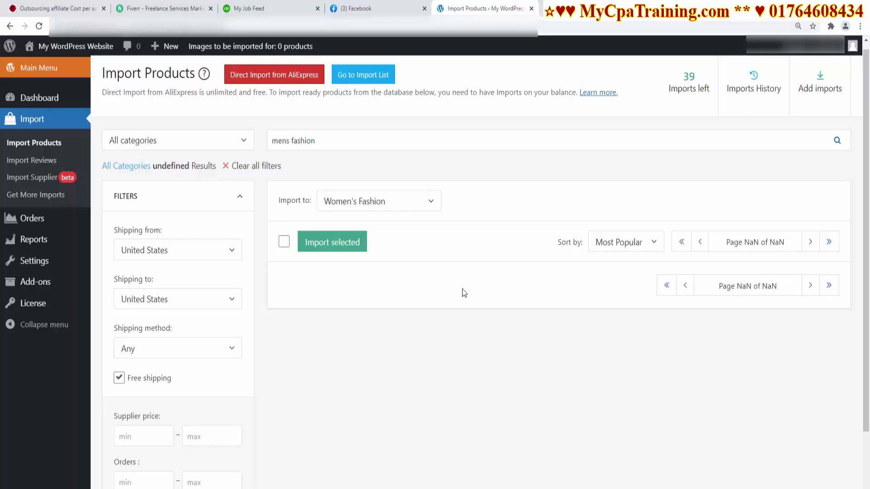
pyautogui.click(597, 5)
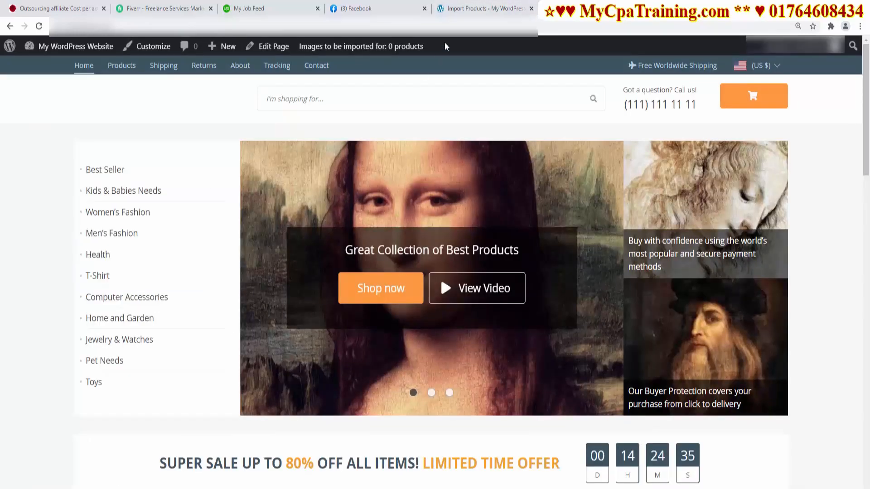
pyautogui.click(116, 286)
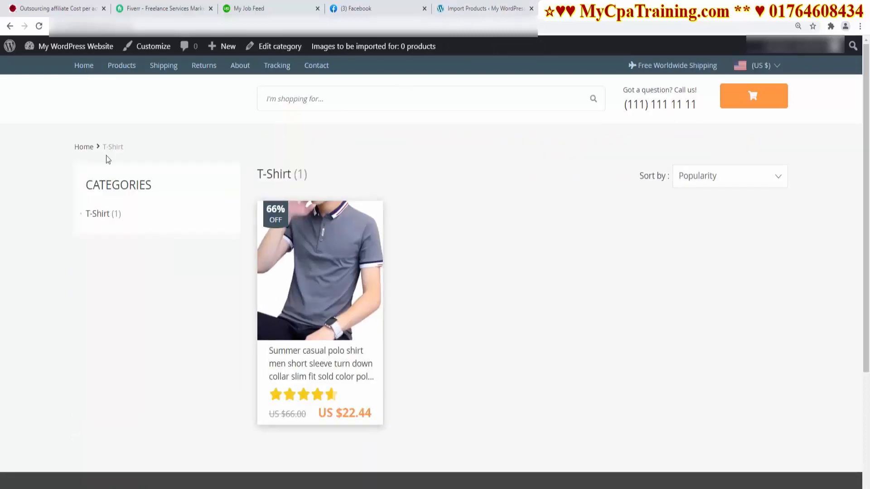
pyautogui.click(84, 68)
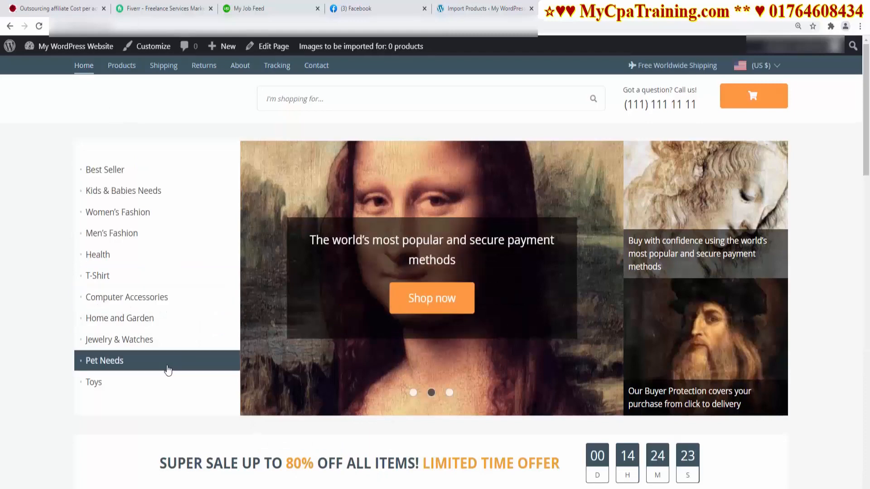
# Return to the Import Products page, search the importable products for "computer" and review the results
pyautogui.click(459, 8)
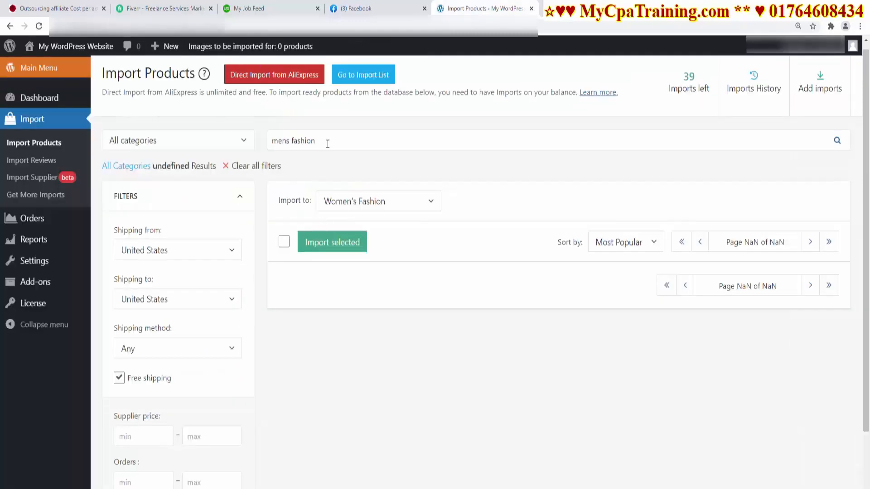
pyautogui.moveTo(328, 144); pyautogui.dragTo(229, 151)
pyautogui.write('com')
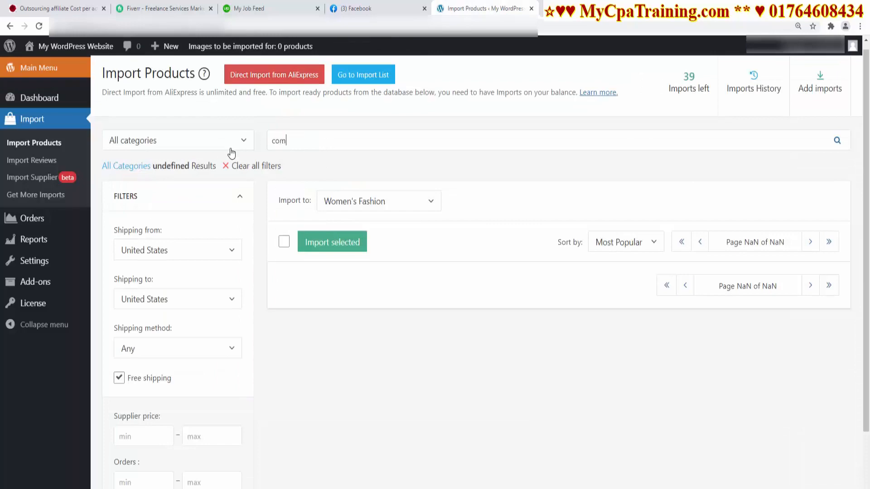
pyautogui.write('puter a')
pyautogui.press('BackSpace')
pyautogui.press('BackSpace')
pyautogui.press('BackSpace')
pyautogui.scroll(-10, 442, 363)
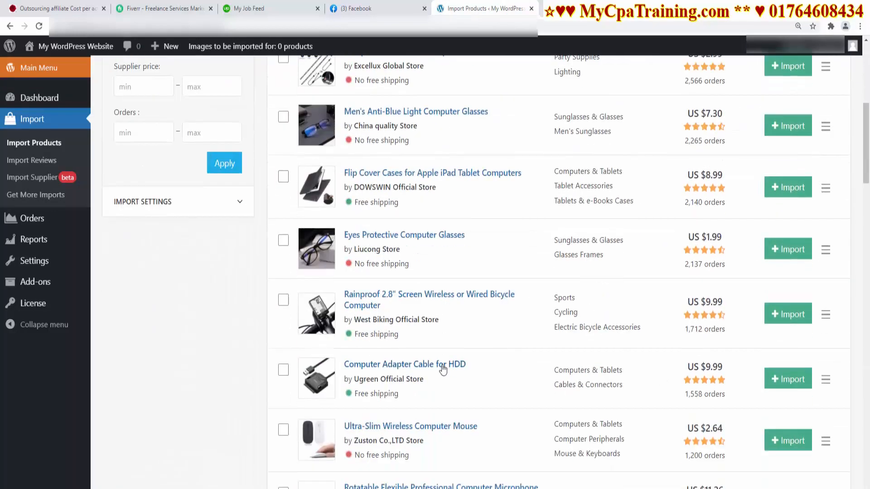
pyautogui.scroll(-12, 442, 368)
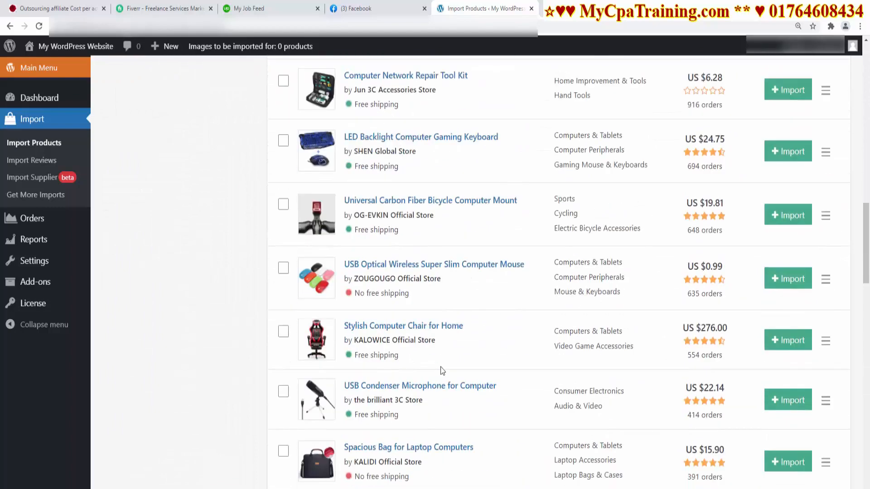
pyautogui.scroll(15, 440, 368)
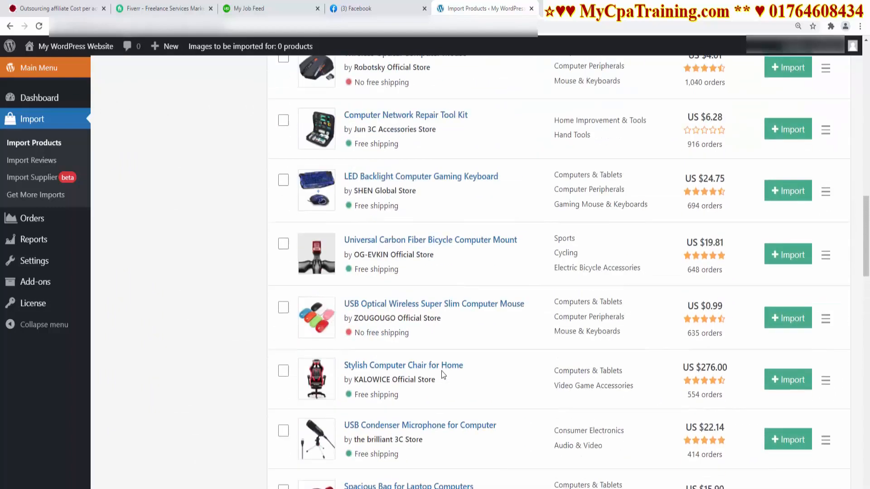
pyautogui.scroll(6, 441, 370)
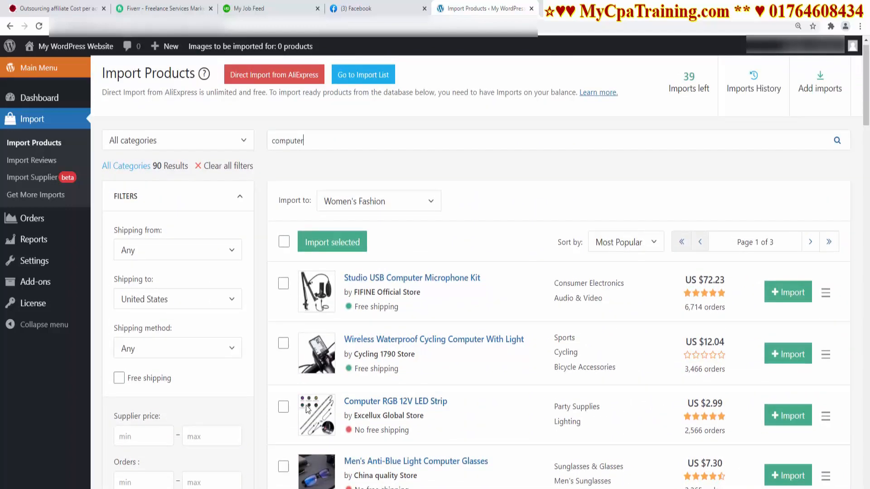
# Select and import the Studio USB microphone kit, waterproof cycling computer, protective glasses, rainproof bicycle computer, flexible microphone, optical mouse, computer chair and USB condenser microphone
pyautogui.click(283, 343)
pyautogui.click(283, 284)
pyautogui.scroll(-2, 488, 368)
pyautogui.click(284, 244)
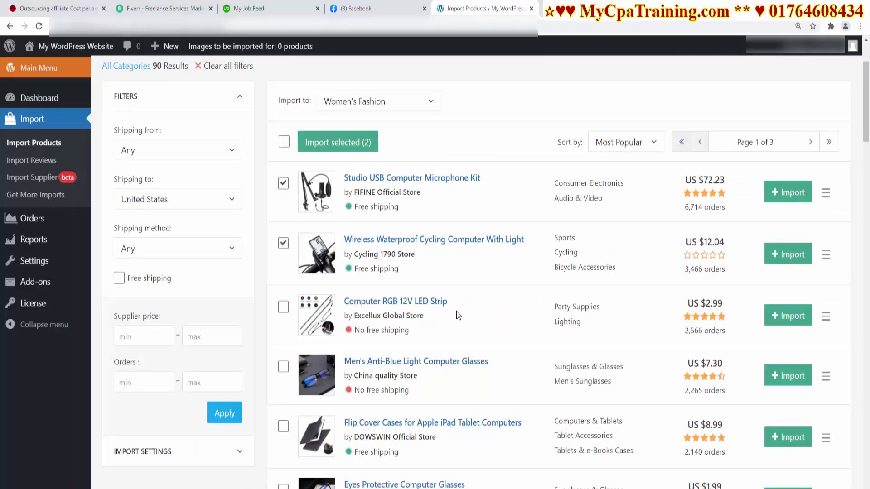
pyautogui.scroll(-3, 456, 311)
pyautogui.scroll(-3, 458, 312)
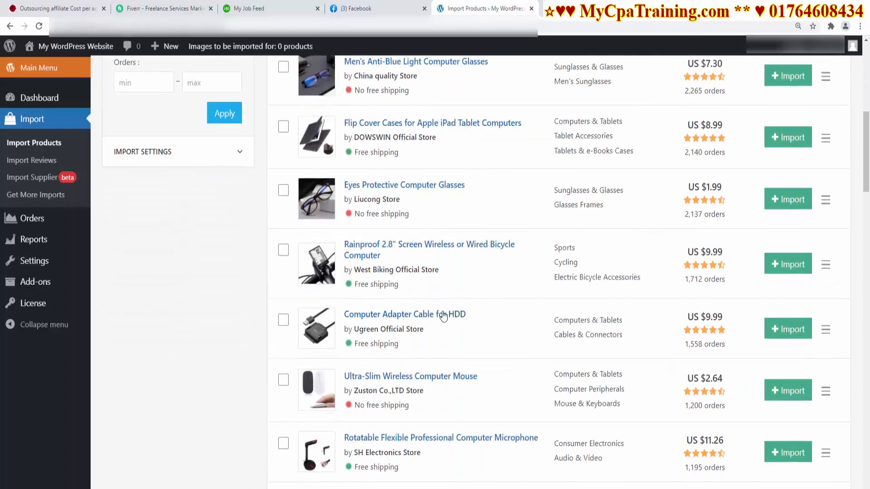
pyautogui.scroll(-5, 510, 369)
pyautogui.scroll(1, 509, 374)
pyautogui.scroll(10, 508, 372)
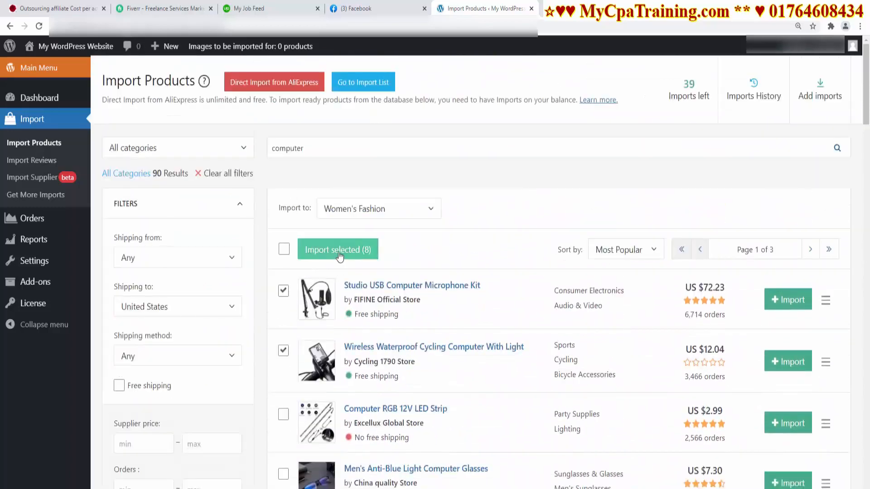
pyautogui.click(340, 257)
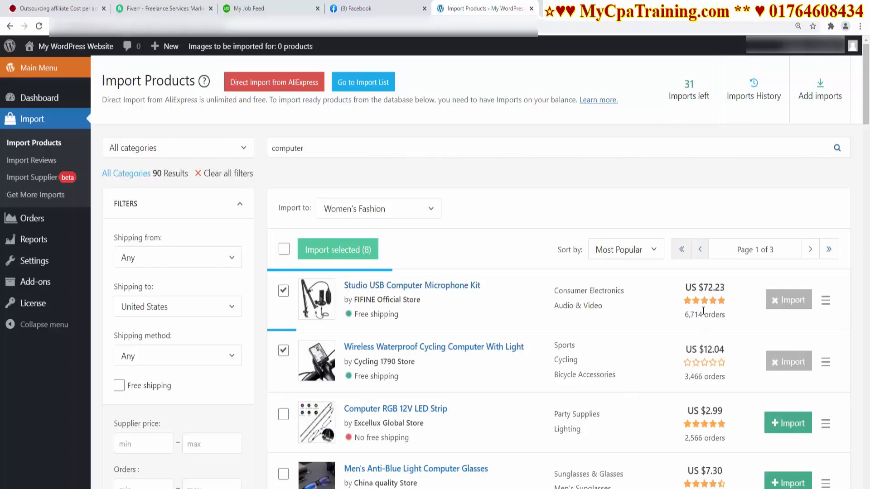
# Examine the import progress of the selected computer products and the available shipping-origin filter options
pyautogui.scroll(-12, 696, 311)
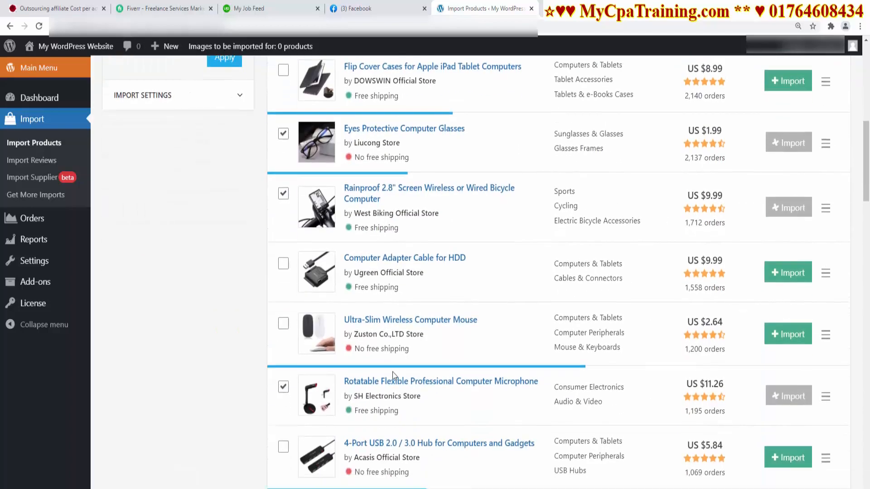
pyautogui.scroll(3, 540, 387)
pyautogui.scroll(11, 538, 385)
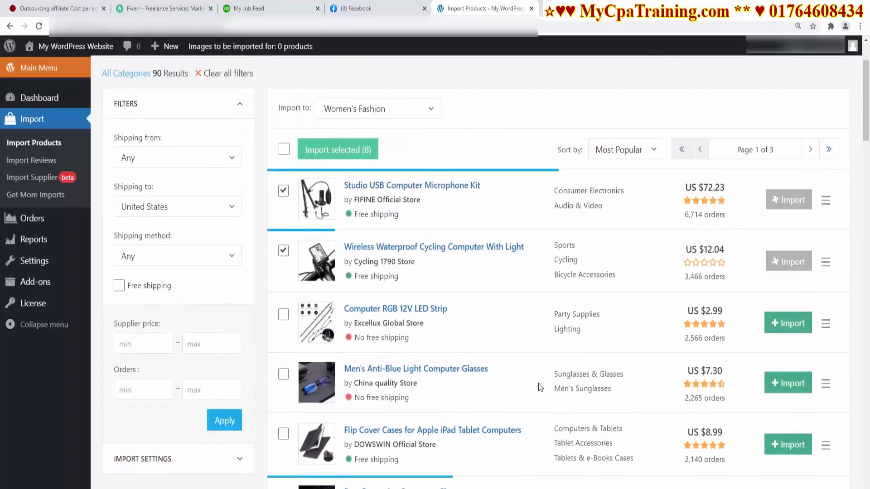
pyautogui.scroll(-9, 536, 385)
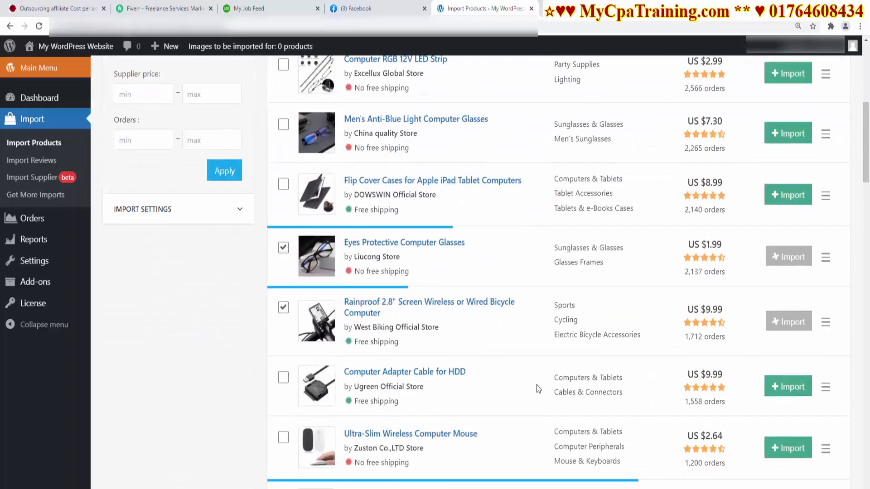
pyautogui.scroll(5, 537, 385)
pyautogui.scroll(3, 521, 450)
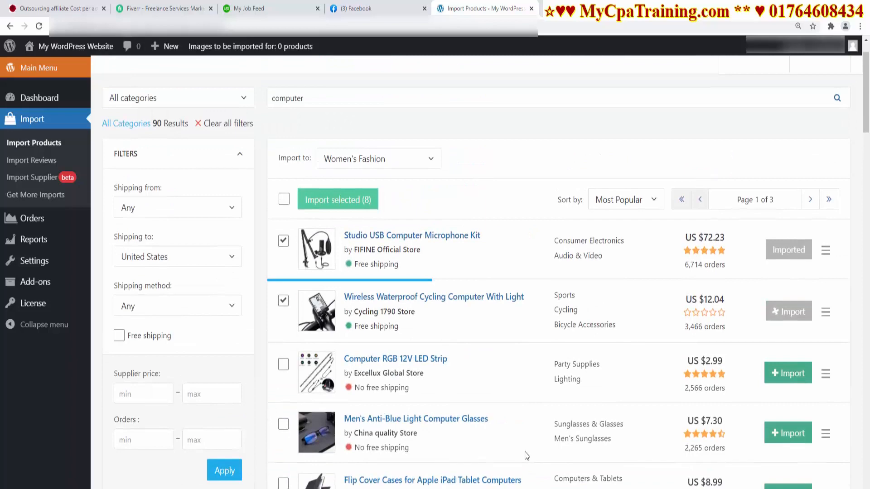
pyautogui.scroll(-2, 525, 455)
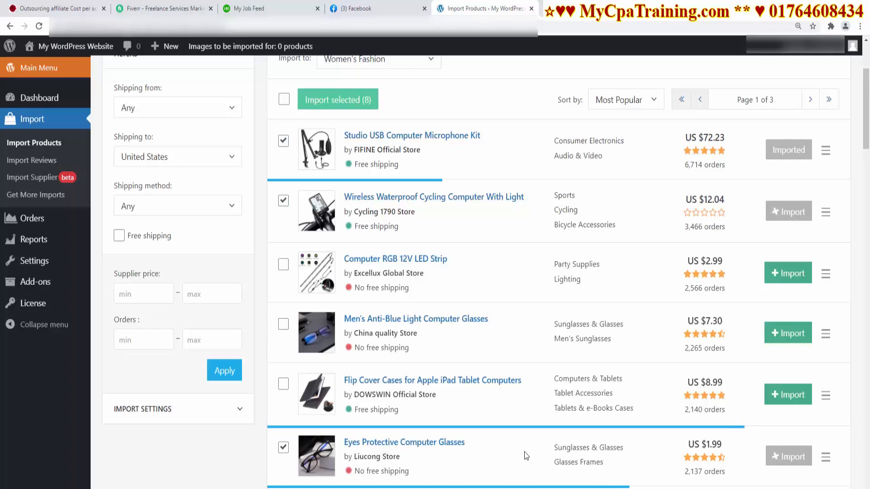
pyautogui.scroll(3, 523, 452)
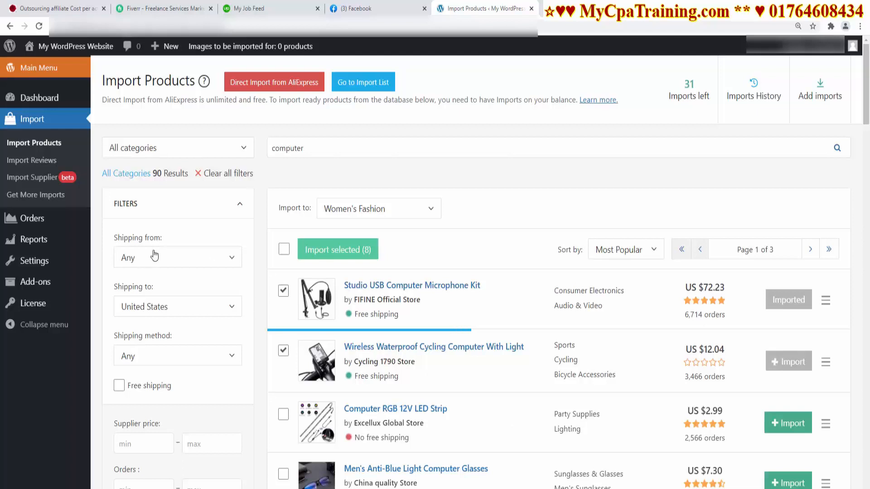
pyautogui.click(229, 262)
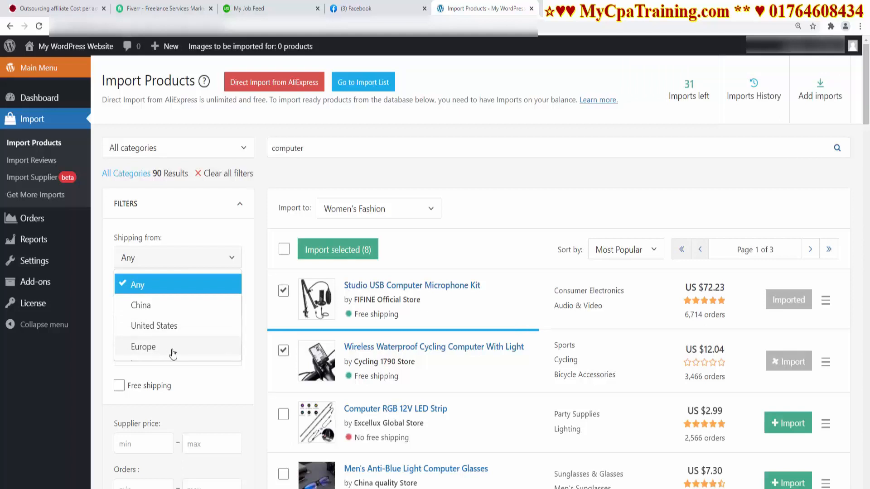
pyautogui.click(253, 307)
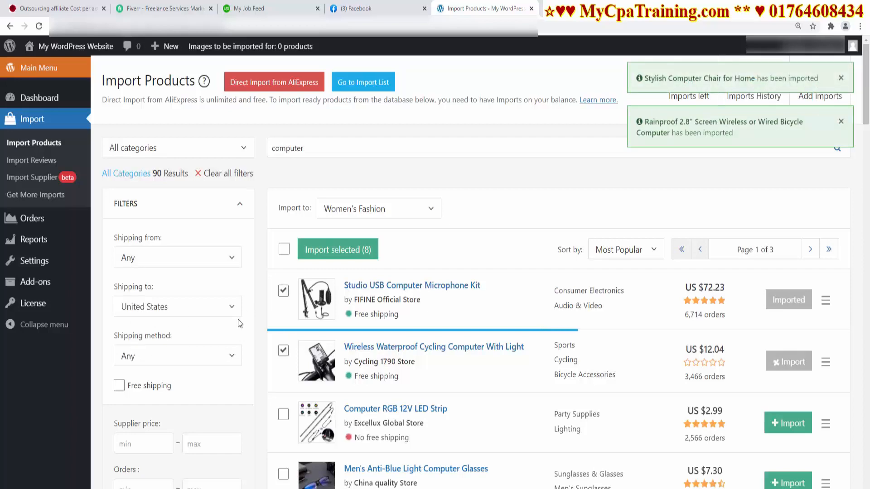
pyautogui.scroll(-15, 441, 410)
pyautogui.scroll(-9, 444, 415)
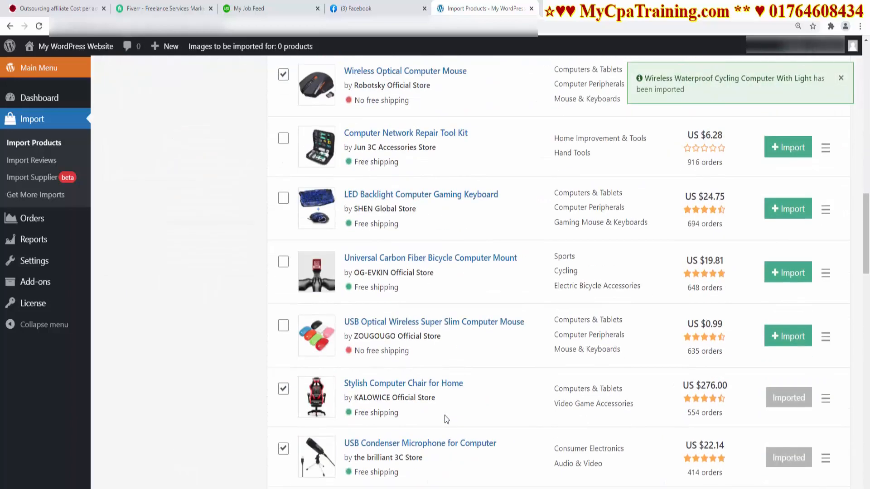
pyautogui.scroll(20, 444, 416)
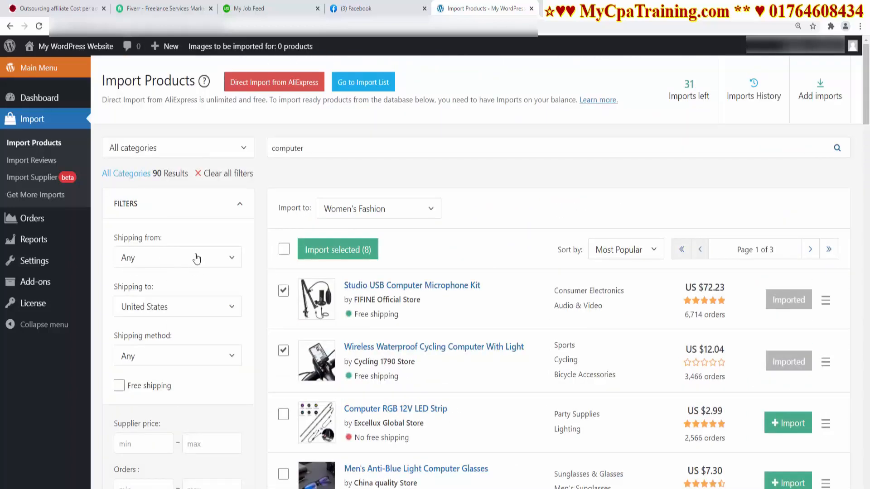
# Filter the computer products to those shipping from the United States and check the storefront's category list
pyautogui.click(230, 259)
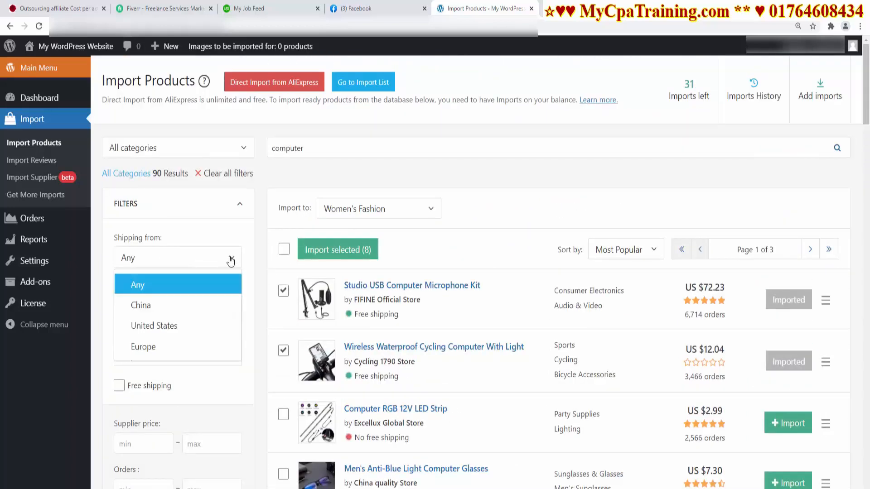
pyautogui.click(162, 330)
pyautogui.click(598, 6)
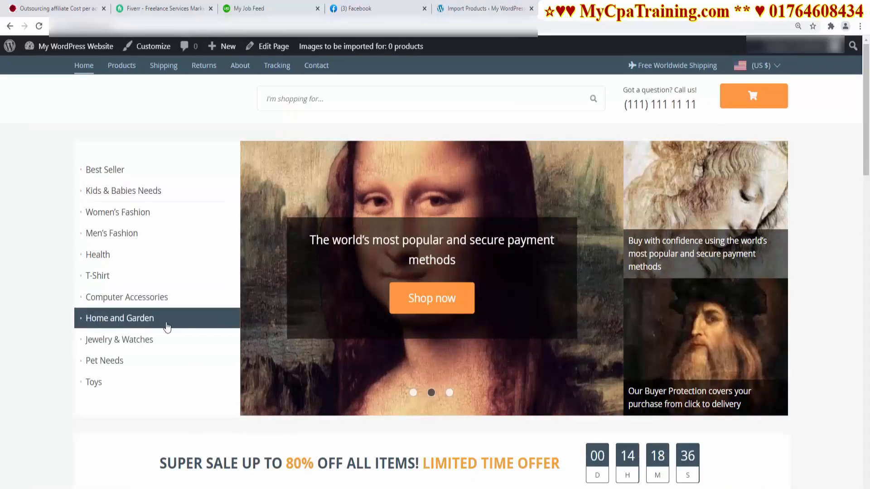
pyautogui.click(481, 8)
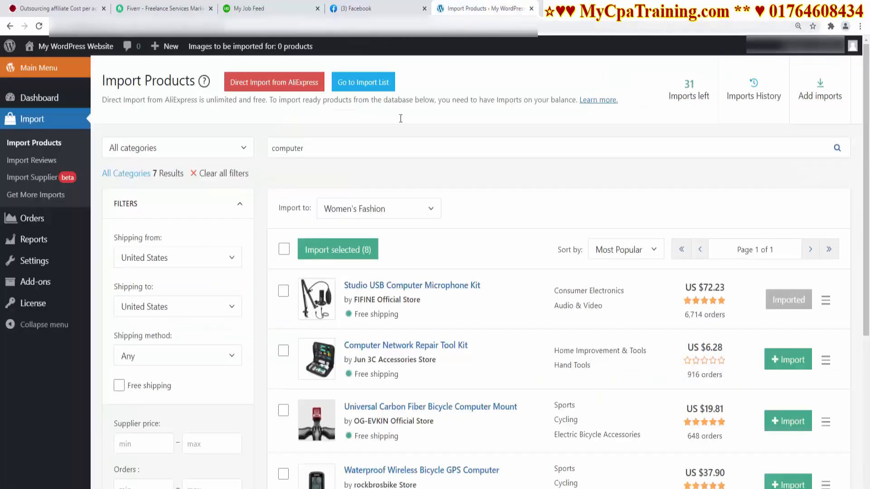
# Try to search the importable products for "home and garden" and look at the destination categories
pyautogui.doubleClick(313, 151)
pyautogui.write('home and garden')
pyautogui.press('Return')
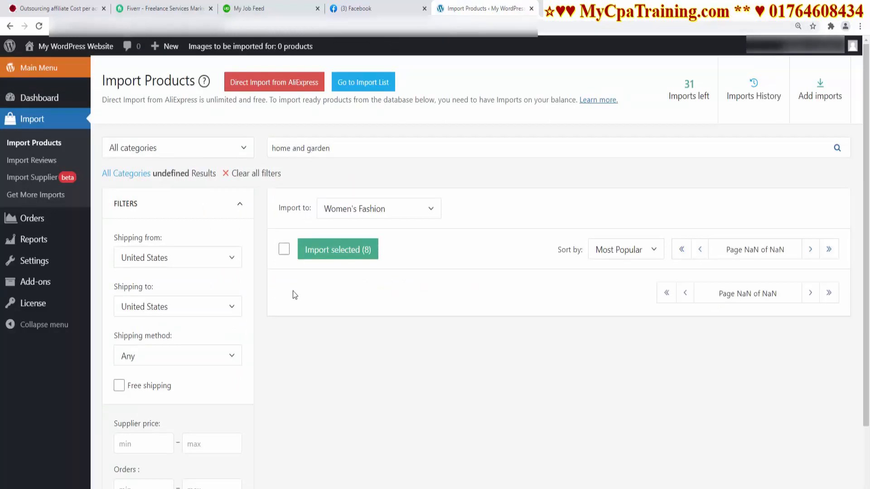
pyautogui.click(414, 216)
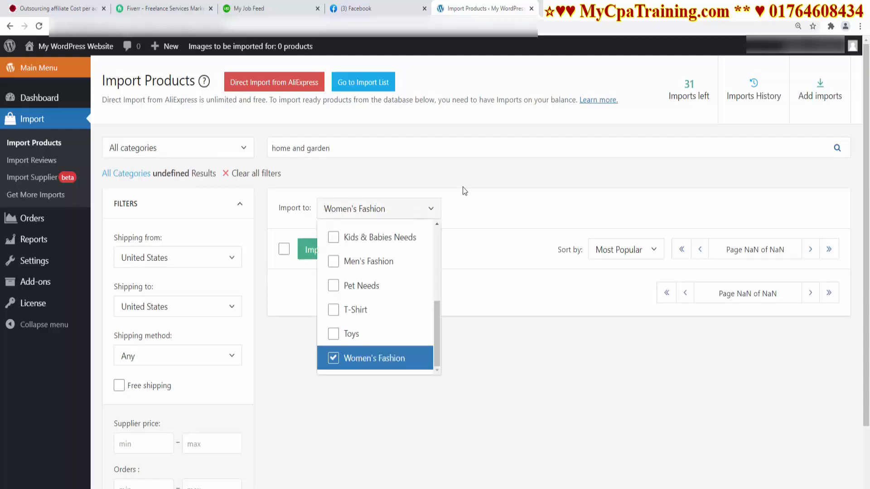
pyautogui.click(336, 166)
# Shorten the product search to "garden" and review the results
pyautogui.moveTo(306, 150); pyautogui.dragTo(207, 155)
pyautogui.press('BackSpace')
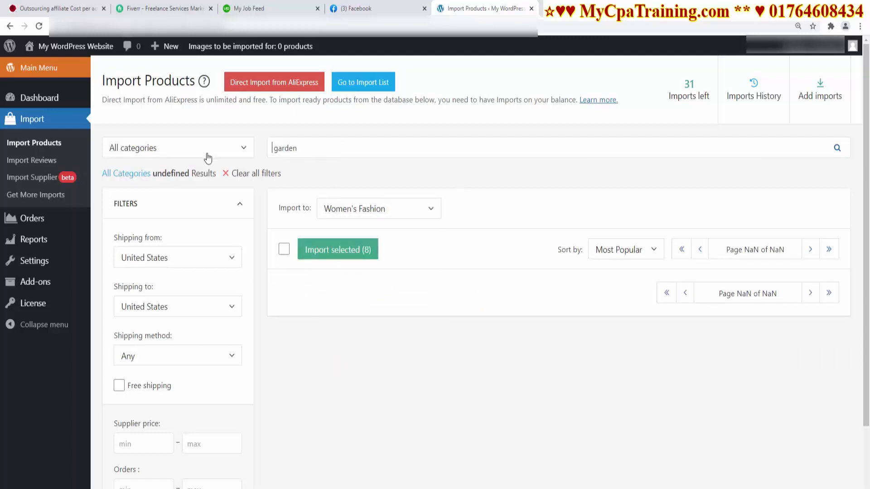
pyautogui.press('Delete')
pyautogui.press('Return')
pyautogui.scroll(-5, 431, 271)
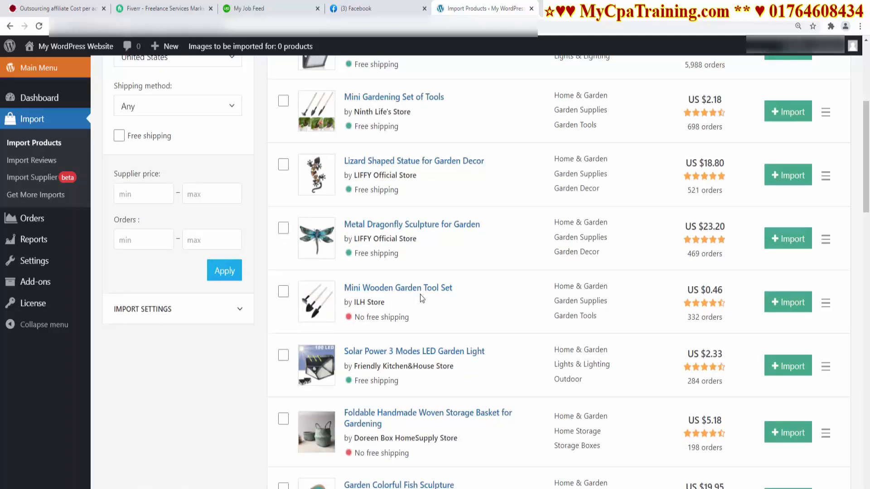
pyautogui.scroll(5, 422, 297)
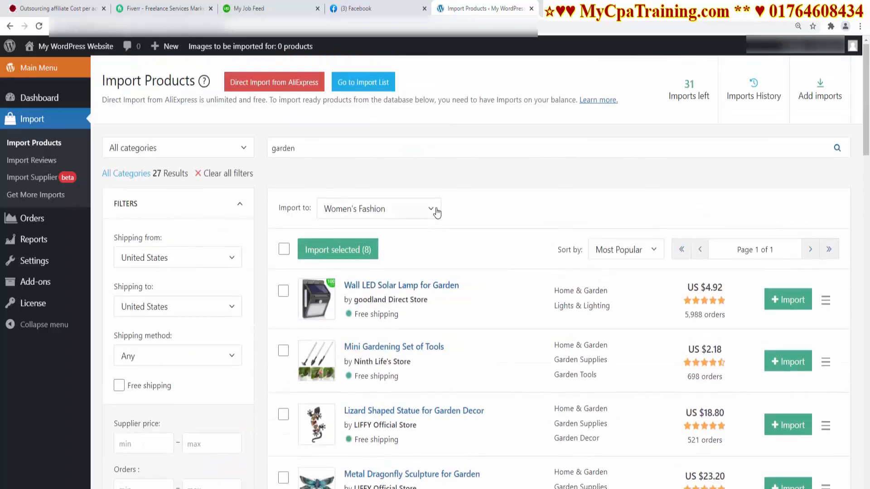
# Set the destination category for the imports to Home and Garden instead of Women's Fashion
pyautogui.click(430, 210)
pyautogui.scroll(-1, 378, 254)
pyautogui.click(376, 311)
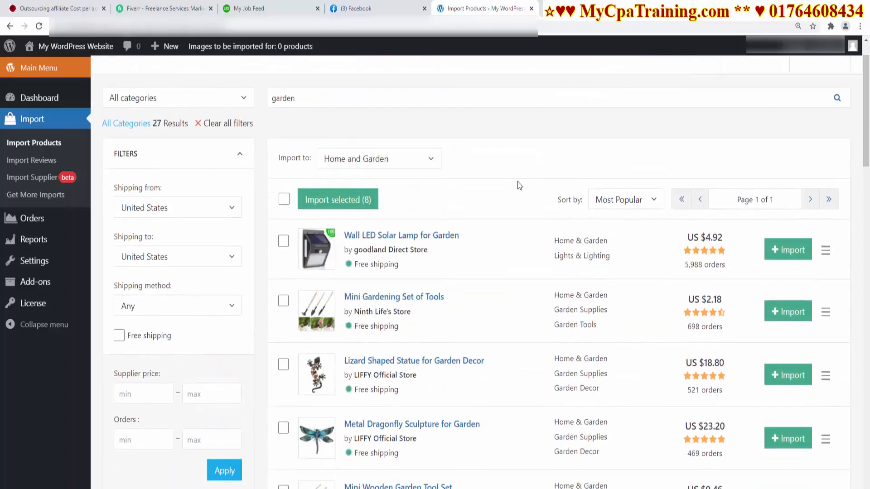
# Select and import the fish sculpture, 3-mode solar garden light, woven storage basket, wall solar lamp, lizard statue, owl solar lamp and 100W solar panel
pyautogui.scroll(-2, 497, 361)
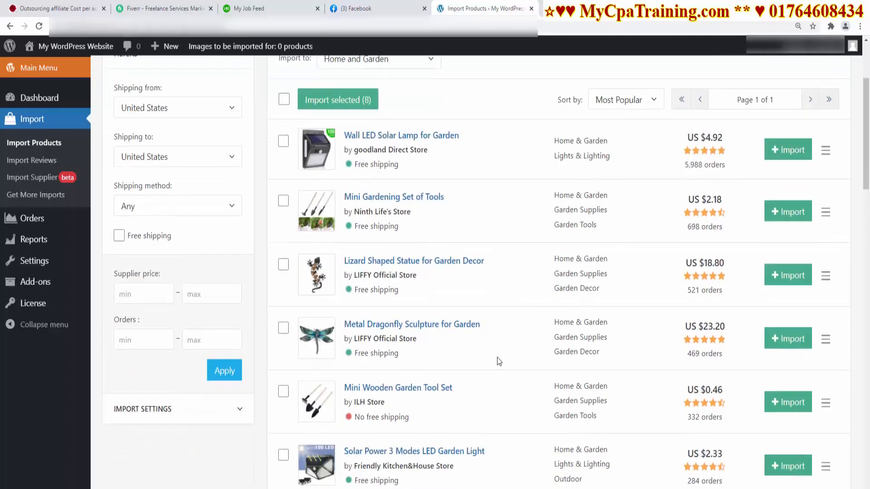
pyautogui.scroll(-5, 498, 361)
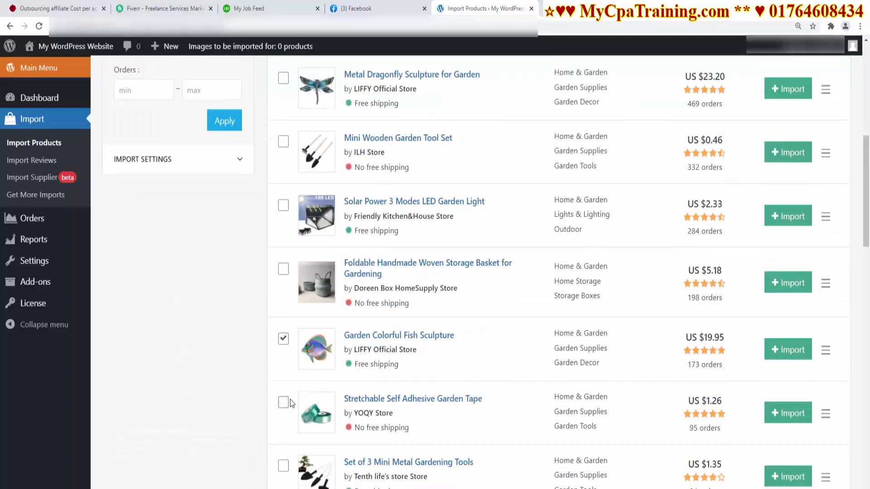
pyautogui.click(284, 206)
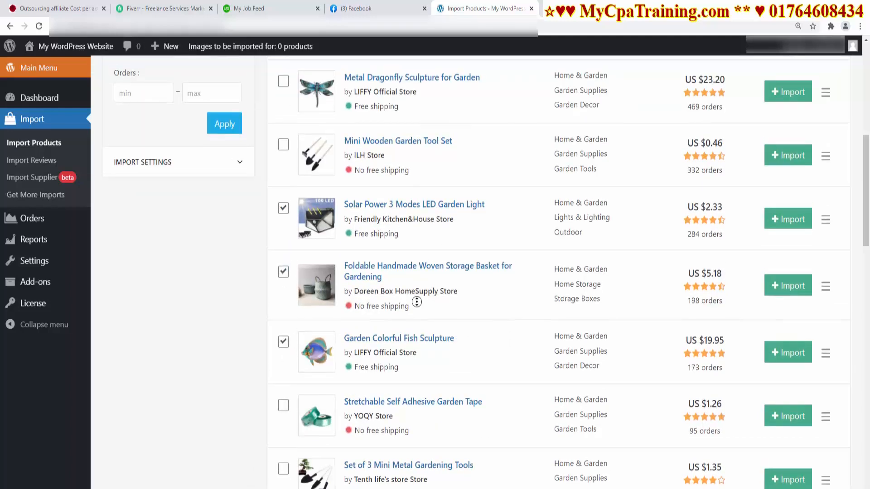
pyautogui.scroll(8, 280, 416)
pyautogui.click(284, 292)
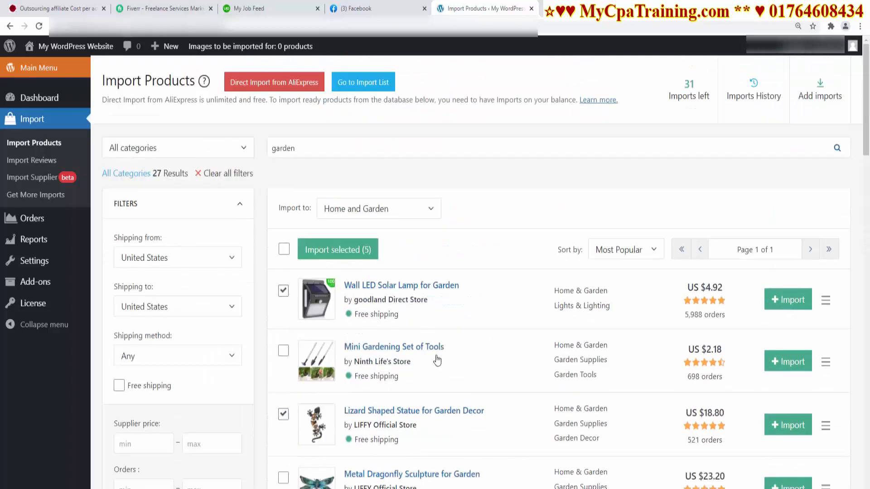
pyautogui.scroll(-15, 286, 235)
pyautogui.click(284, 171)
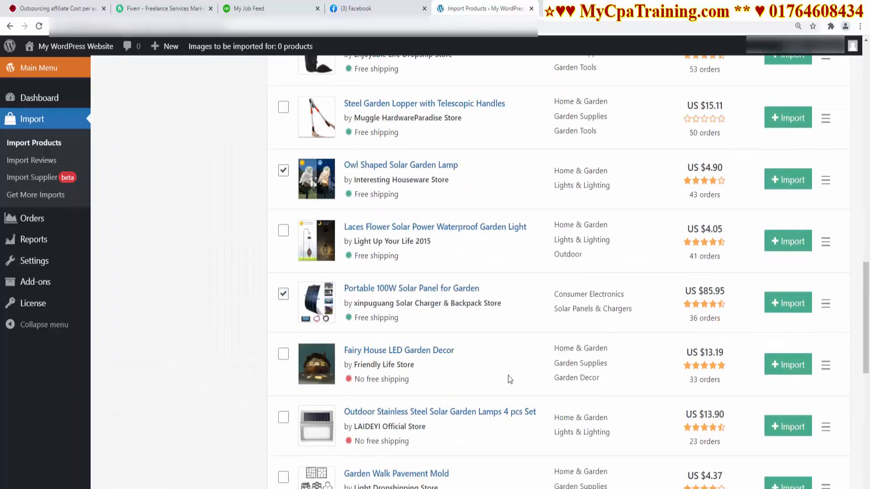
pyautogui.scroll(15, 510, 380)
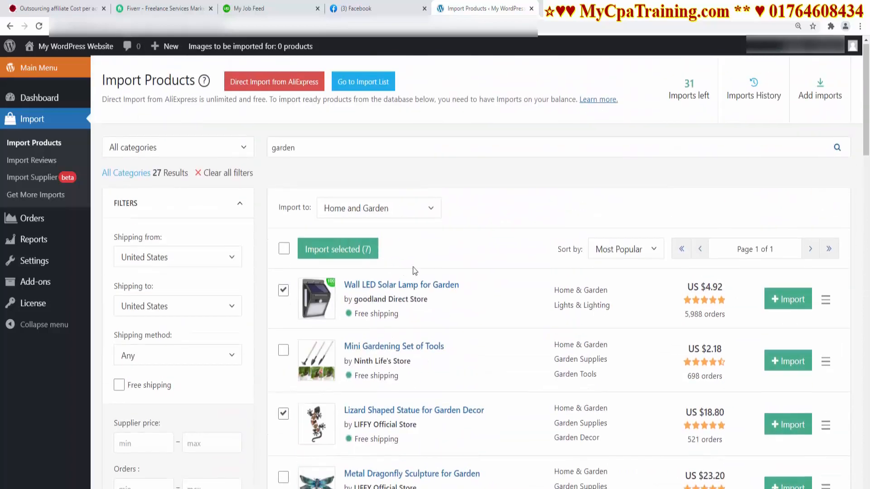
pyautogui.click(348, 254)
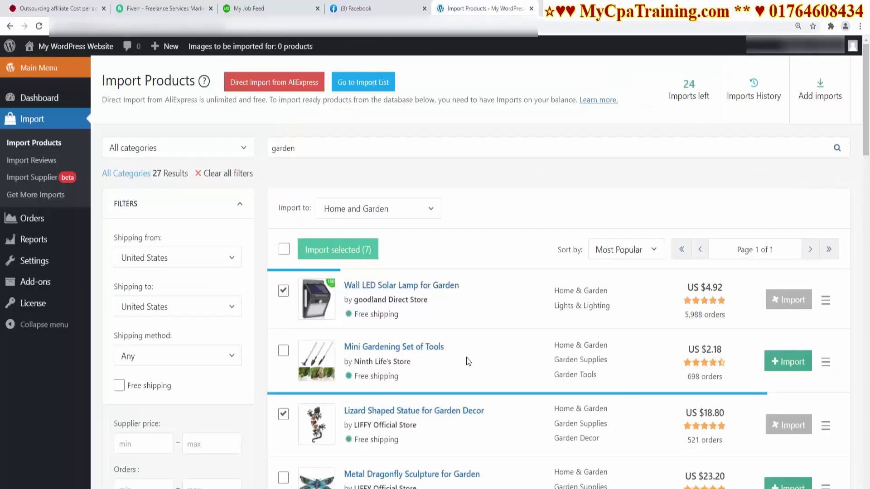
# Check the import status of the selected garden products throughout the results list
pyautogui.scroll(-3, 461, 343)
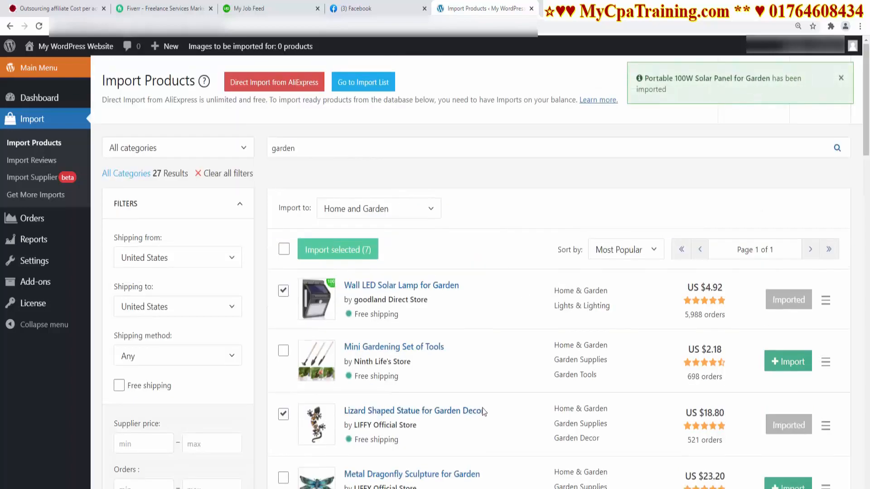
pyautogui.scroll(-5, 481, 410)
pyautogui.scroll(-18, 481, 410)
pyautogui.scroll(14, 479, 393)
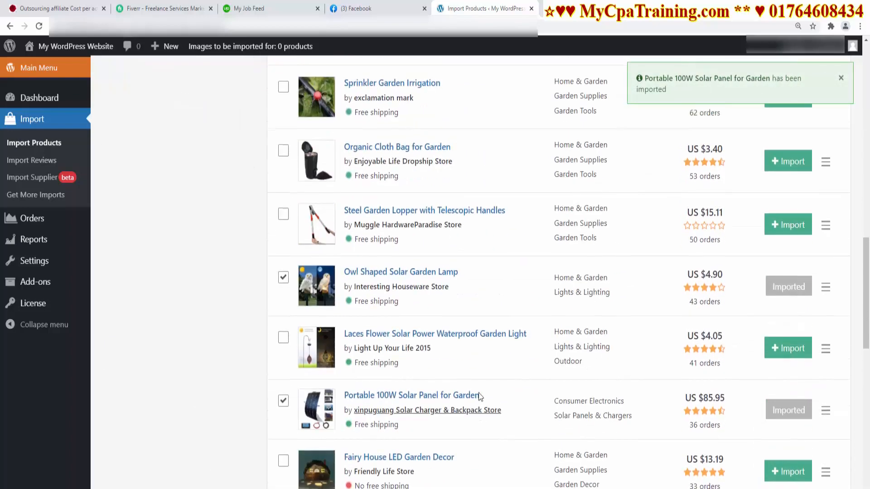
pyautogui.scroll(8, 487, 399)
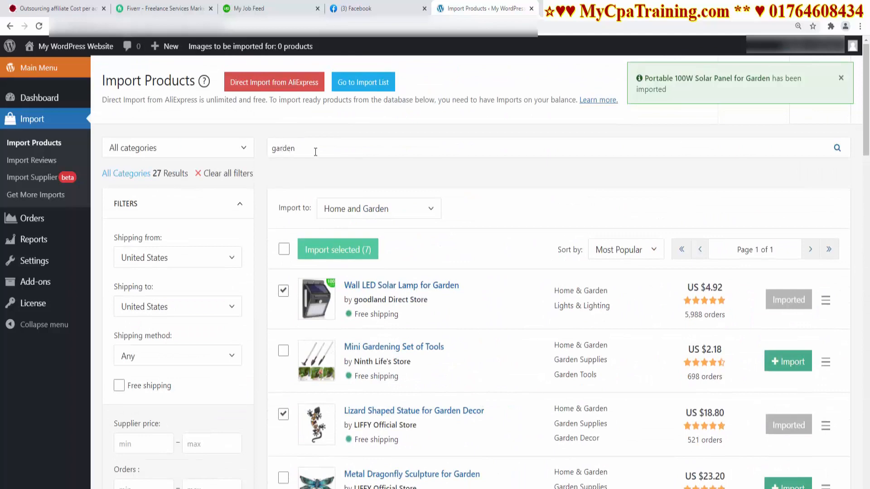
# Search the importable products for "home" and review the results
pyautogui.moveTo(315, 151); pyautogui.dragTo(266, 160)
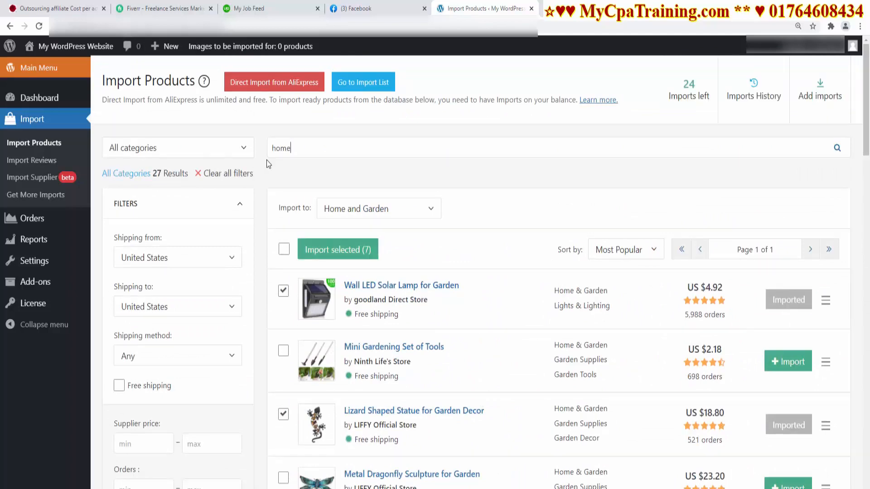
pyautogui.press('Return')
pyautogui.scroll(-12, 463, 236)
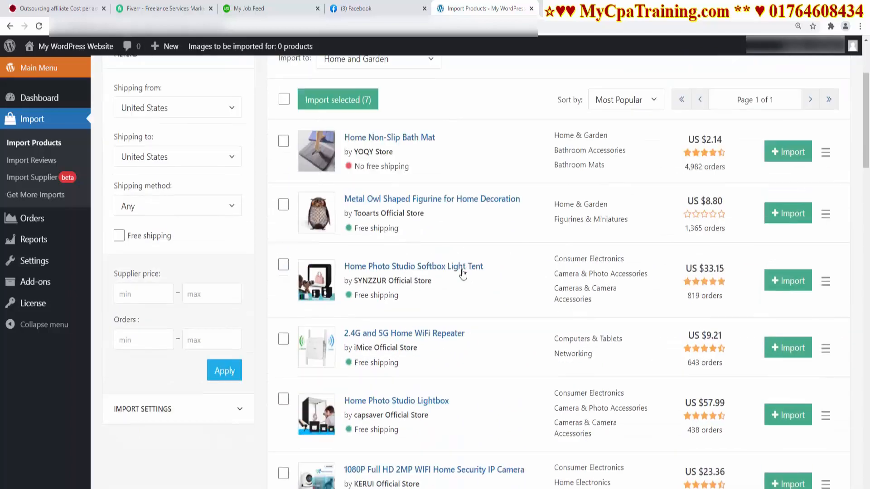
pyautogui.scroll(8, 466, 282)
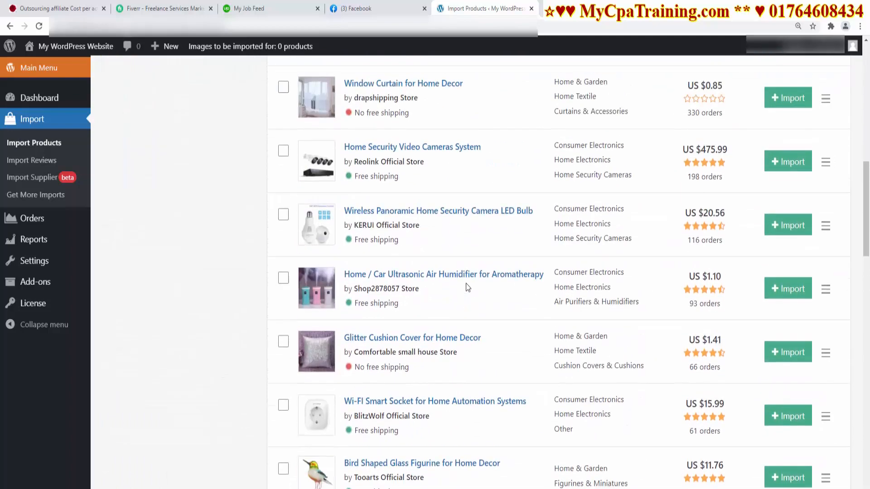
pyautogui.scroll(7, 467, 286)
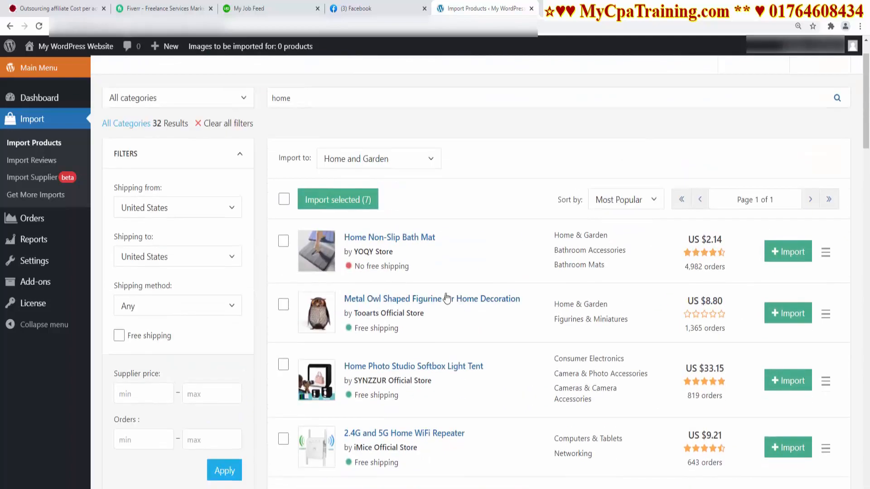
# Import the owl figurine, softbox light tent, WiFi repeater, photo studio lightbox, home security IP camera and window curtain into Home and Garden
pyautogui.scroll(-5, 285, 294)
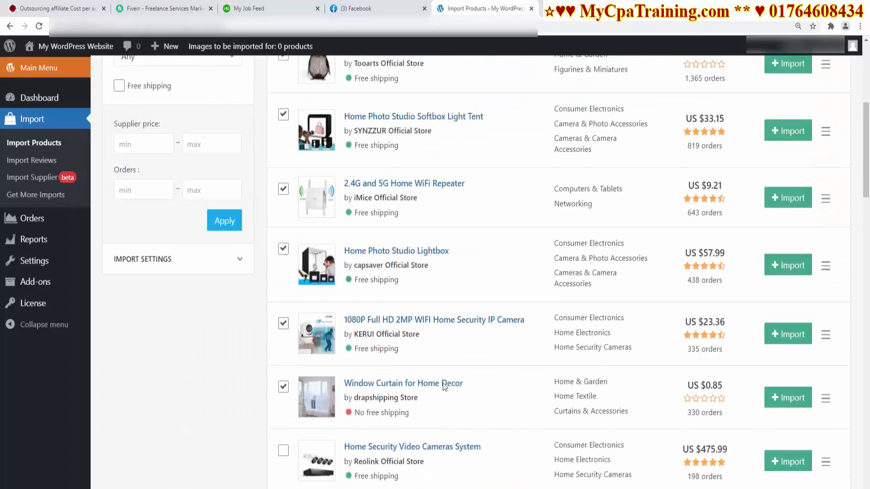
pyautogui.scroll(7, 442, 382)
pyautogui.click(420, 213)
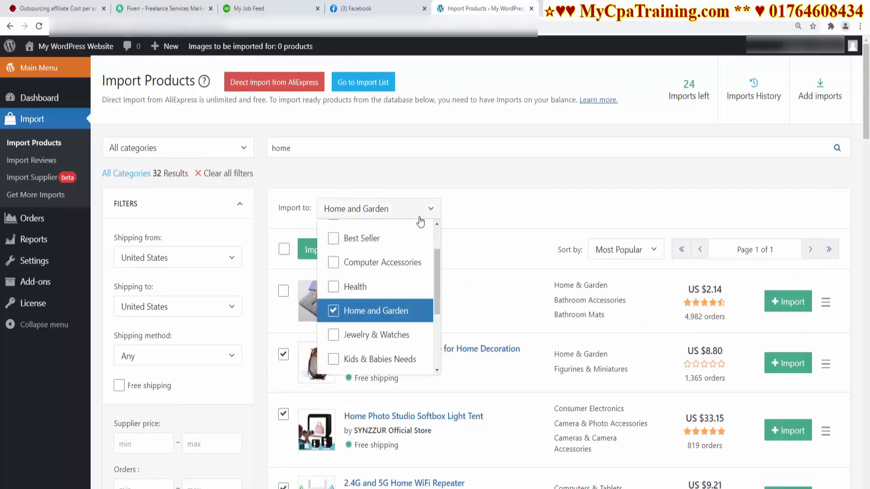
pyautogui.click(499, 216)
pyautogui.click(346, 252)
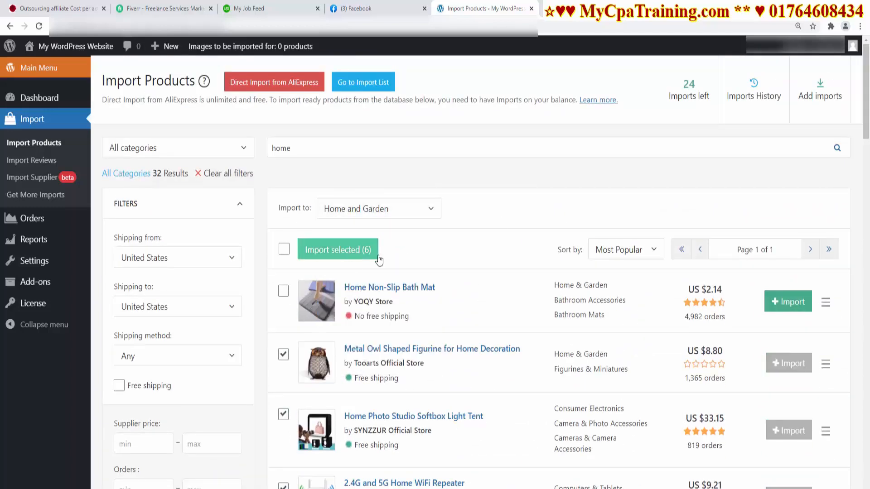
pyautogui.scroll(2, 514, 384)
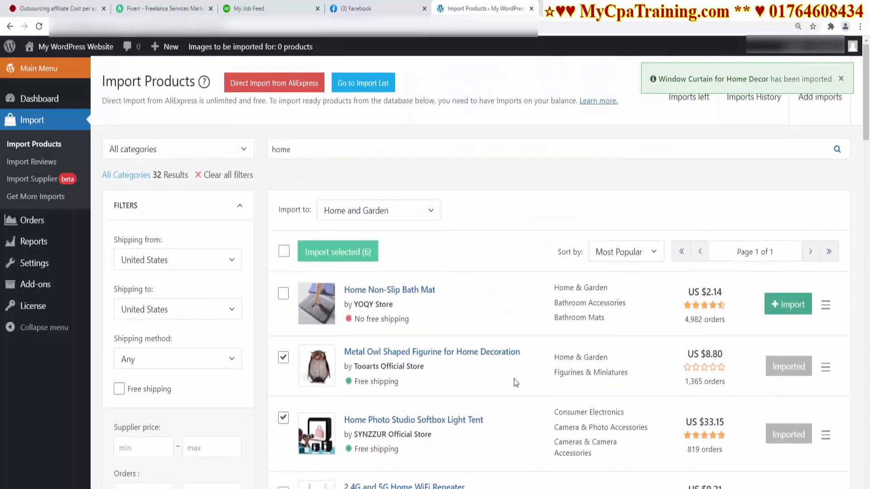
# Check the storefront's category list and search the importable products for "jewelry"
pyautogui.click(573, 8)
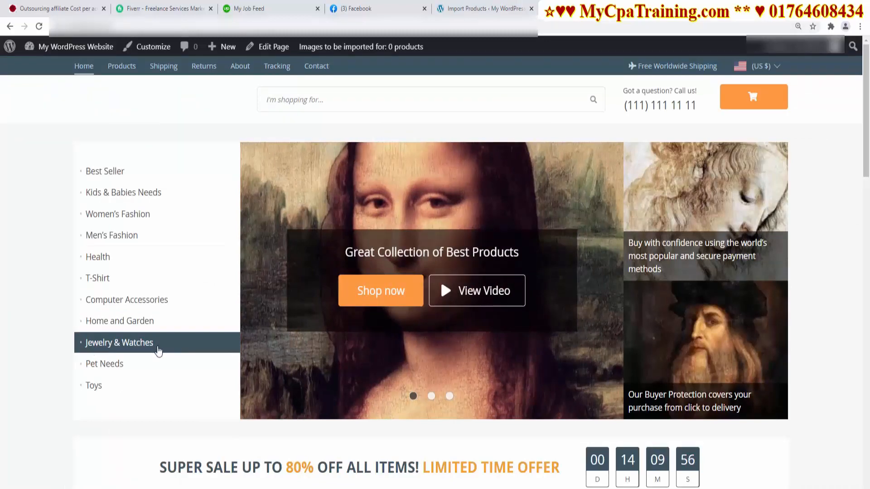
pyautogui.click(491, 6)
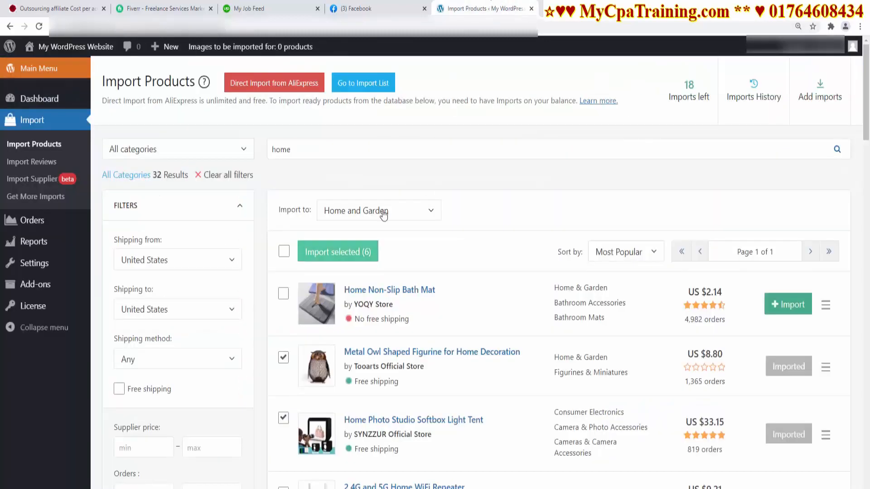
pyautogui.doubleClick(325, 154)
pyautogui.press('BackSpace')
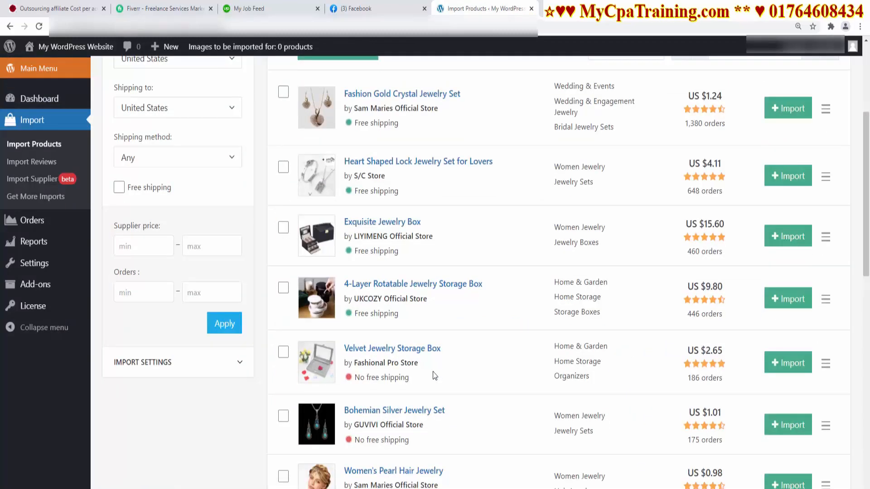
pyautogui.scroll(6, 432, 376)
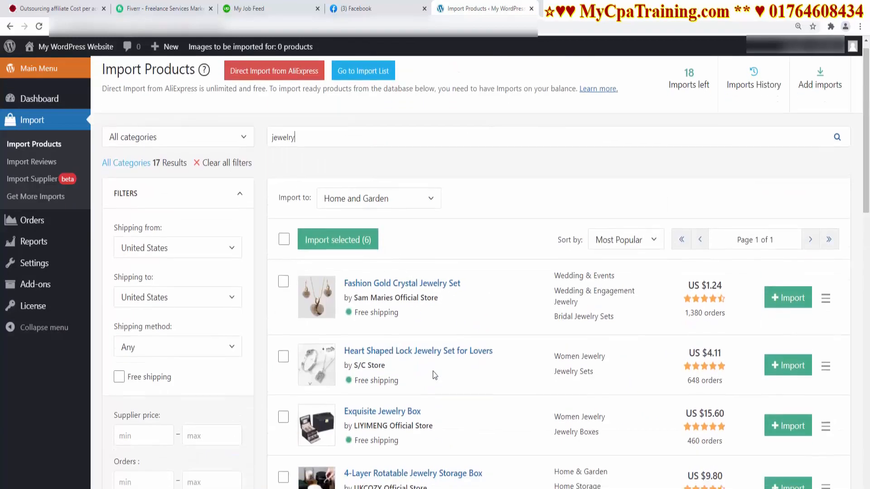
# Import the Exquisite Jewelry Box, 4-layer rotatable storage box, pearl hair jewelry and colorful jewelry sets, and check their import status
pyautogui.scroll(-3, 431, 375)
pyautogui.click(283, 143)
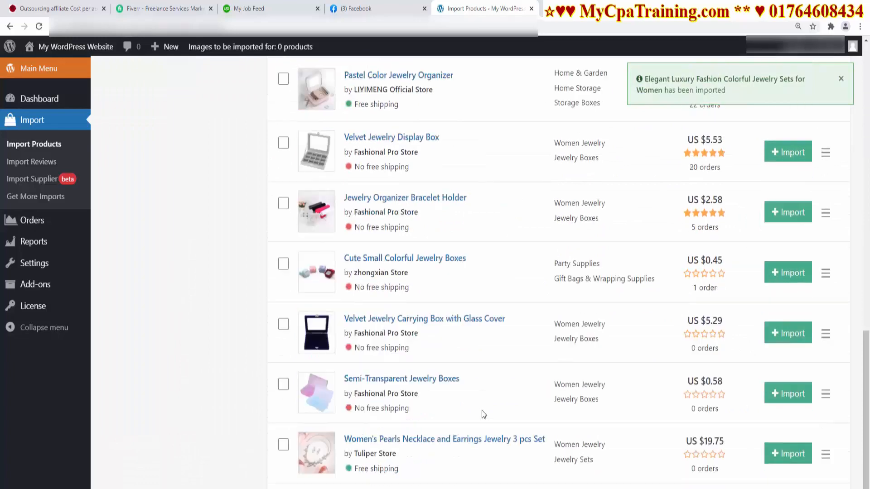
pyautogui.scroll(-1, 482, 410)
pyautogui.scroll(14, 491, 404)
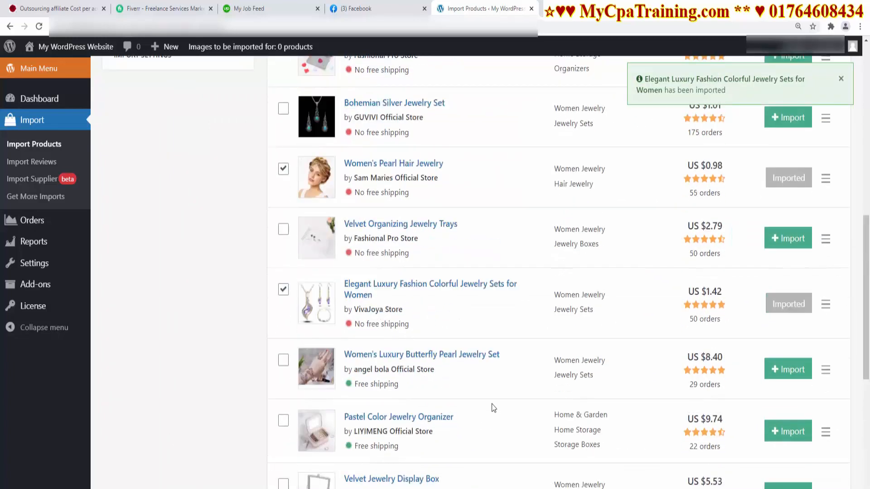
pyautogui.scroll(3, 490, 401)
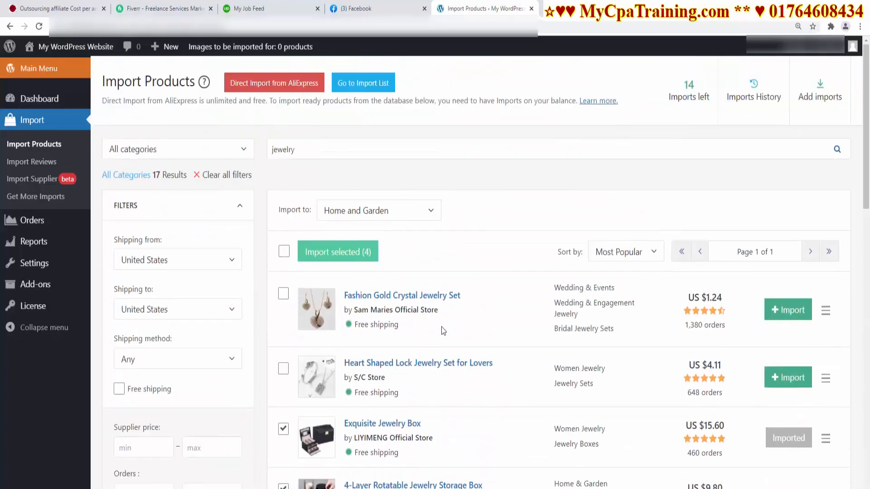
# Search the importable products for "watches", check the storefront's category list and review the results
pyautogui.moveTo(295, 149); pyautogui.dragTo(176, 172)
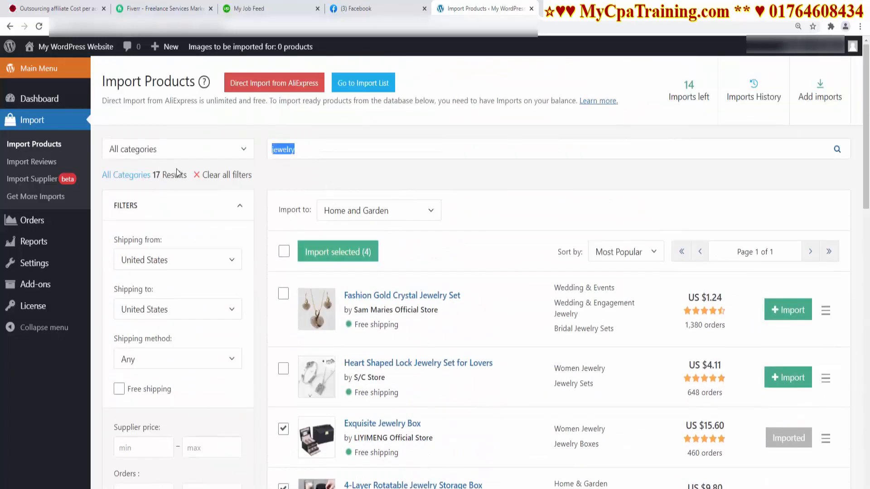
pyautogui.write('watches')
pyautogui.press('Return')
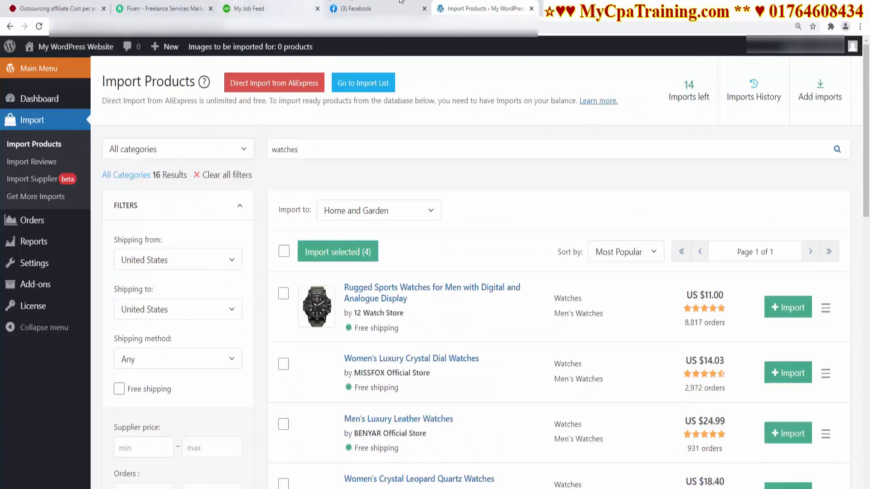
pyautogui.click(577, 7)
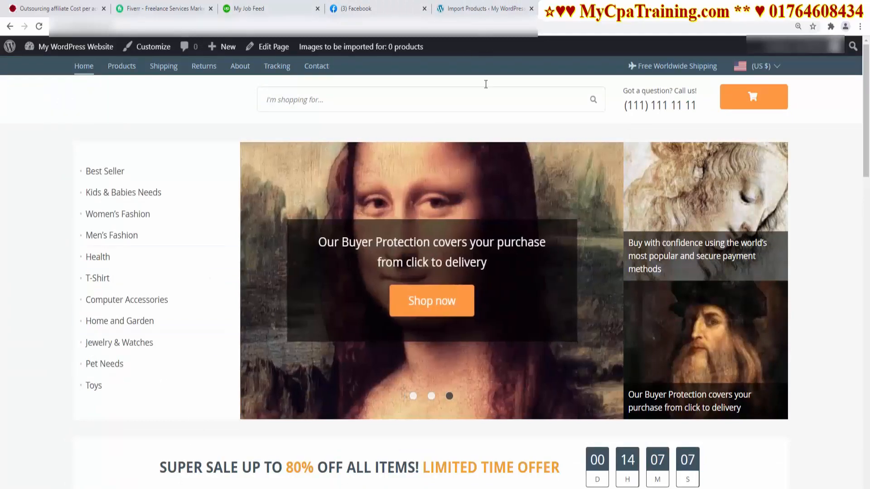
pyautogui.click(500, 8)
pyautogui.scroll(-8, 397, 383)
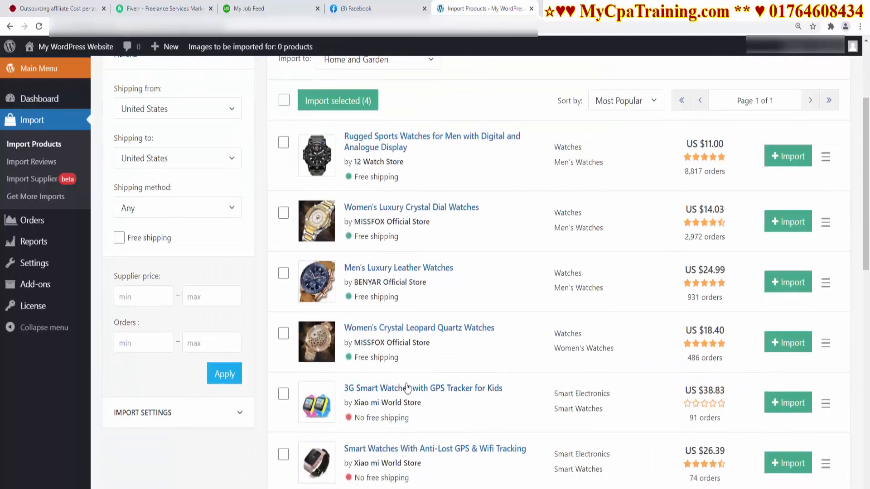
pyautogui.scroll(3, 410, 386)
pyautogui.scroll(5, 412, 384)
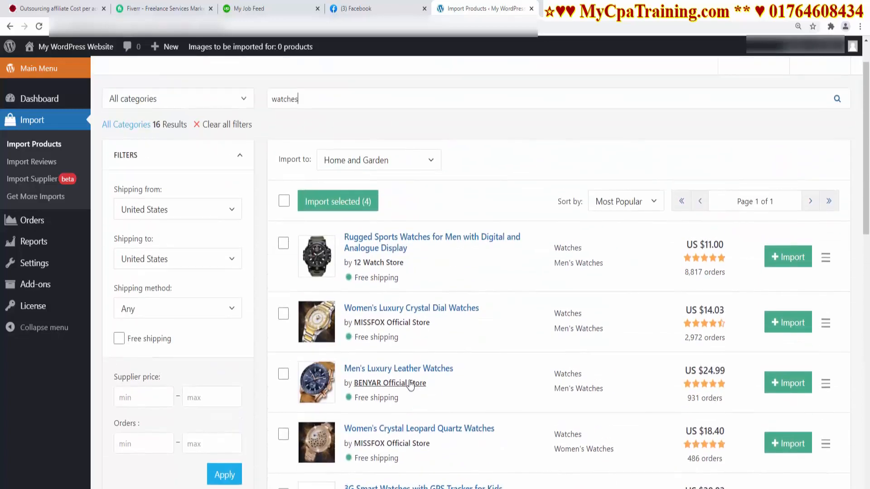
# Change the import category from Home and Garden to Jewelry & Watches
pyautogui.click(430, 162)
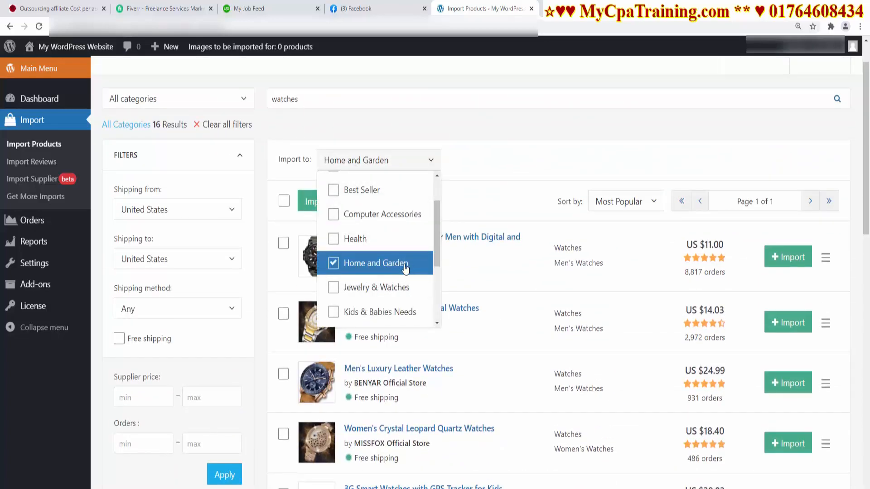
pyautogui.click(333, 263)
pyautogui.click(333, 265)
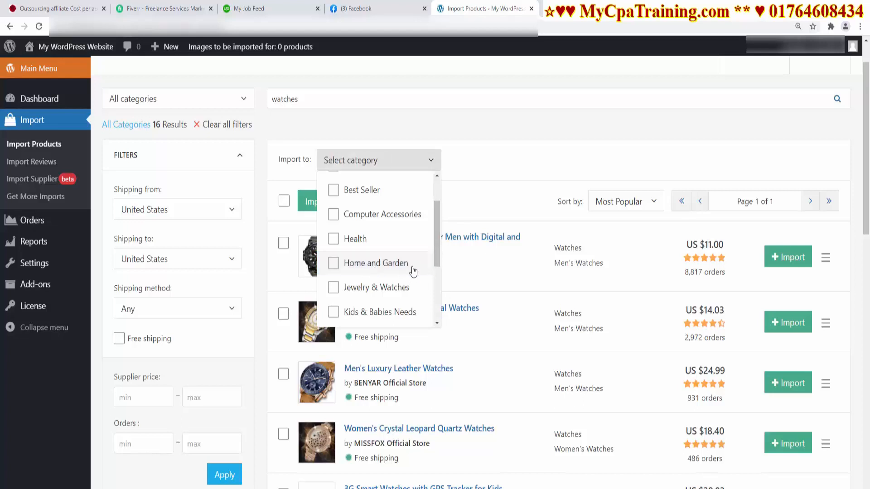
pyautogui.moveTo(435, 254); pyautogui.dragTo(446, 295)
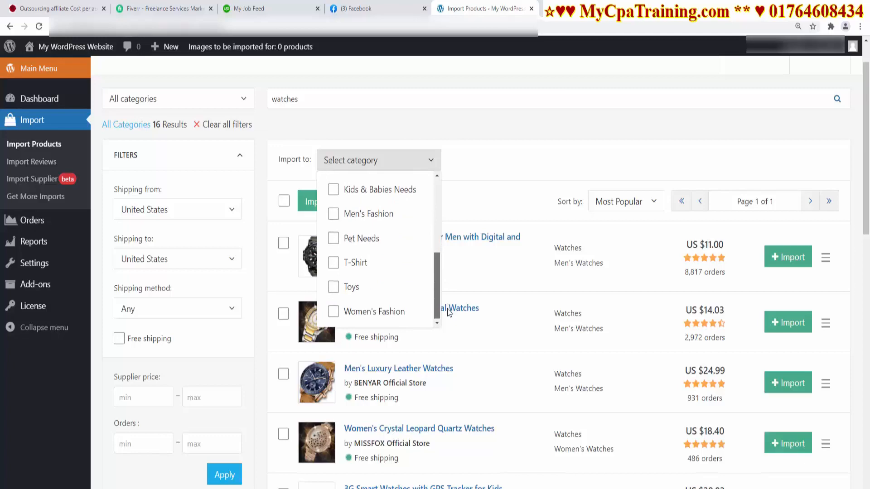
pyautogui.scroll(3, 353, 253)
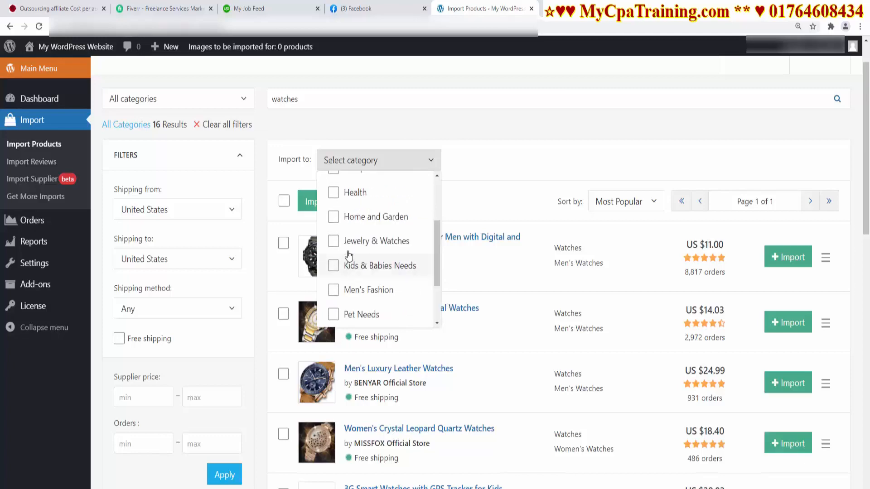
pyautogui.click(356, 238)
pyautogui.click(480, 225)
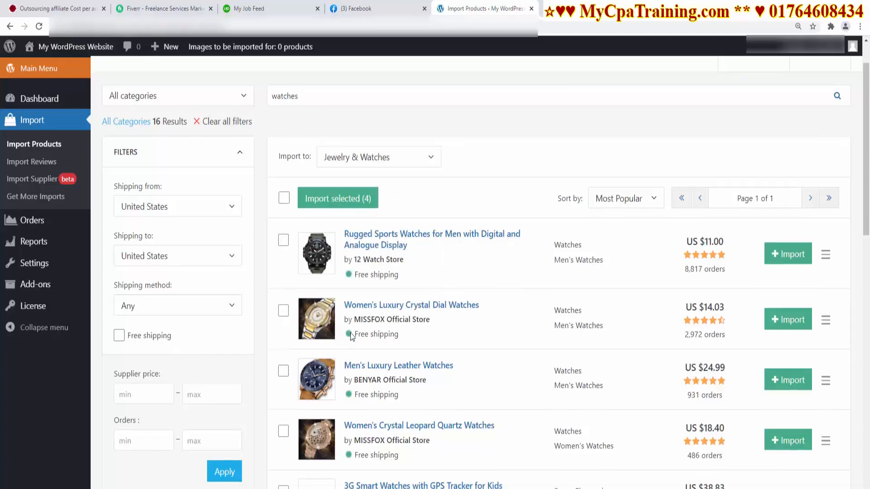
# Import the crystal dial, men's leather, crystal leopard quartz, kids' 3G smart, crystals decorated and dragon decorated watches into Jewelry & Watches
pyautogui.scroll(-3, 348, 321)
pyautogui.click(284, 162)
pyautogui.click(283, 222)
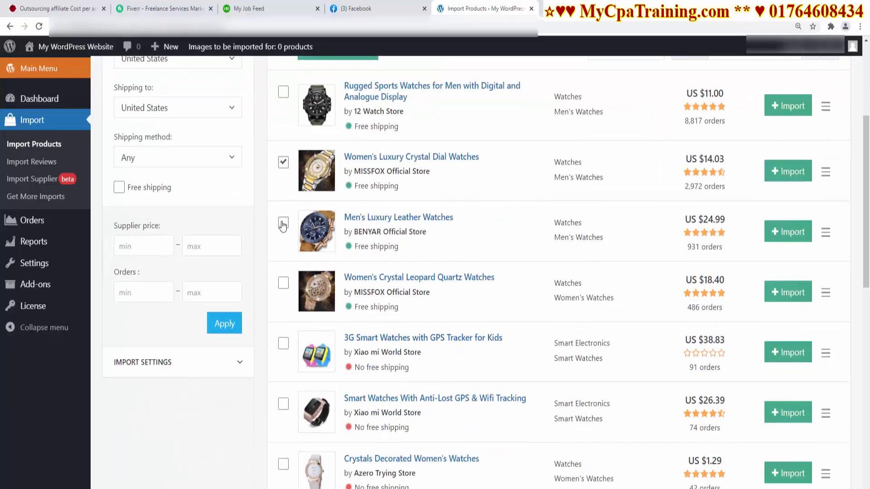
pyautogui.click(283, 344)
pyautogui.scroll(-4, 283, 344)
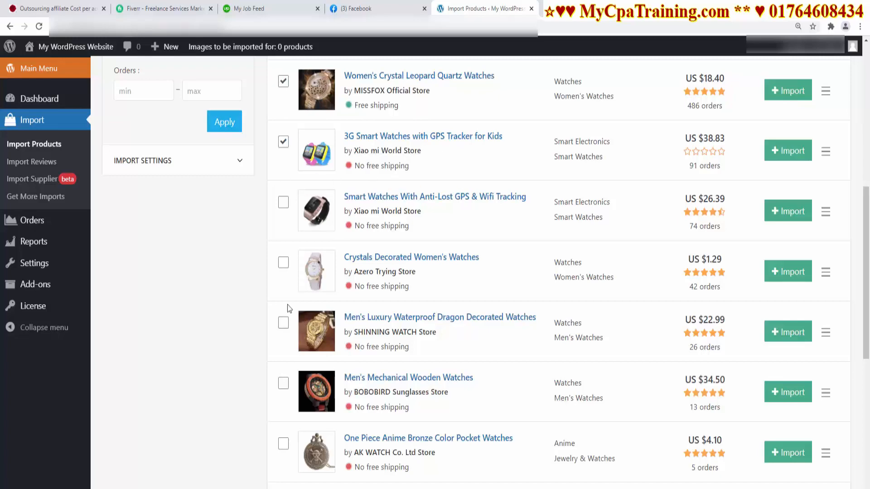
pyautogui.scroll(5, 494, 363)
pyautogui.scroll(2, 494, 363)
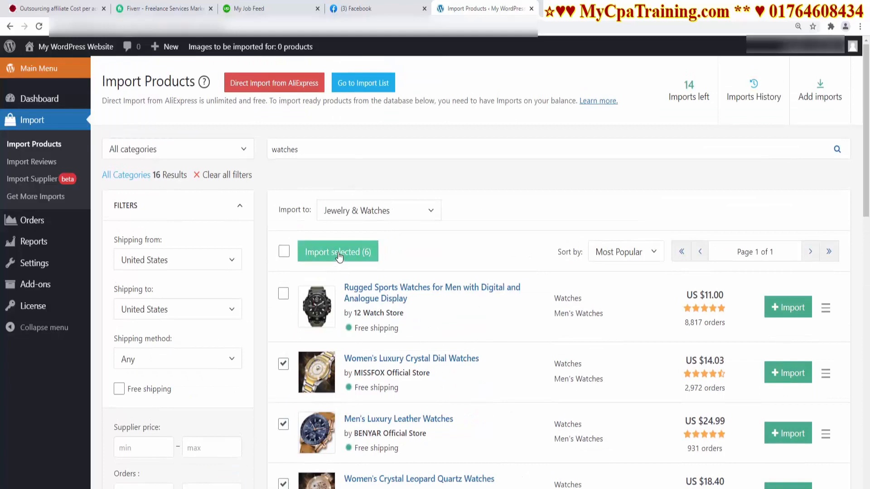
pyautogui.click(339, 252)
# Monitor the import progress of the selected watches and look at the price of the Women's Luxury Crystal Dial Watches
pyautogui.scroll(-3, 518, 276)
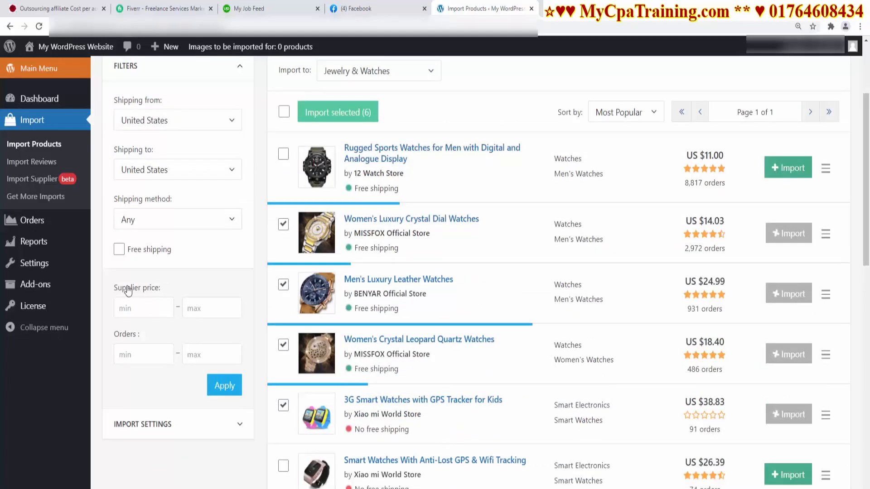
pyautogui.scroll(3, 626, 290)
pyautogui.scroll(-3, 626, 291)
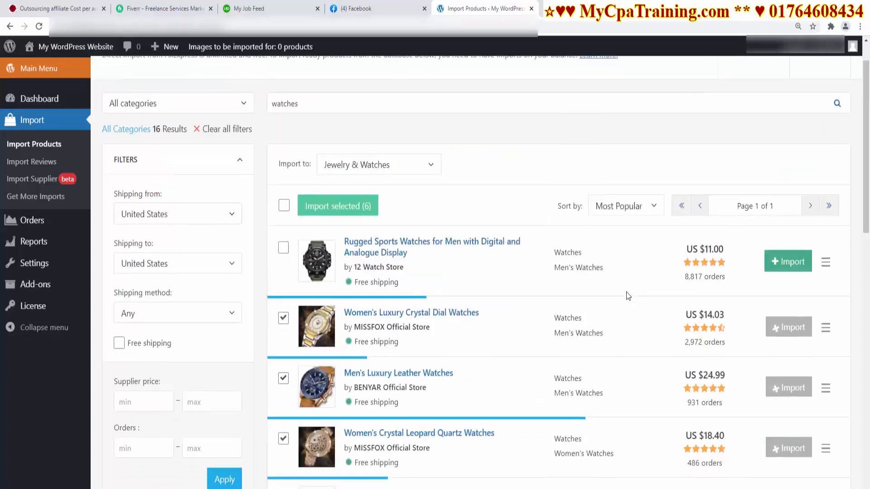
pyautogui.scroll(3, 626, 292)
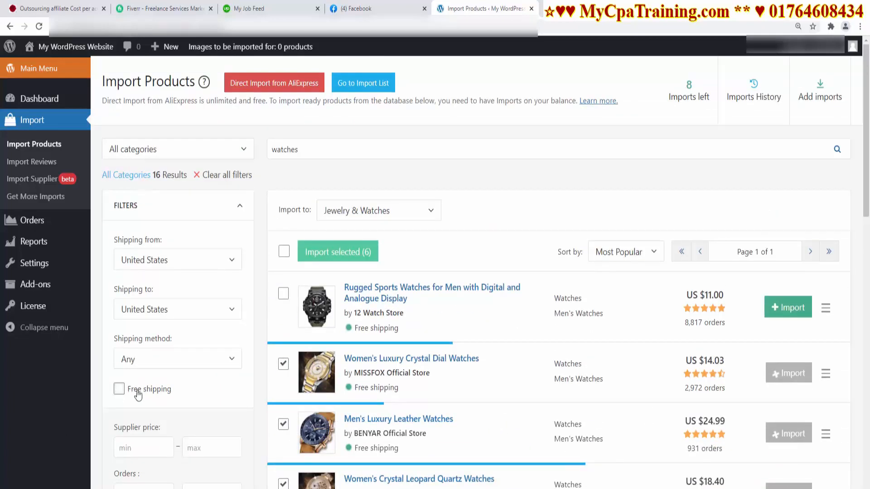
pyautogui.scroll(-4, 564, 486)
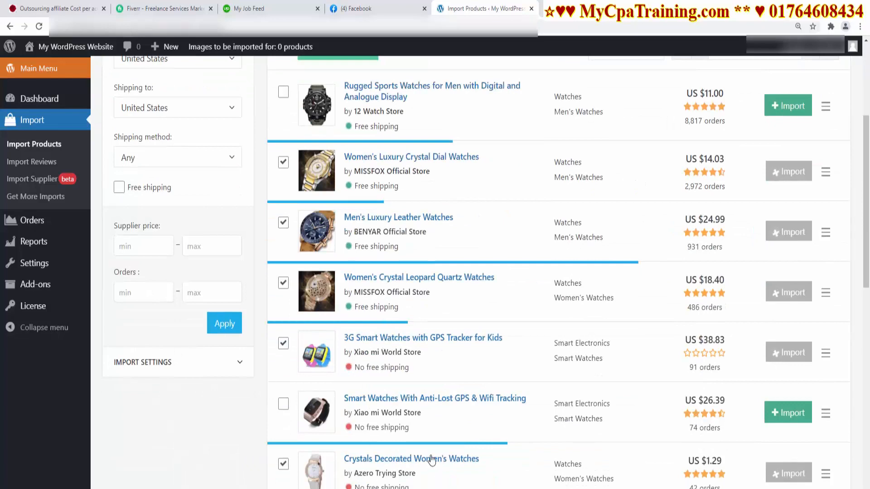
pyautogui.scroll(-4, 432, 461)
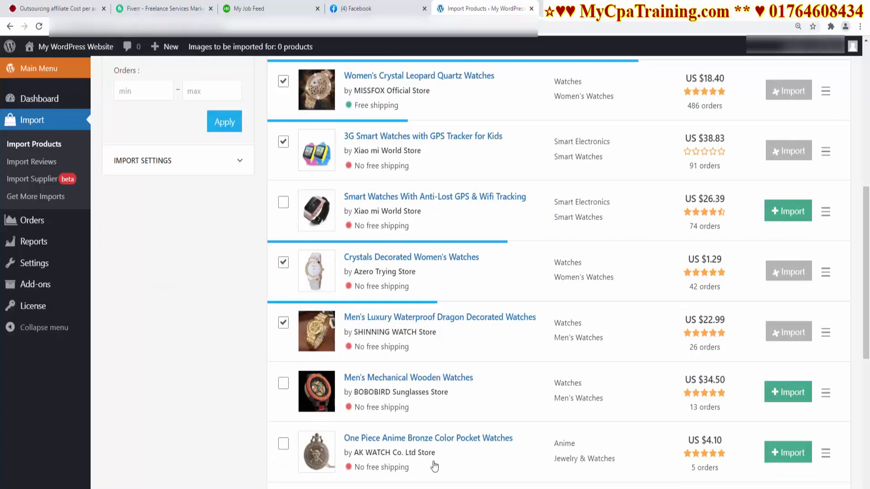
pyautogui.scroll(3, 433, 461)
pyautogui.scroll(2, 468, 419)
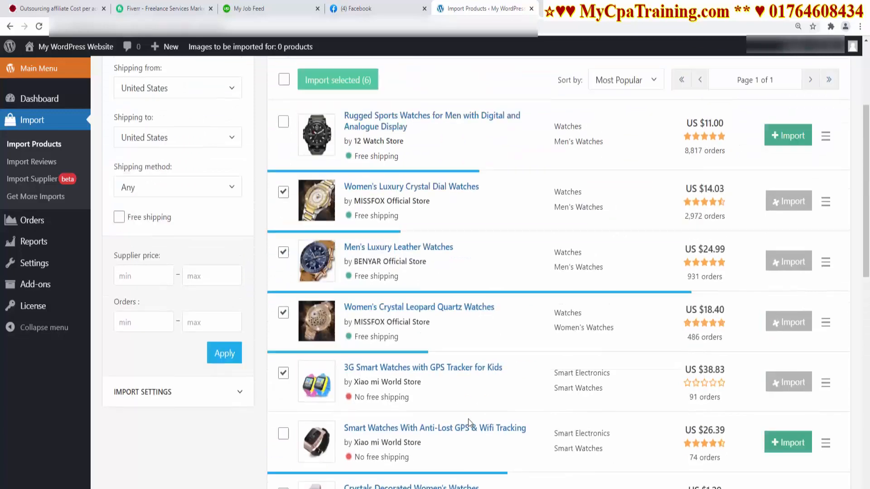
pyautogui.scroll(-8, 462, 423)
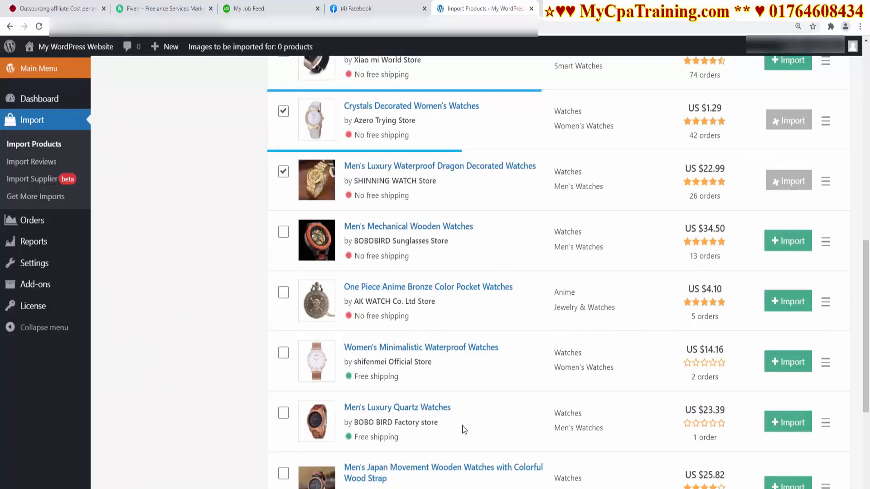
pyautogui.scroll(10, 462, 426)
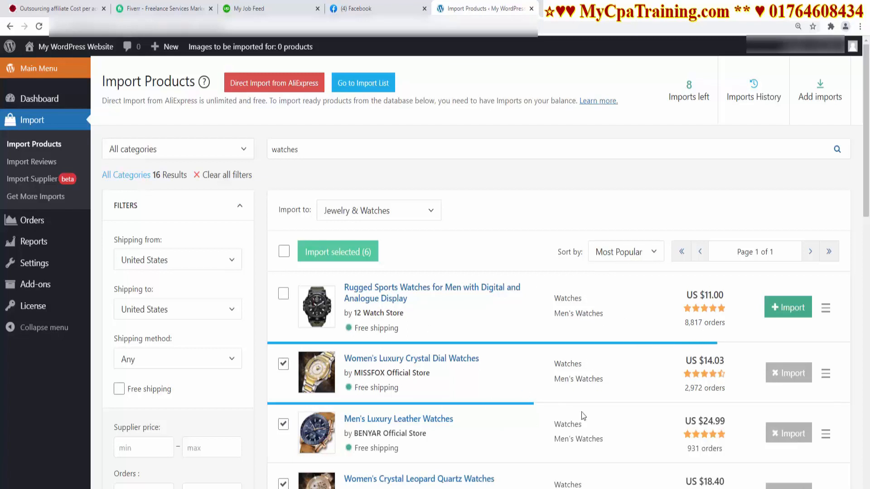
pyautogui.moveTo(700, 362); pyautogui.dragTo(743, 367)
pyautogui.click(701, 362)
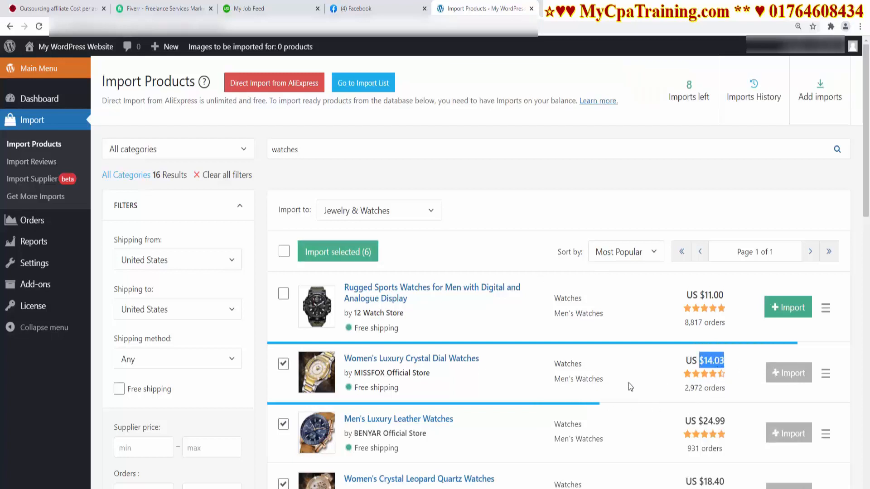
pyautogui.scroll(-18, 493, 400)
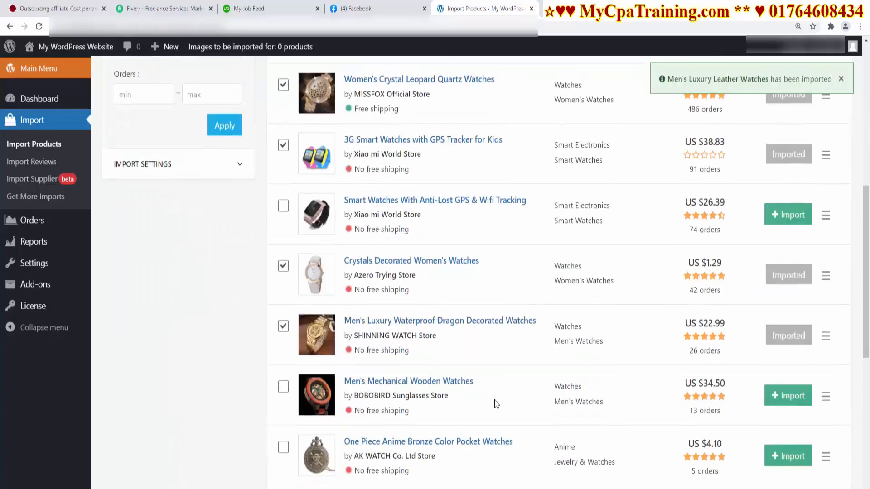
pyautogui.scroll(8, 498, 404)
pyautogui.scroll(10, 502, 404)
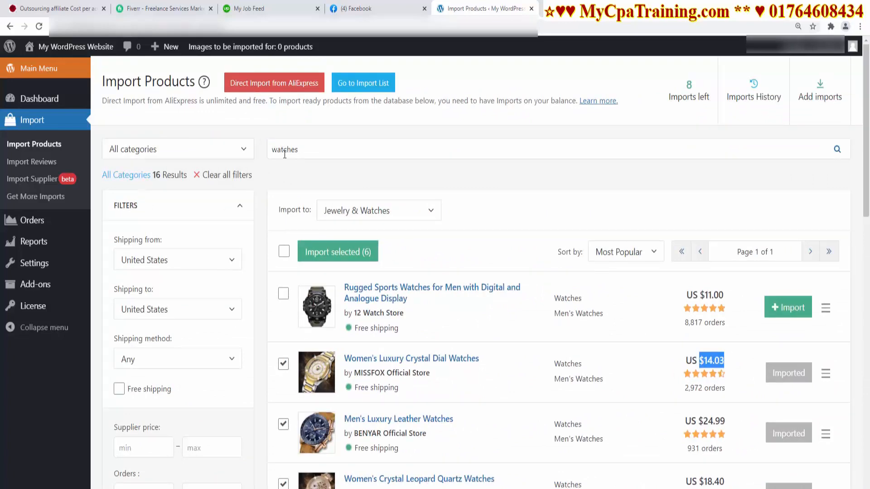
# Check the storefront's category list, search the importable products for "pet" and review the results
pyautogui.click(571, 14)
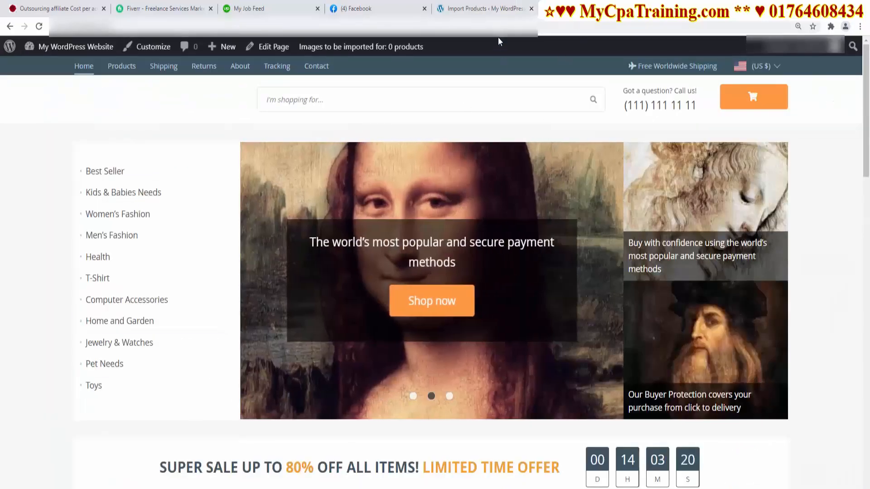
pyautogui.click(483, 9)
pyautogui.moveTo(302, 155); pyautogui.dragTo(209, 159)
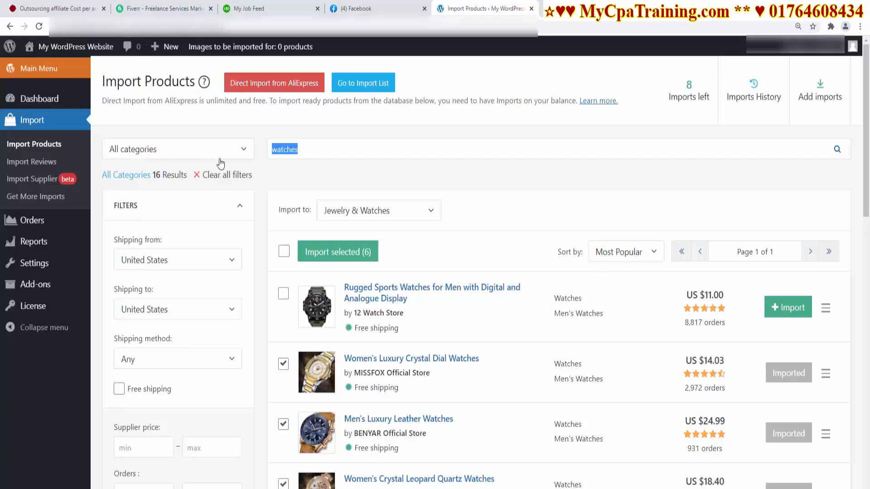
pyautogui.write('pet')
pyautogui.press('Return')
pyautogui.scroll(-4, 457, 232)
pyautogui.scroll(-3, 333, 484)
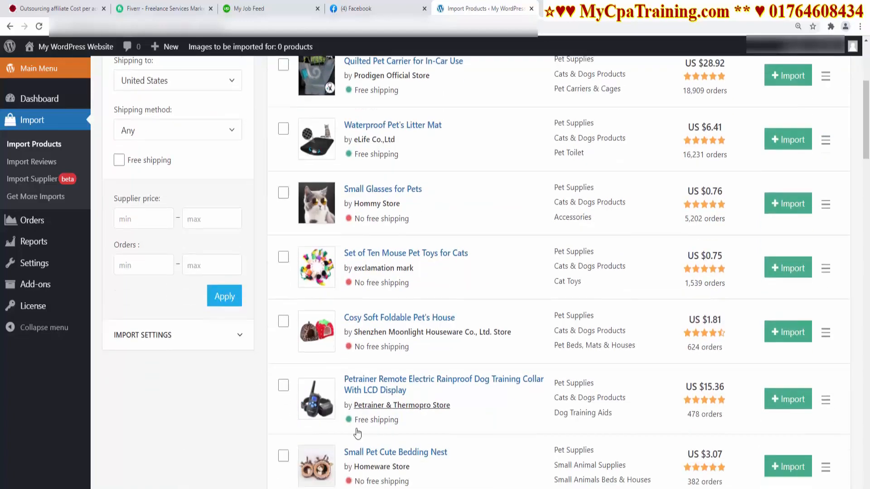
pyautogui.scroll(5, 361, 421)
pyautogui.scroll(1, 359, 418)
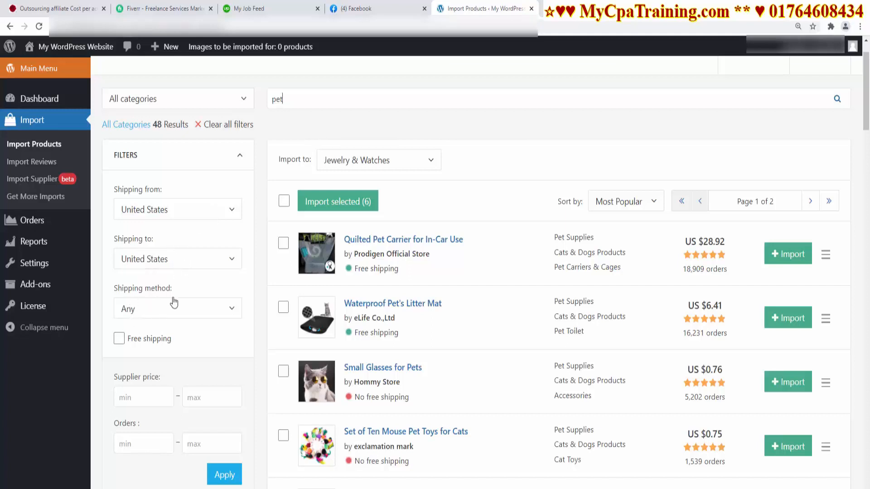
# Limit the pet results to free shipping and add Pet Needs to the import categories
pyautogui.click(118, 338)
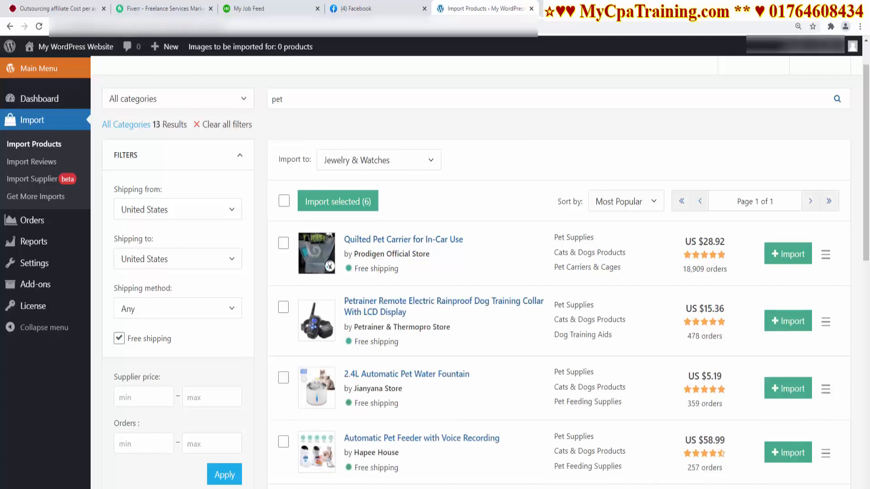
pyautogui.click(424, 164)
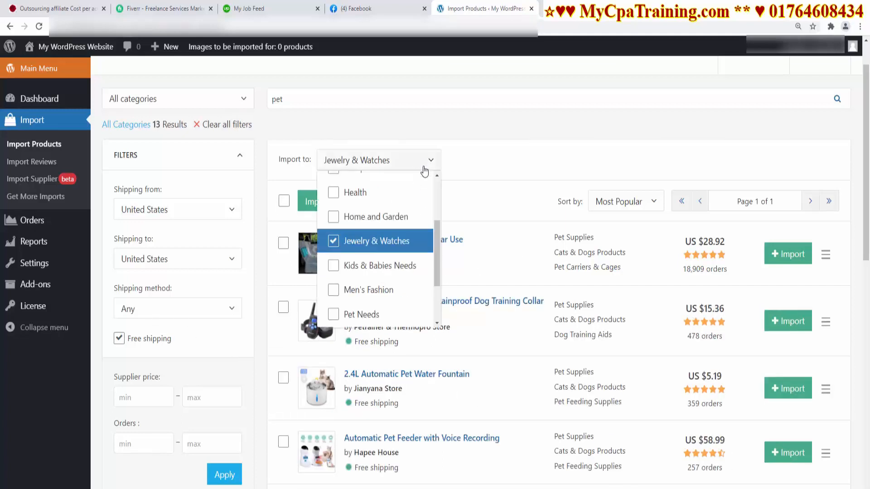
pyautogui.scroll(-2, 370, 292)
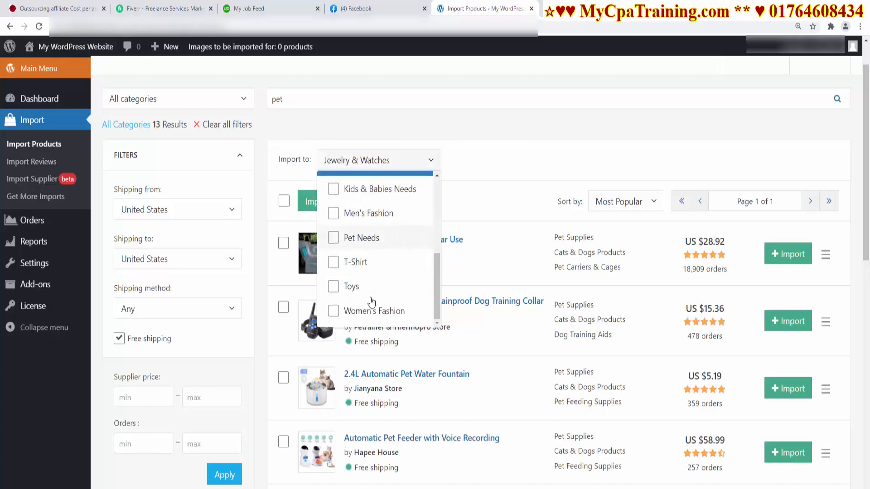
pyautogui.click(358, 237)
pyautogui.click(534, 188)
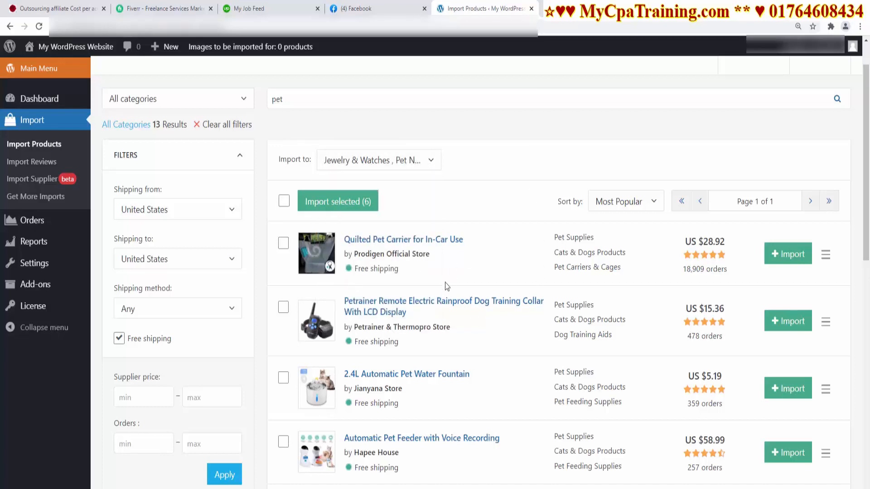
# Import the Quilted Pet Carrier, Petrainer dog training collar, 2.4L Automatic Pet Water Fountain, Colorful PETG 3D Printer Filament and LCD Screen Automatic Pet Feeder
pyautogui.scroll(-5, 446, 299)
pyautogui.scroll(5, 447, 308)
pyautogui.click(283, 308)
pyautogui.click(283, 243)
pyautogui.click(283, 377)
pyautogui.scroll(-3, 385, 373)
pyautogui.scroll(-2, 385, 373)
pyautogui.click(283, 256)
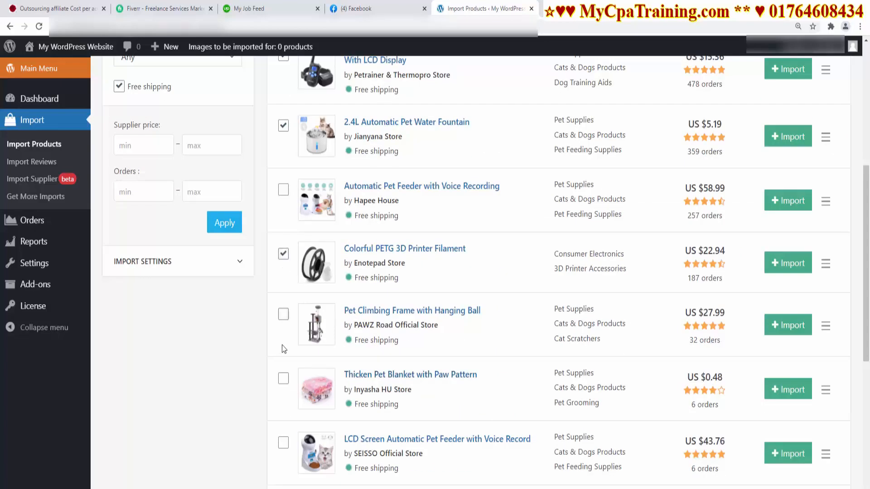
pyautogui.click(283, 443)
pyautogui.scroll(-4, 285, 440)
pyautogui.scroll(10, 504, 352)
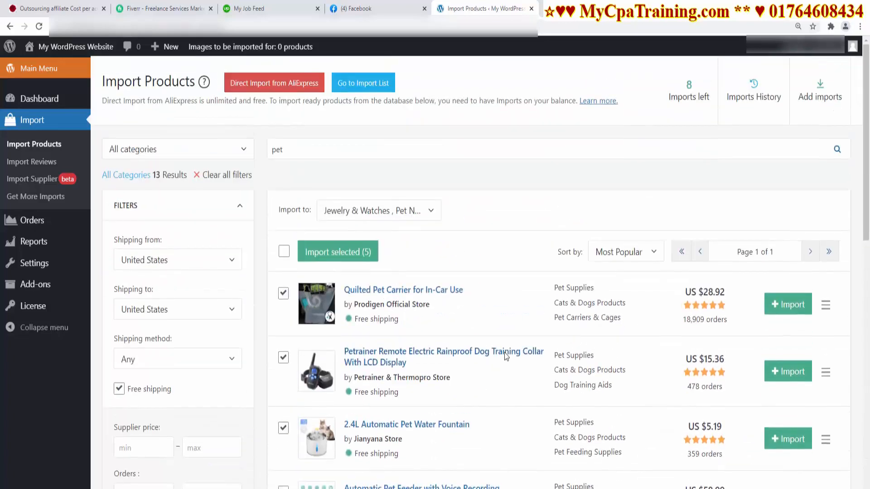
pyautogui.click(347, 257)
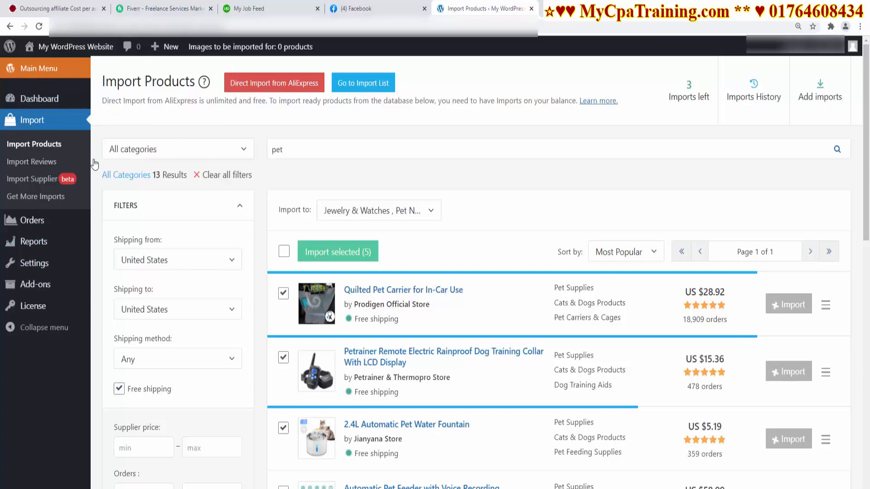
# Check the import progress of the selected pet products in the results list
pyautogui.scroll(-10, 573, 422)
pyautogui.scroll(-5, 572, 421)
pyautogui.scroll(15, 572, 417)
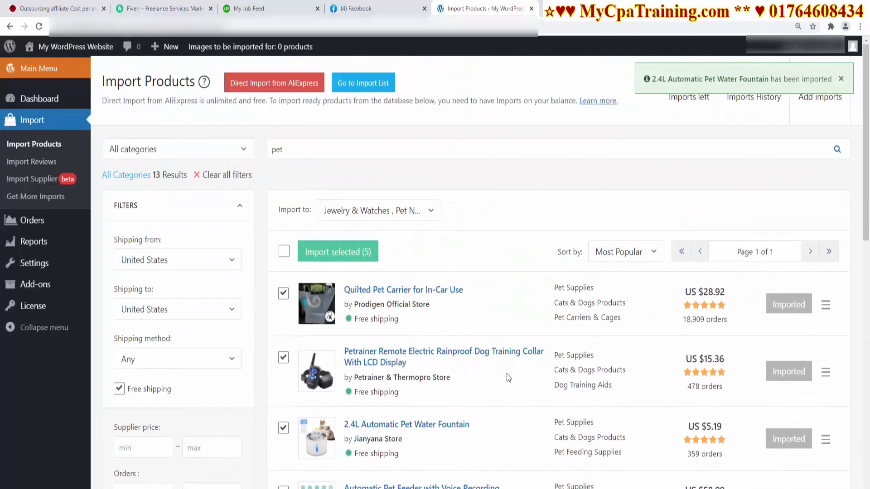
# Clear the chosen import categories and search the importable products for "toys"
pyautogui.click(430, 210)
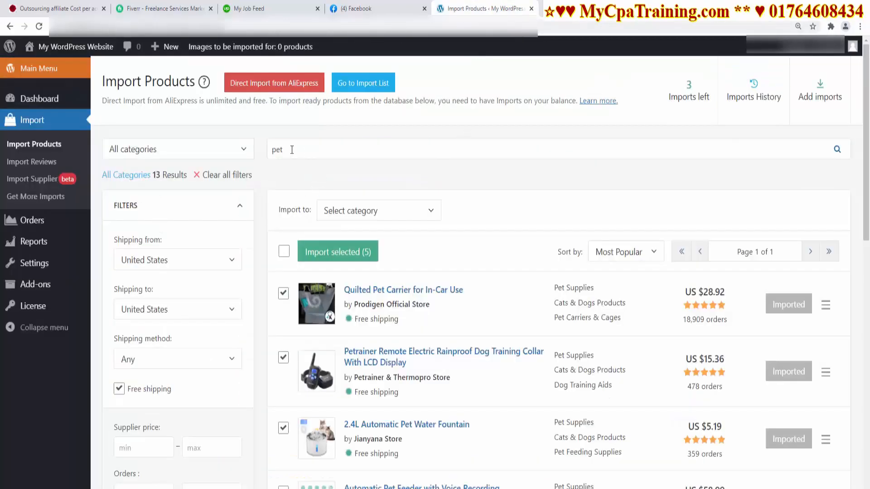
pyautogui.moveTo(291, 150); pyautogui.dragTo(93, 179)
pyautogui.write('toys')
pyautogui.press('Return')
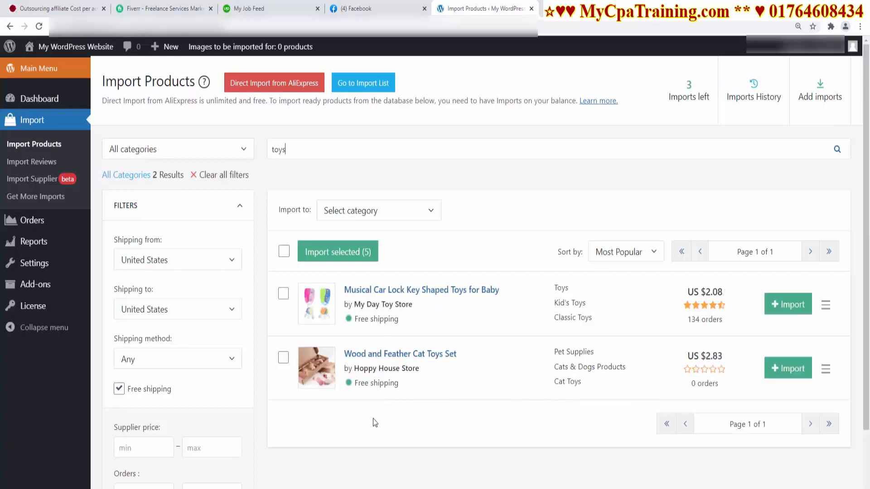
# Import the Musical Car Lock Key Shaped Toys for Baby and the Wood and Feather Cat Toys Set into the Toys category
pyautogui.click(283, 293)
pyautogui.click(283, 357)
pyautogui.click(283, 293)
pyautogui.click(283, 357)
pyautogui.click(421, 217)
pyautogui.scroll(-3, 399, 325)
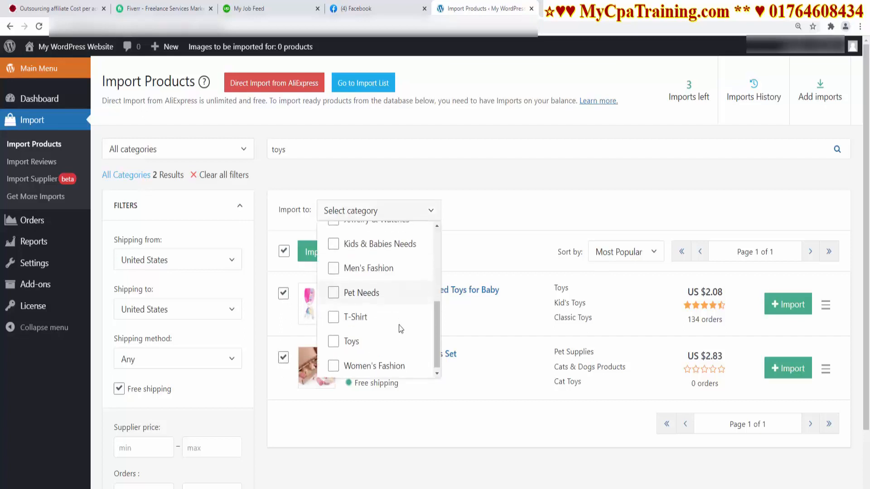
pyautogui.click(351, 337)
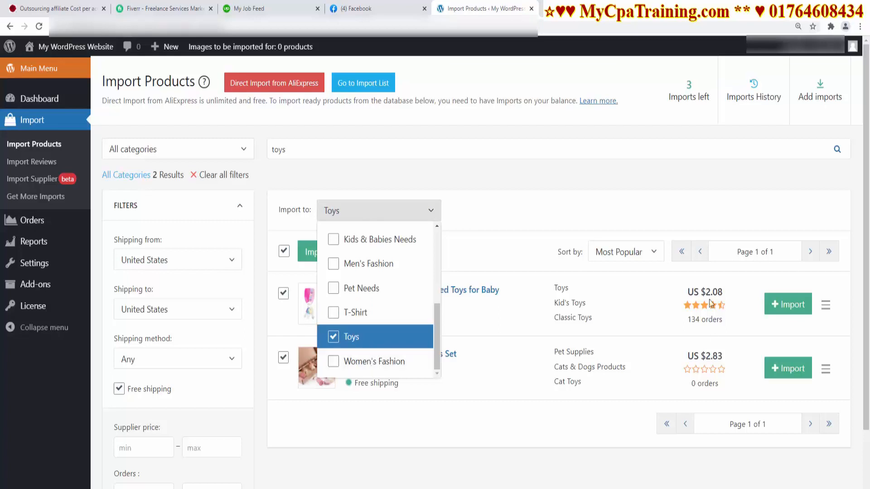
pyautogui.click(602, 210)
pyautogui.click(339, 256)
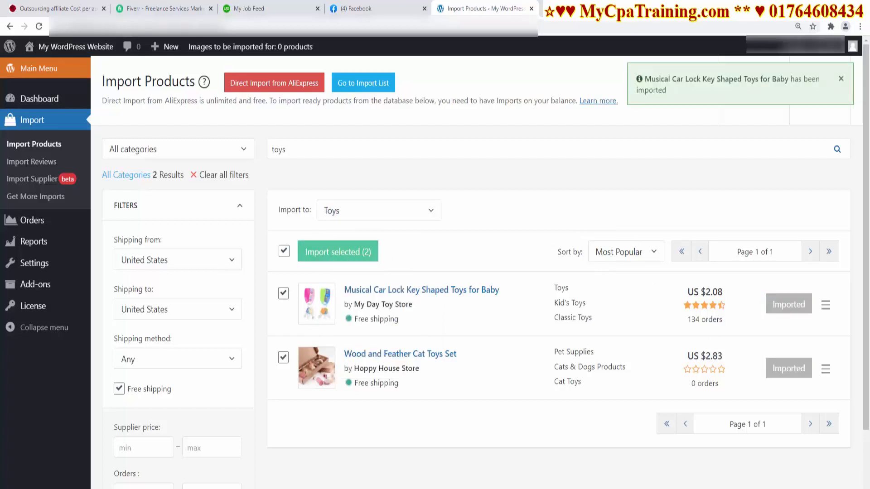
# Reload the storefront home page and view the products in its Toys category
pyautogui.click(561, 7)
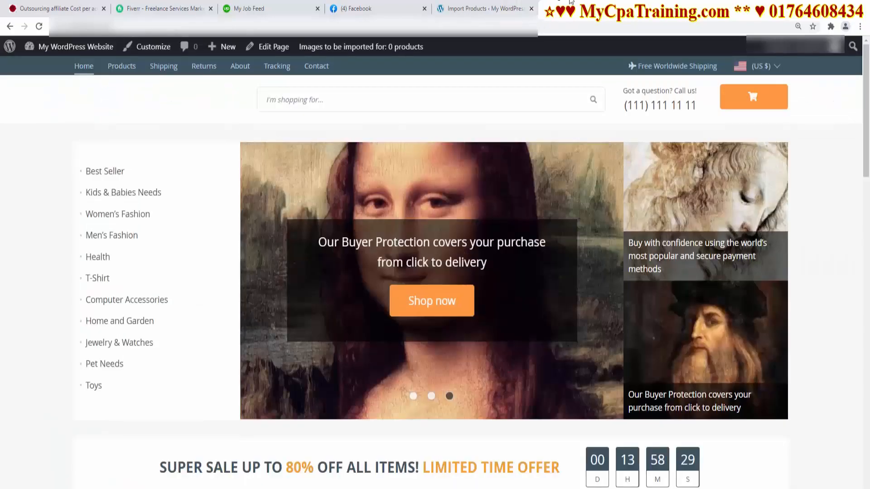
pyautogui.click(141, 45)
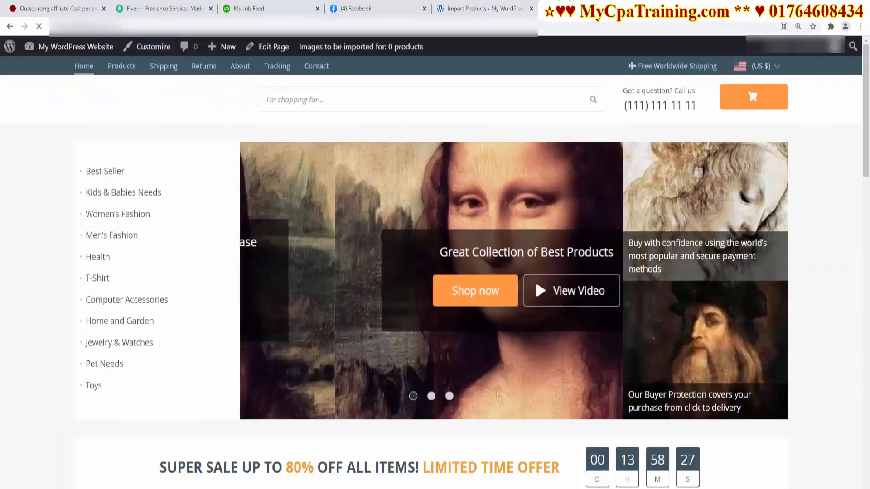
pyautogui.scroll(-6, 138, 254)
pyautogui.scroll(4, 139, 258)
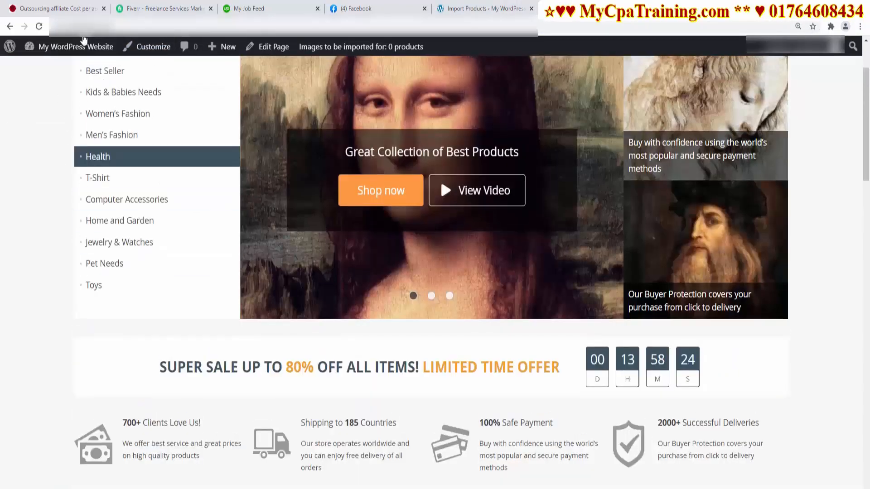
pyautogui.click(113, 291)
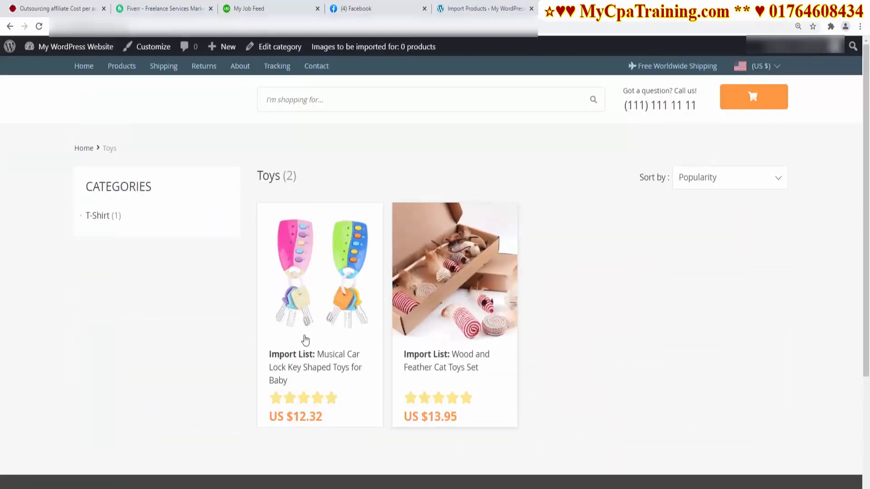
# Return to the storefront home page and review the Best Deals and New Arrivals sections
pyautogui.click(82, 68)
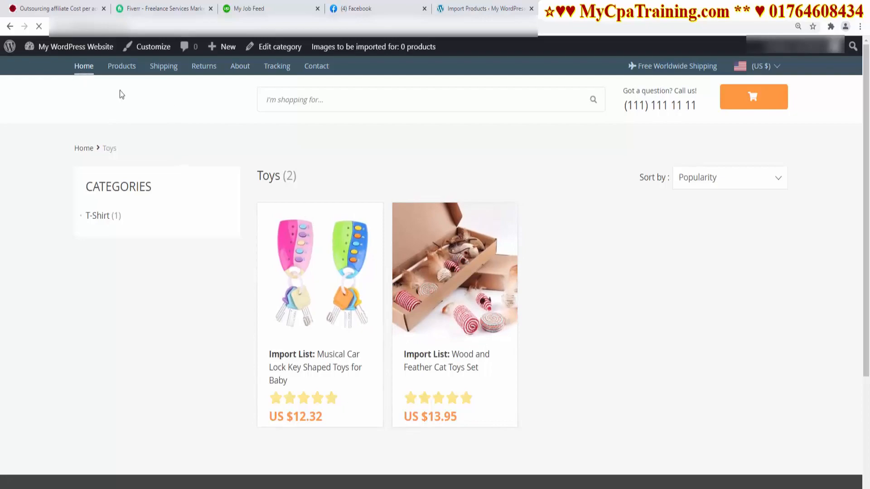
pyautogui.scroll(-15, 518, 320)
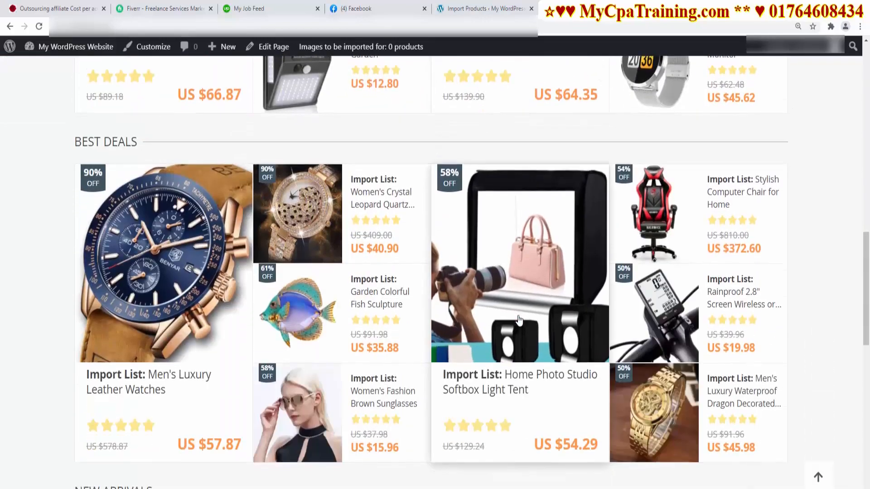
pyautogui.scroll(-6, 519, 319)
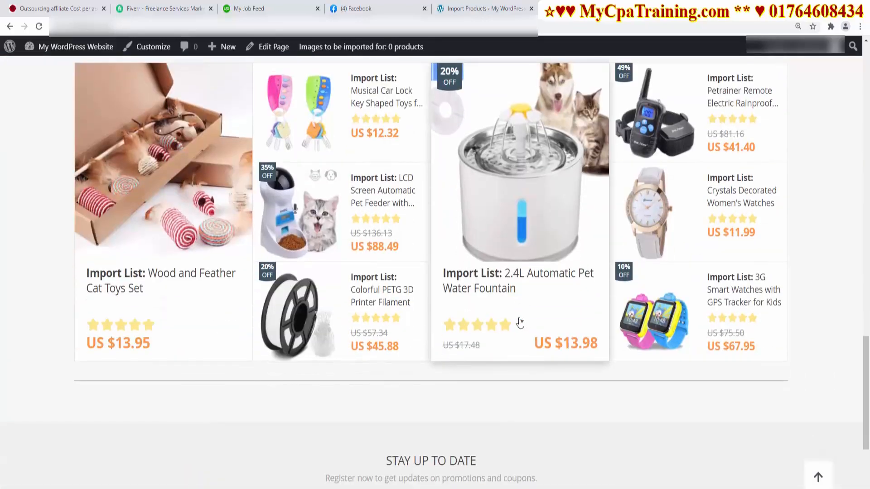
pyautogui.scroll(4, 520, 323)
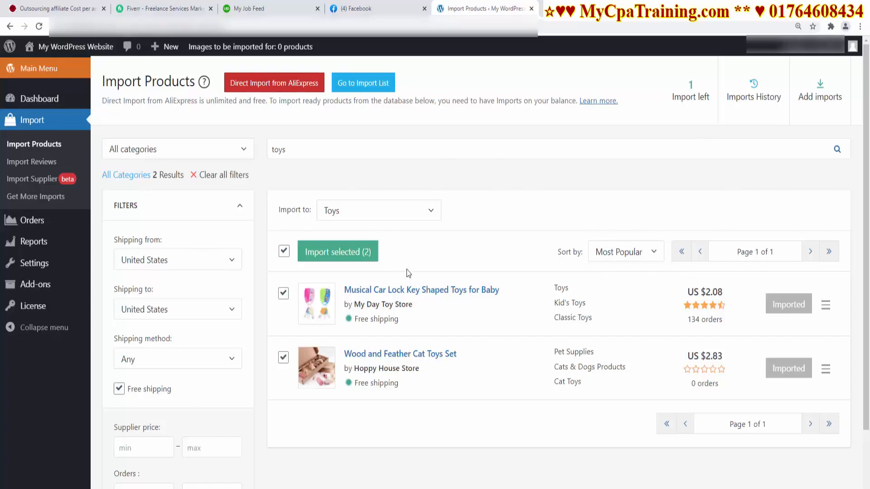
# Open the import package offers from the package code dialog and compare the Lite, Pro and Elite prices and import quantities
pyautogui.click(813, 113)
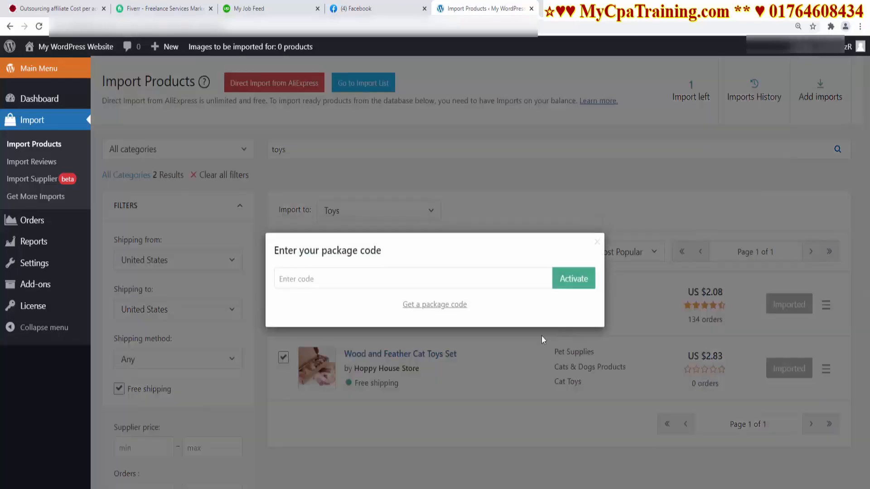
pyautogui.click(426, 310)
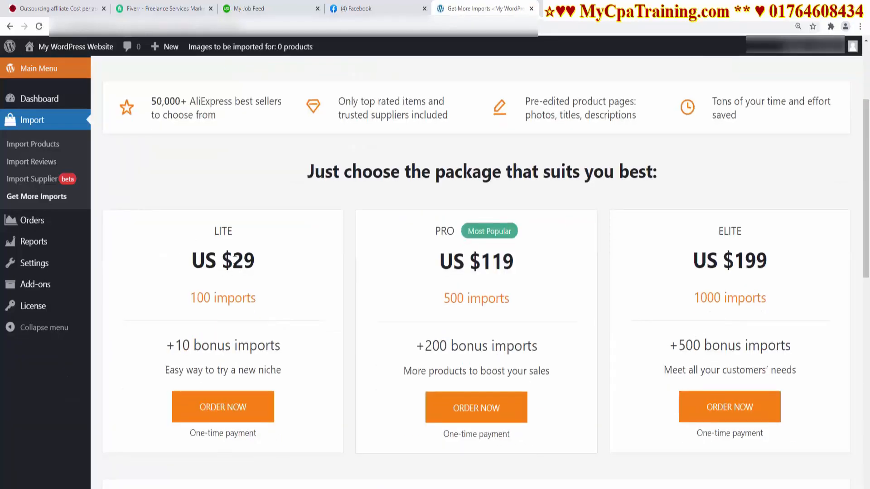
pyautogui.moveTo(229, 262); pyautogui.dragTo(267, 265)
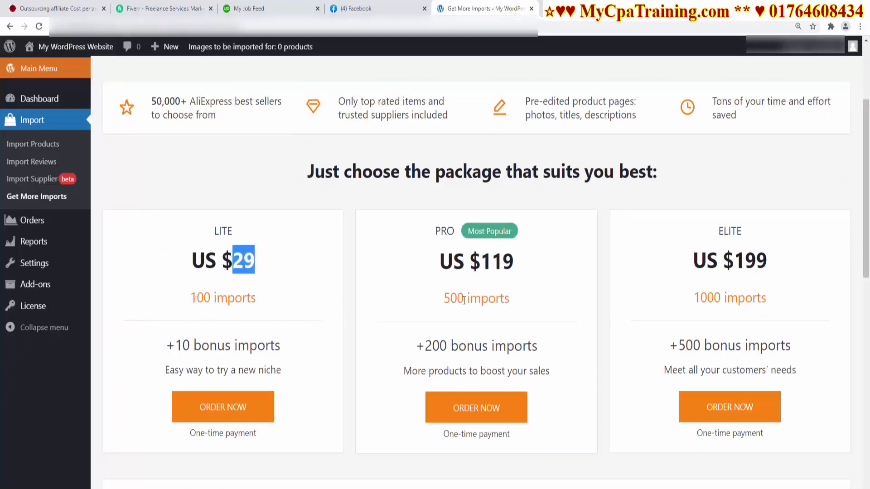
pyautogui.moveTo(481, 264); pyautogui.dragTo(550, 273)
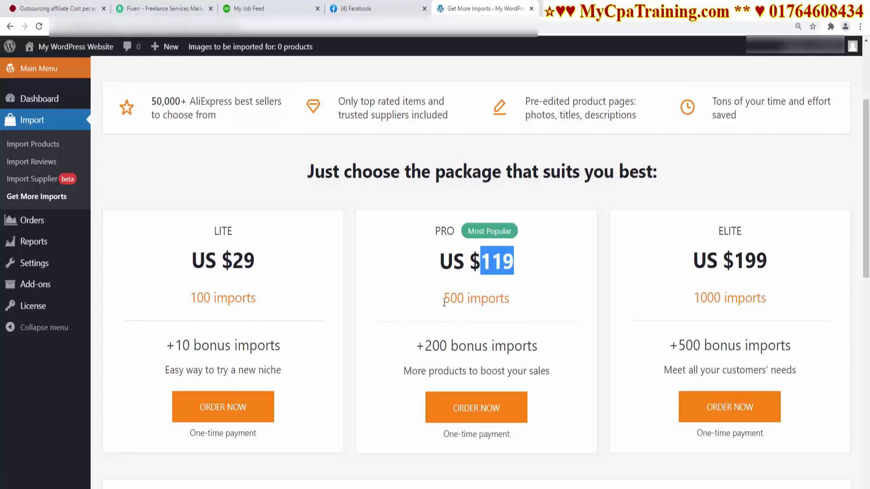
pyautogui.moveTo(439, 299); pyautogui.dragTo(586, 290)
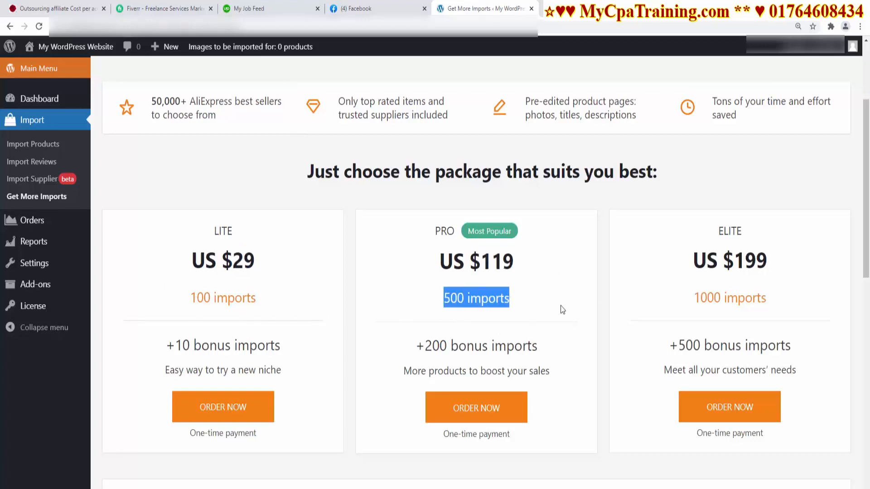
pyautogui.moveTo(737, 264); pyautogui.dragTo(806, 285)
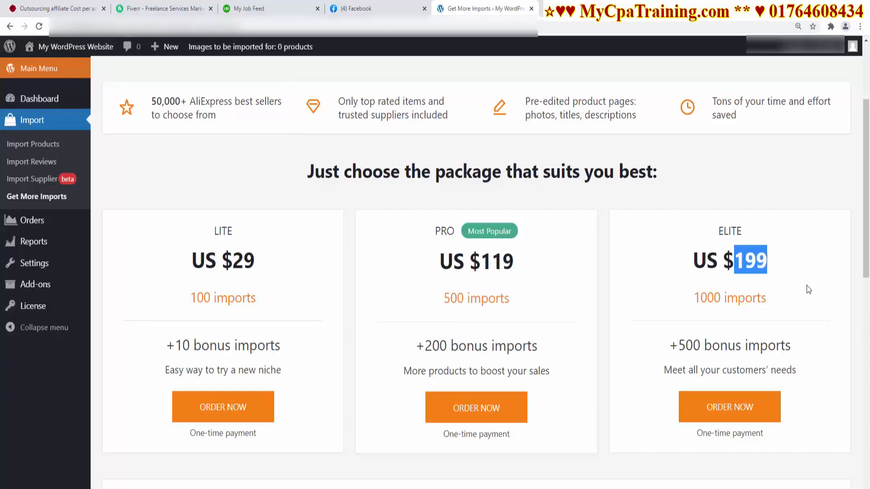
pyautogui.click(819, 288)
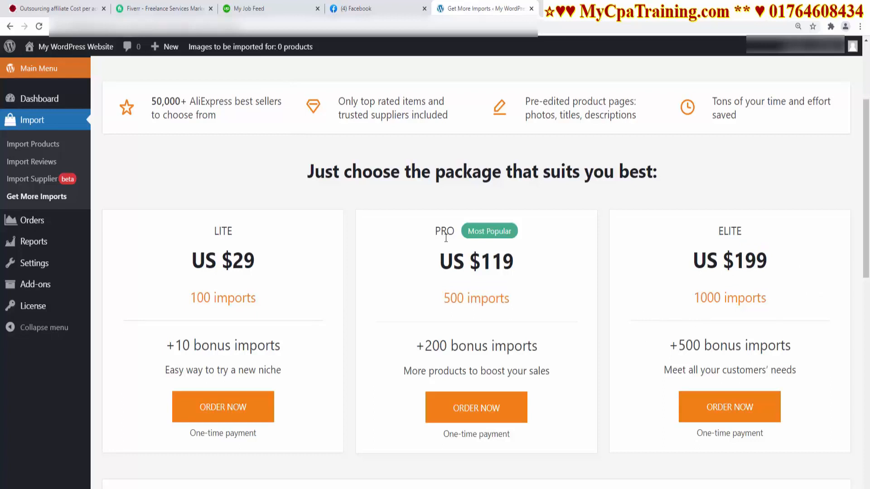
pyautogui.click(9, 26)
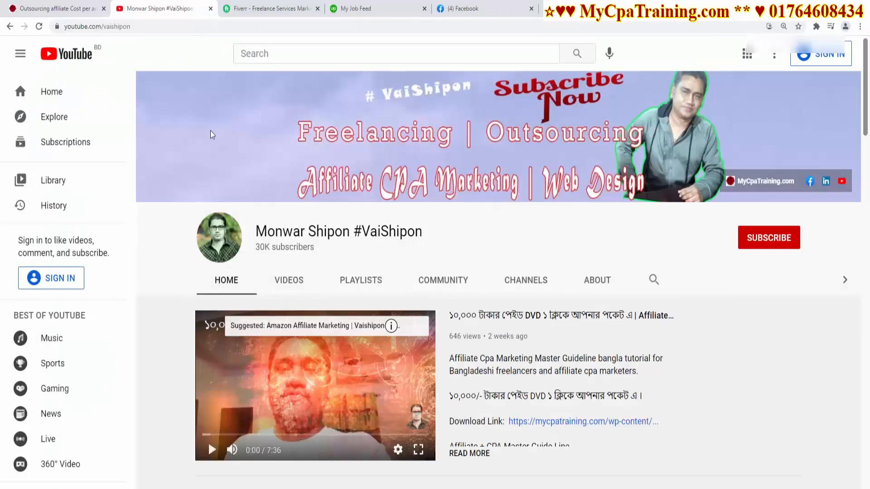
# Highlight the channel name in the YouTube page's address and switch to the mycpatraining.com site
pyautogui.doubleClick(108, 28)
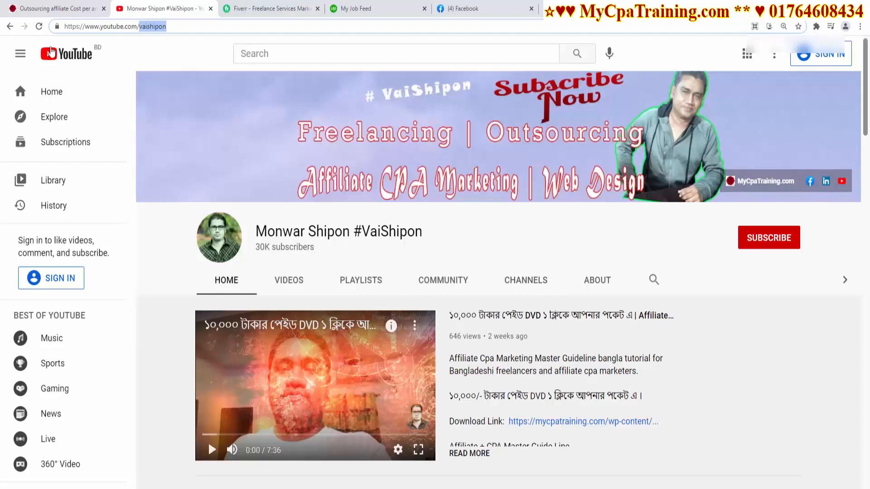
pyautogui.click(58, 9)
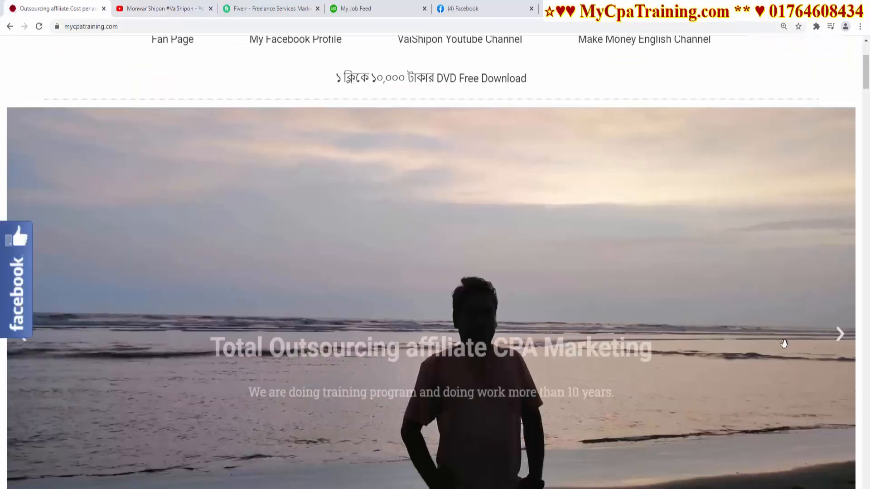